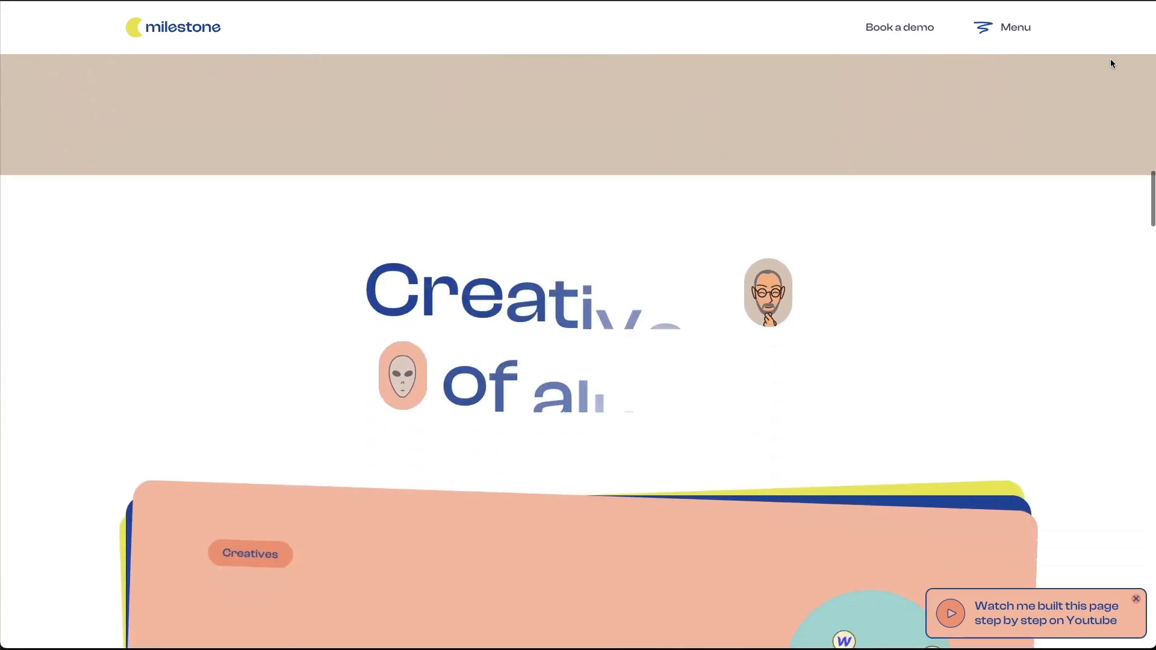
# Look through the finished Milestone landing page down to the "Why rely on Milestone" section.
pyautogui.scroll(-10, 1111, 59)
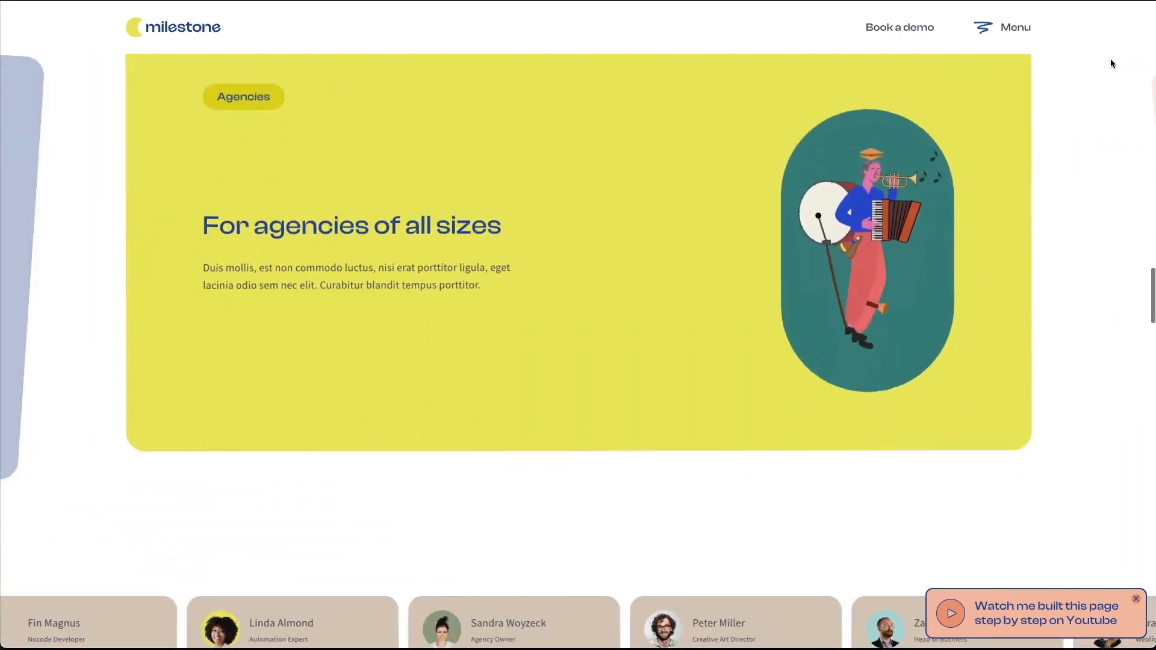
pyautogui.scroll(-10, 1110, 59)
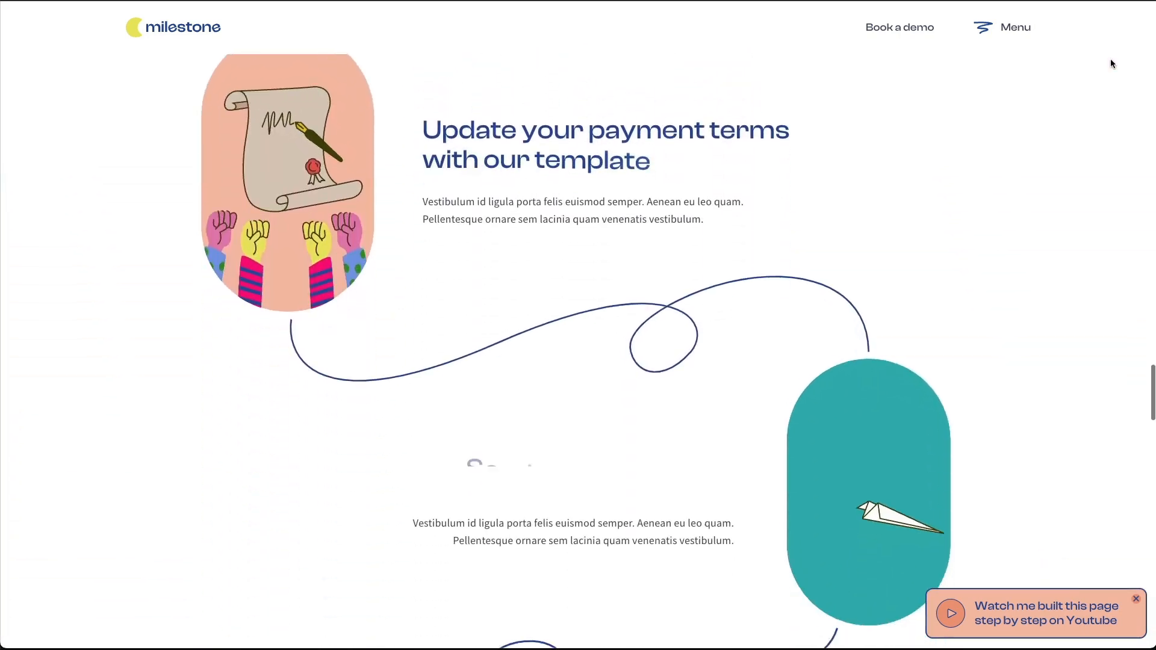
pyautogui.scroll(-10, 1110, 59)
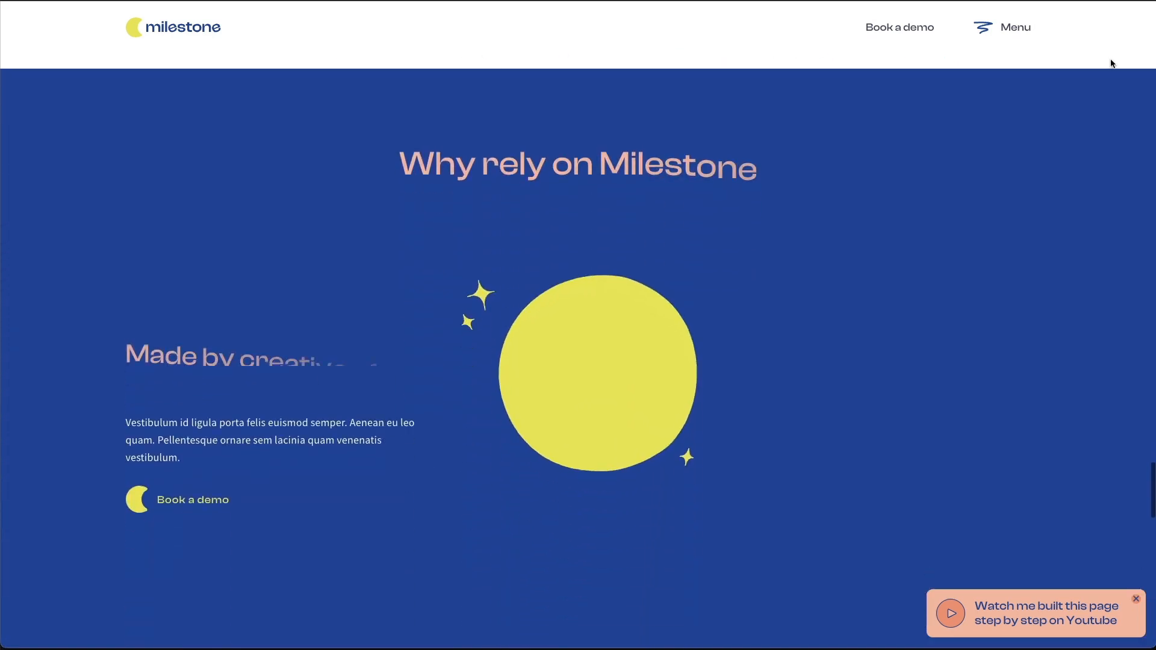
pyautogui.scroll(-10, 1112, 64)
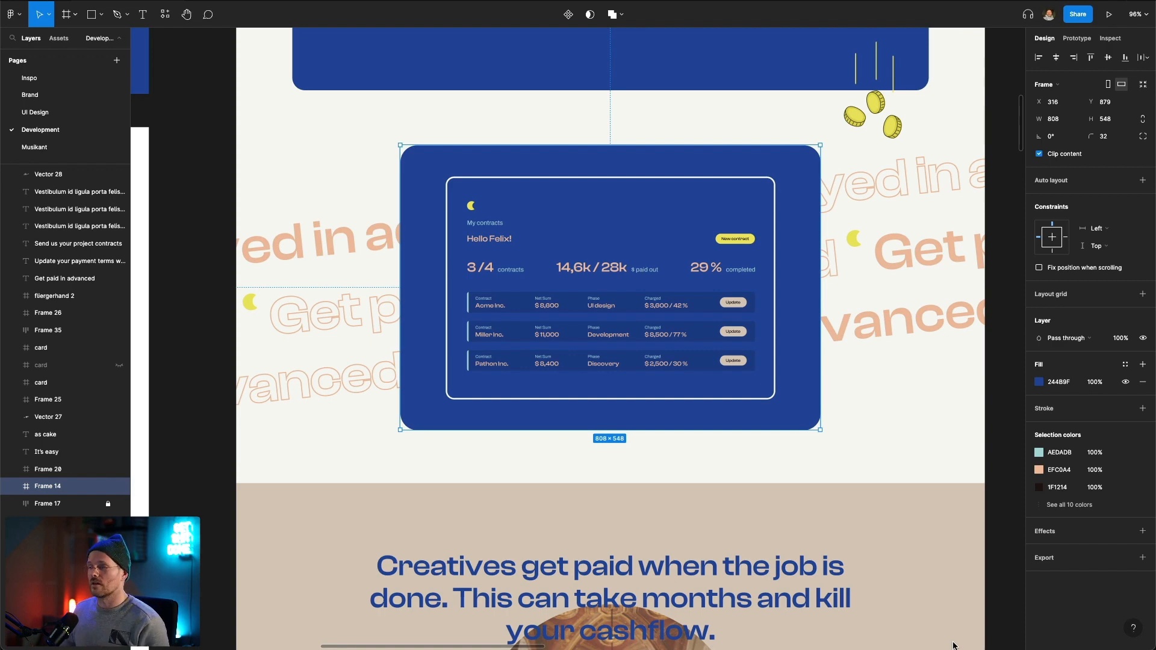
# Switch to Figma and examine the home design's hero, coins and contracts dashboard card overlapping the slanted marquee text.
pyautogui.scroll(6, 829, 256)
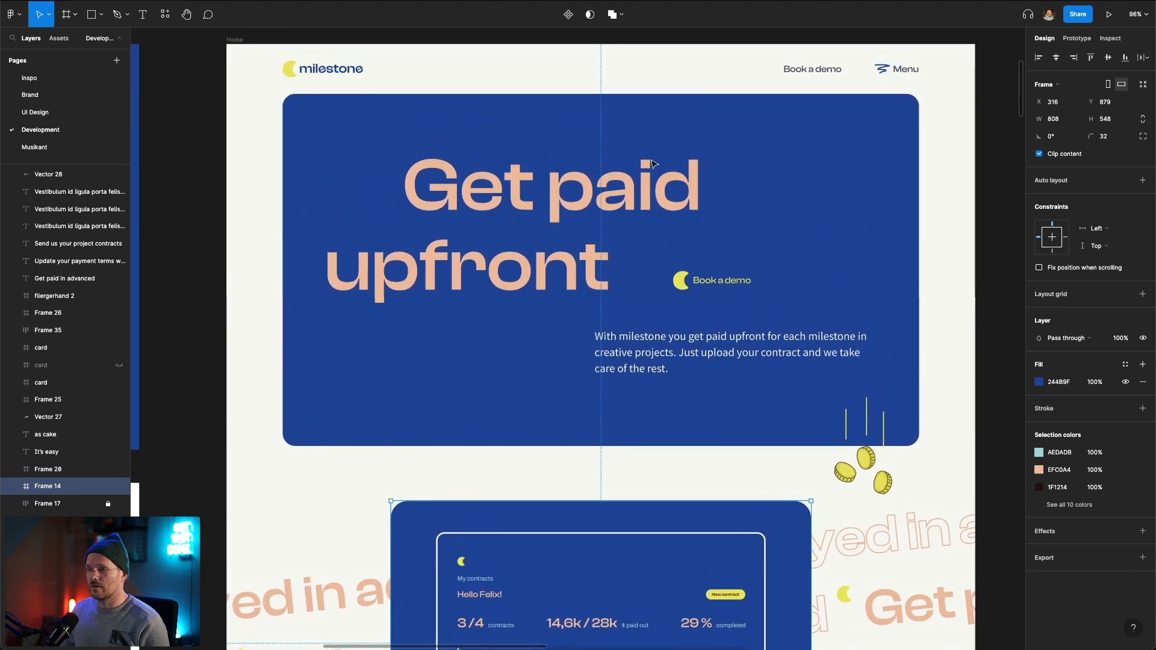
pyautogui.scroll(-3, 761, 238)
pyautogui.scroll(2, 761, 237)
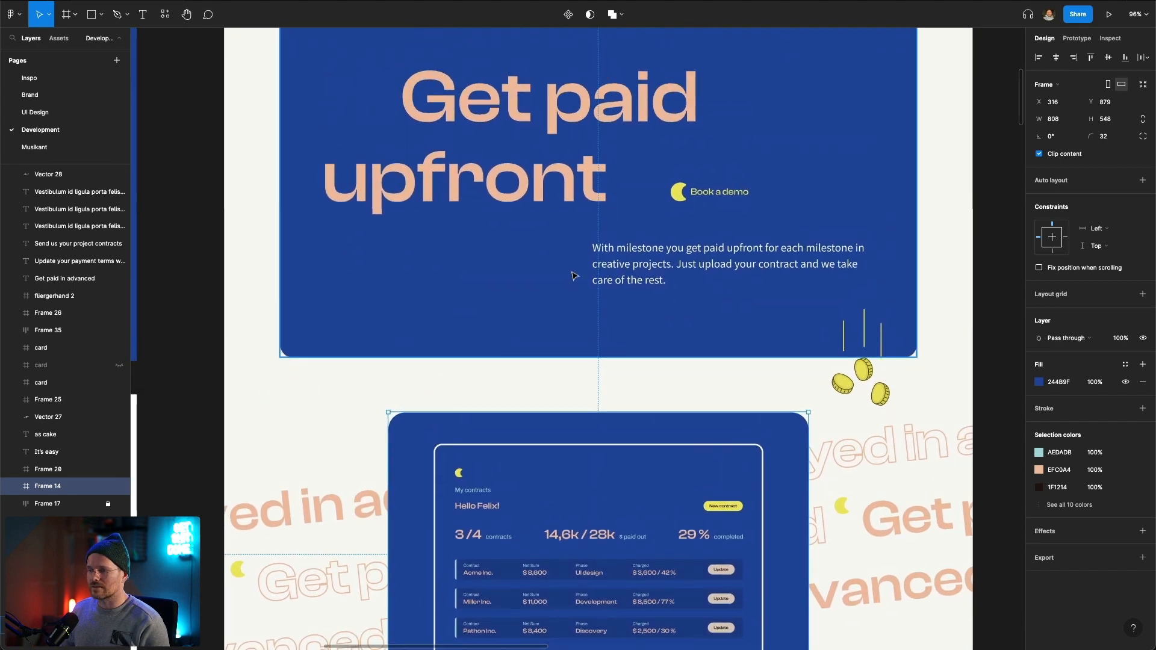
pyautogui.scroll(-1, 537, 312)
pyautogui.scroll(-1, 537, 314)
pyautogui.scroll(-3, 446, 346)
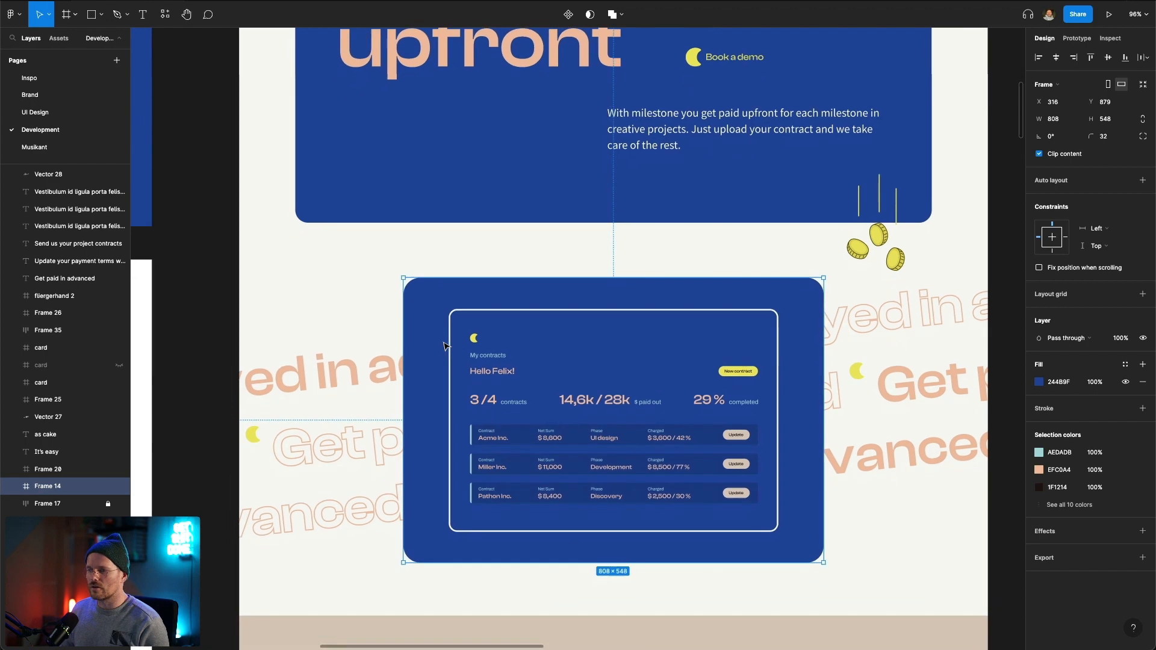
pyautogui.scroll(-2, 432, 385)
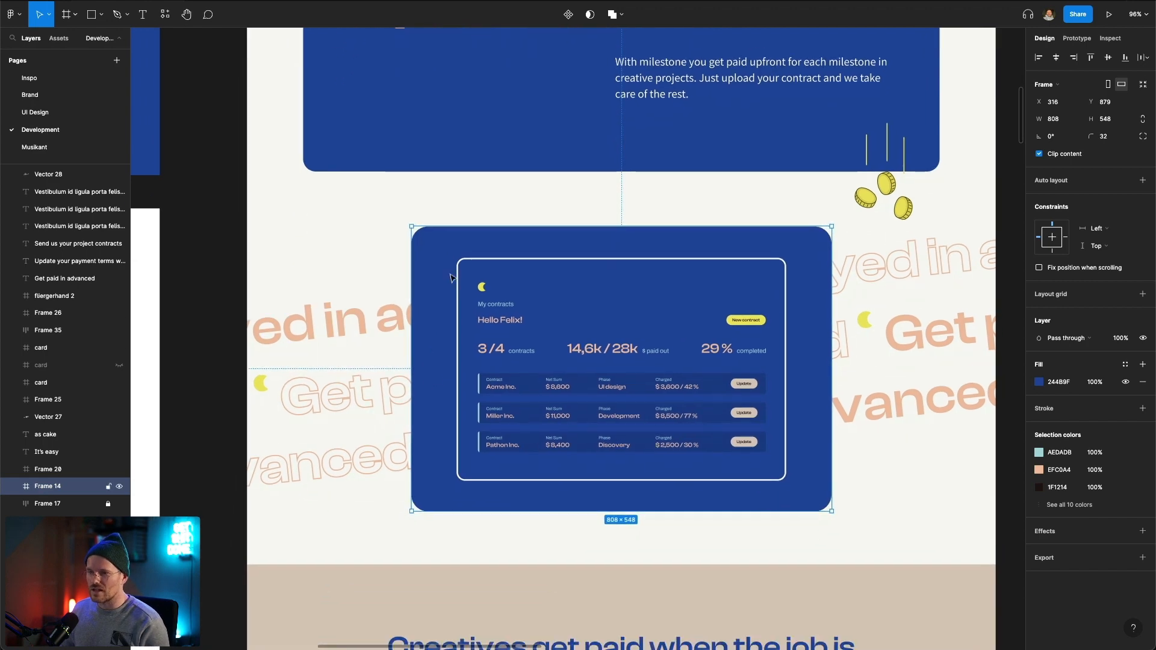
pyautogui.scroll(-5, 450, 254)
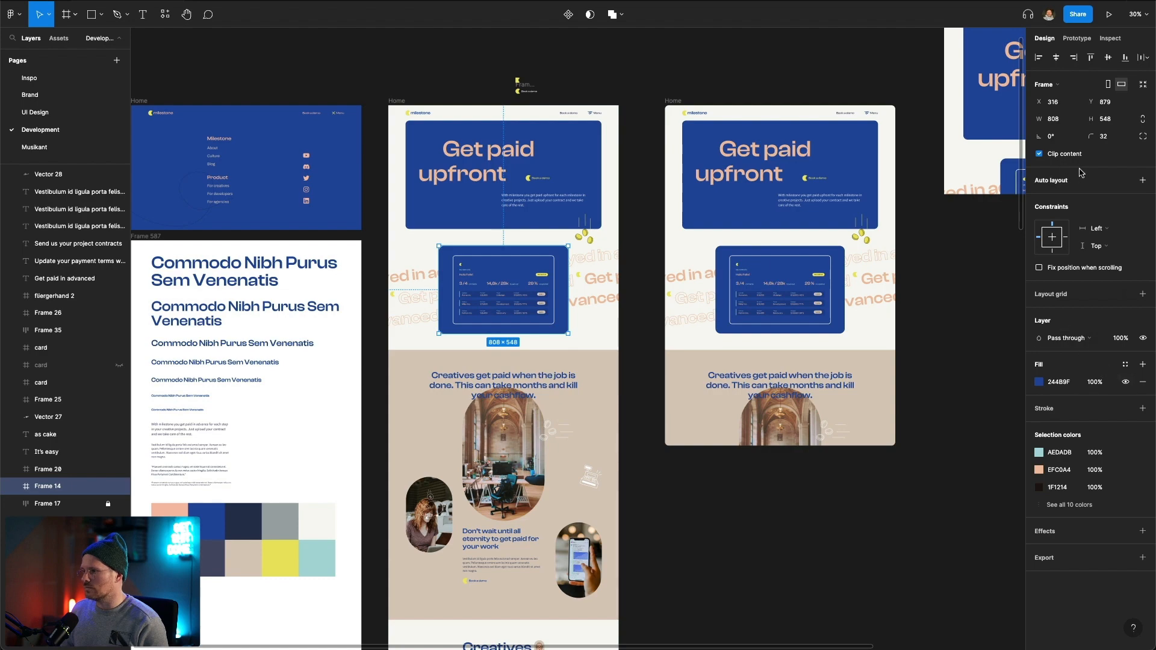
# Hide the contracts dashboard card (Frame 14) covering the marquee text and deselect it.
pyautogui.press('super+shift+h')
pyautogui.hotkey('shift', '0')
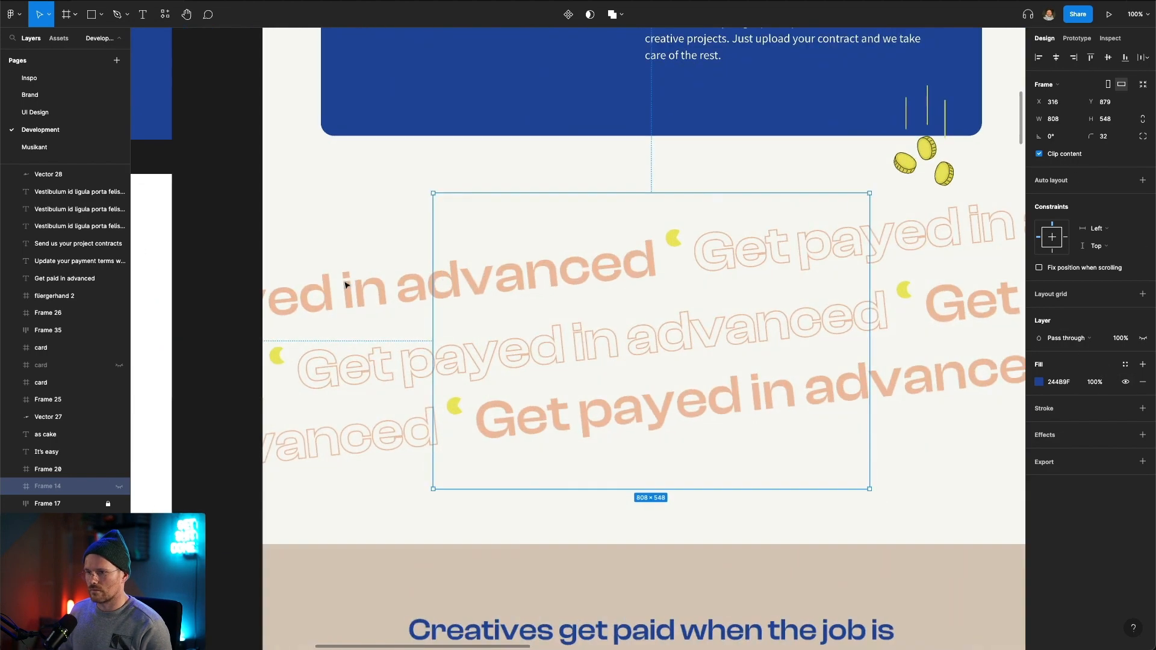
pyautogui.click(209, 250)
# Examine the slanted marquee lines in the home design and their placement below the hero.
pyautogui.scroll(3, 393, 251)
pyautogui.scroll(-5, 392, 251)
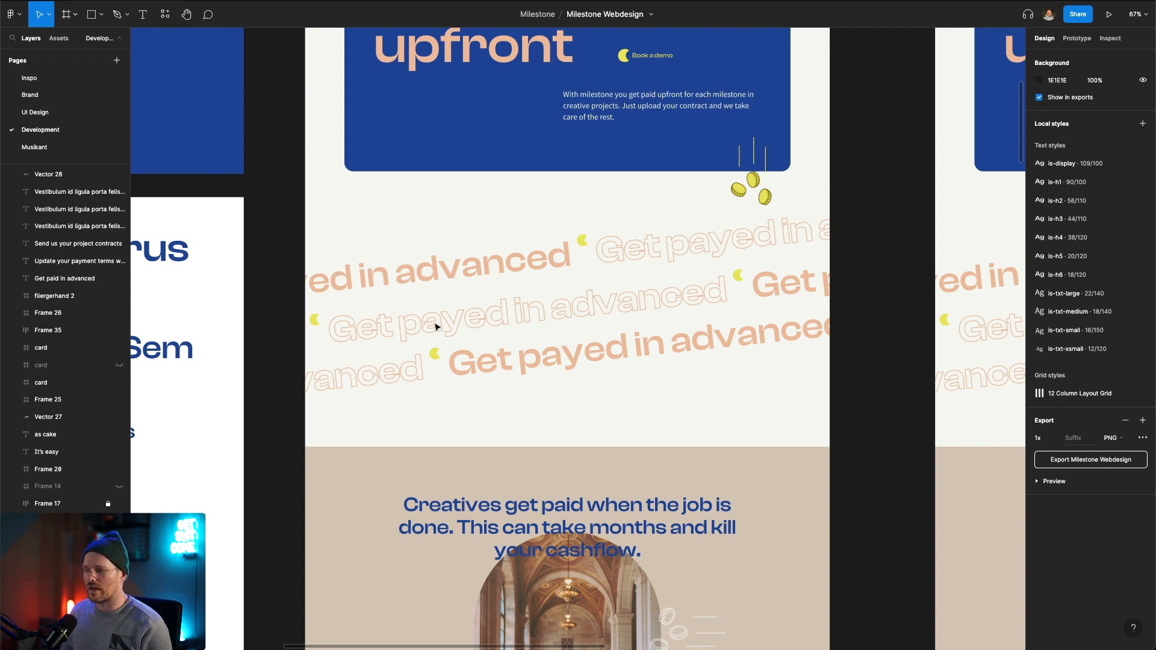
pyautogui.scroll(3, 766, 261)
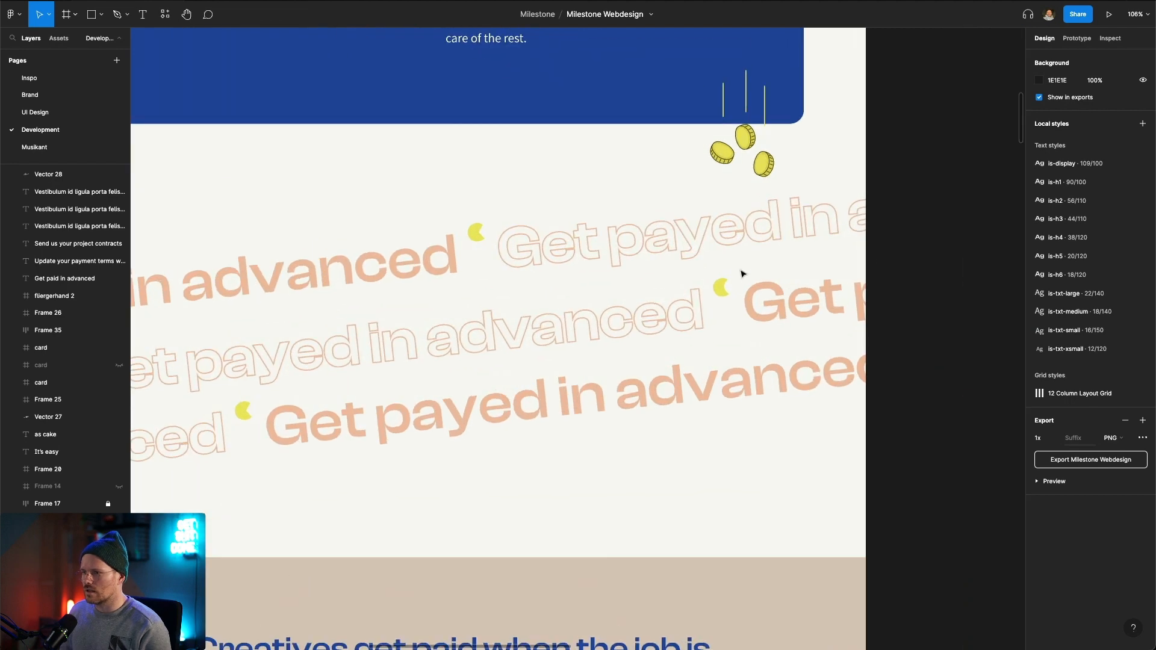
pyautogui.scroll(10, 716, 292)
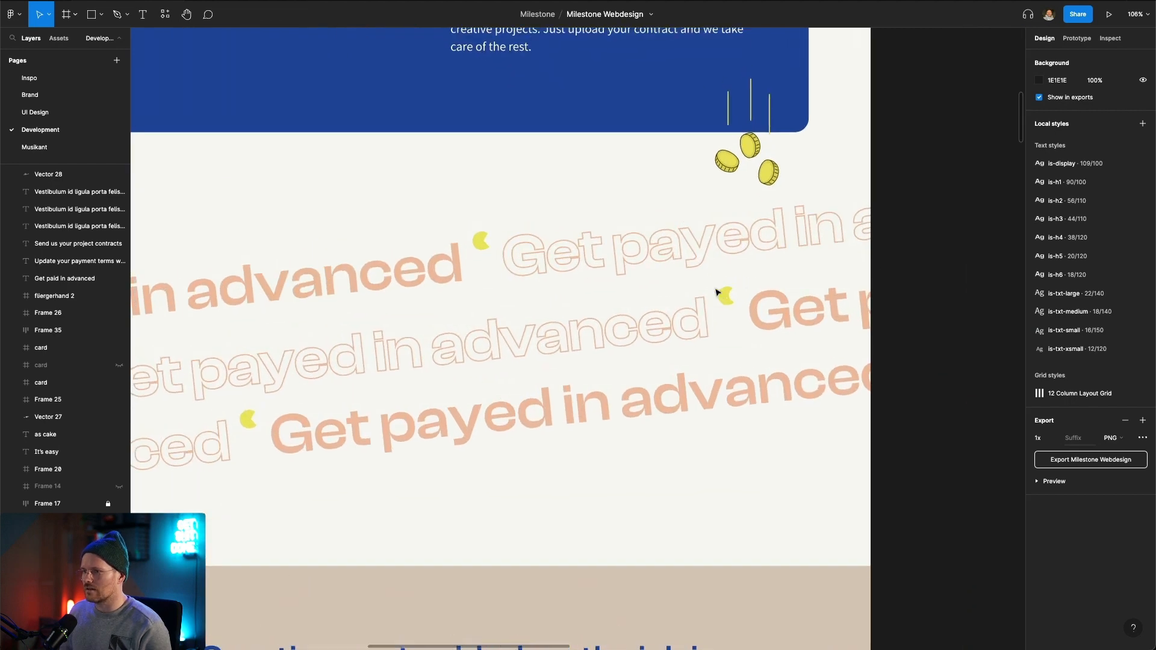
pyautogui.hscroll(-4, 716, 293)
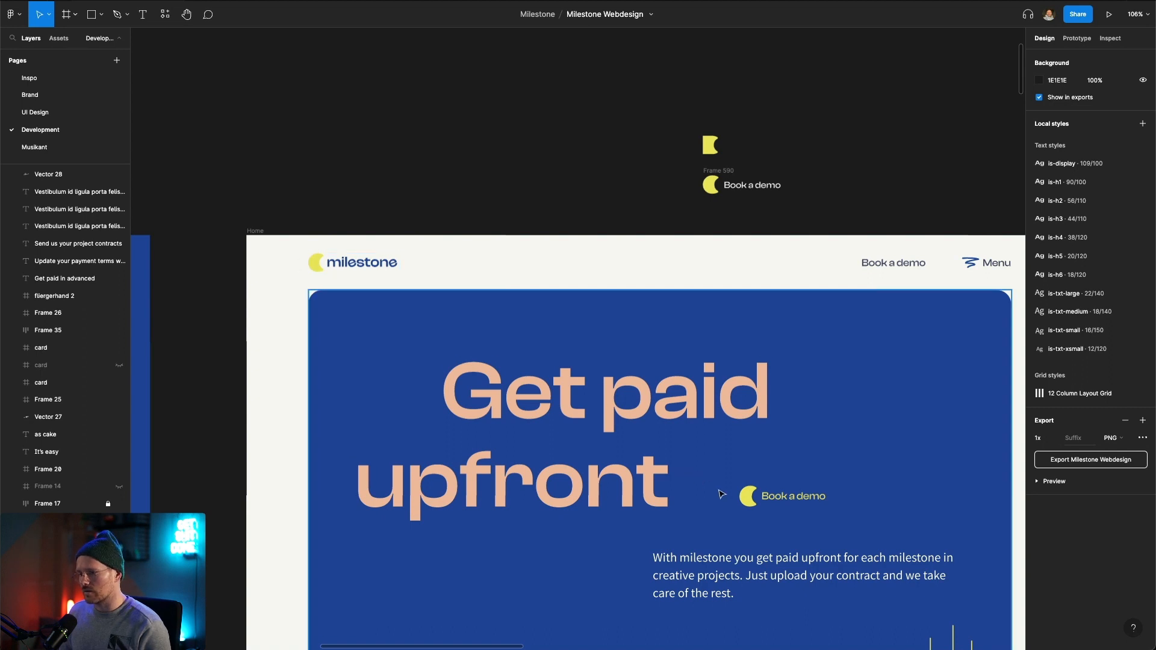
pyautogui.scroll(-5, 753, 494)
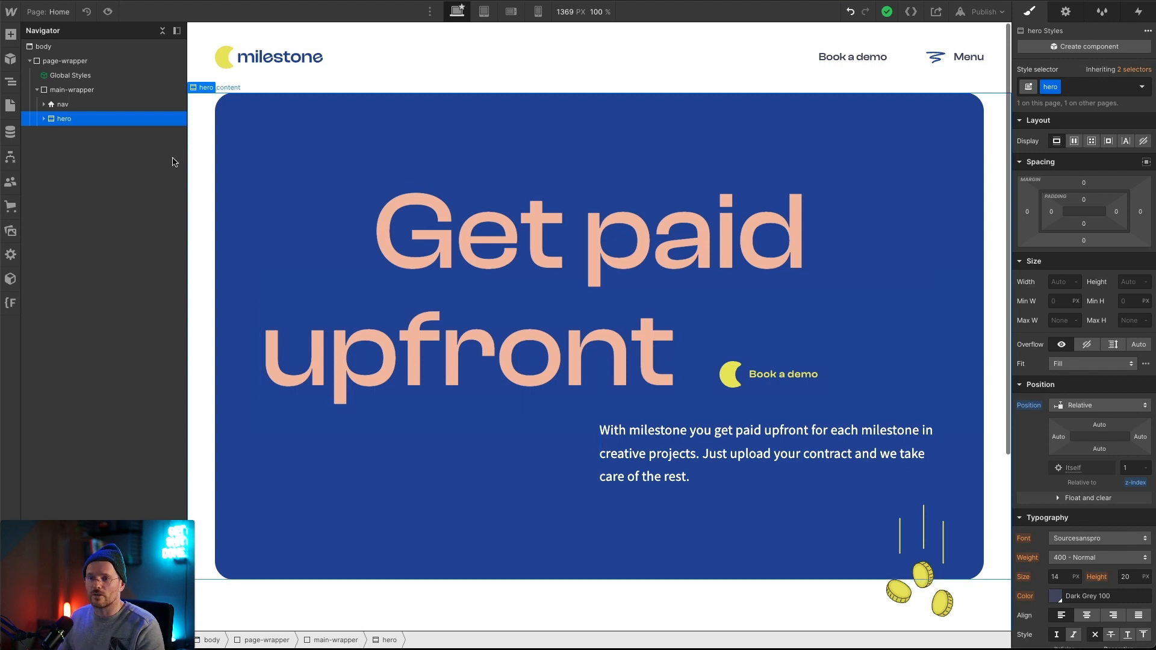
# Switch to Webflow and paste the copied marquees section into the main-wrapper after the hero.
pyautogui.click(212, 129)
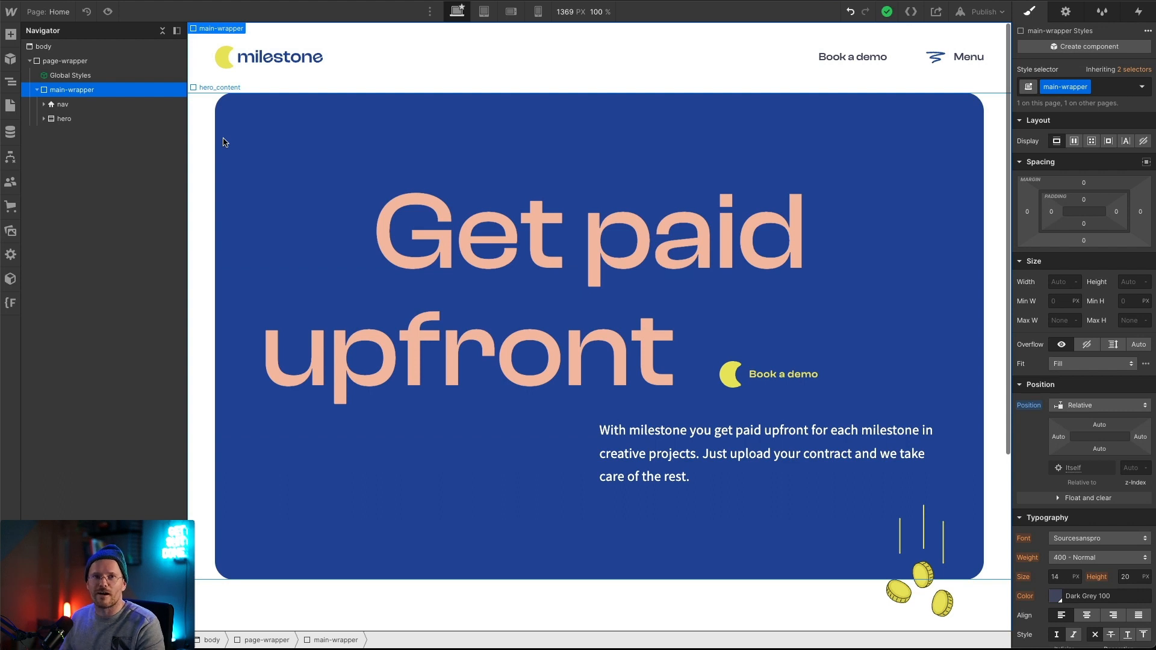
pyautogui.press('super+v')
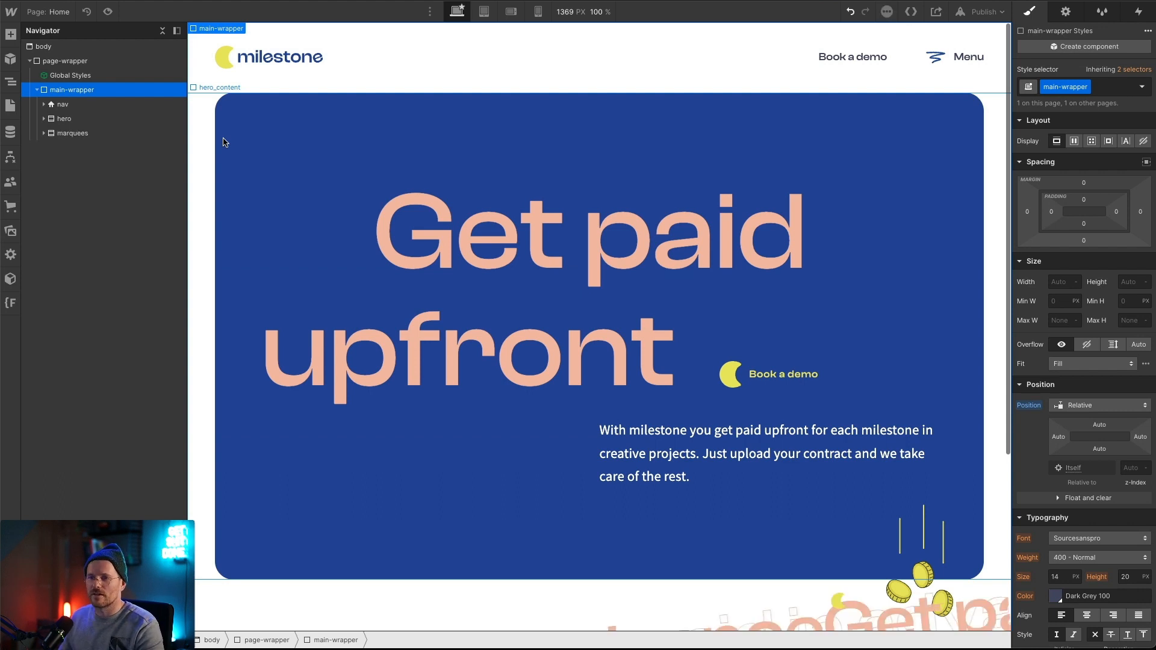
pyautogui.scroll(-2, 320, 225)
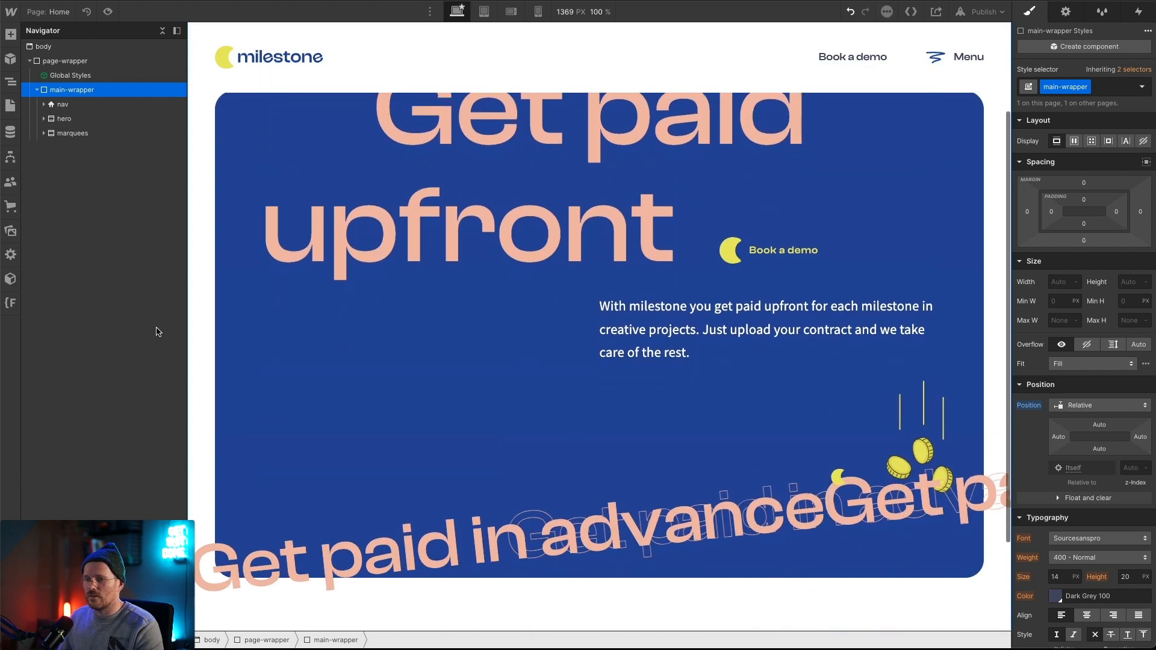
# Try a z-index of 0 on the marquees section and set it back to 1.
pyautogui.click(78, 133)
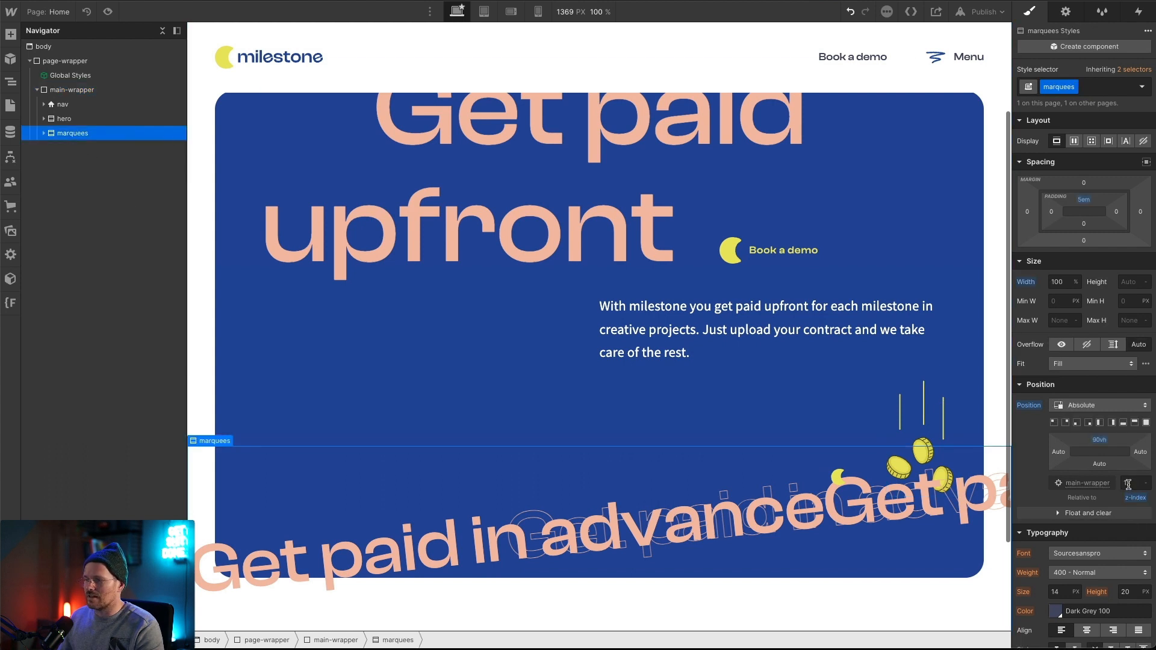
pyautogui.write('0')
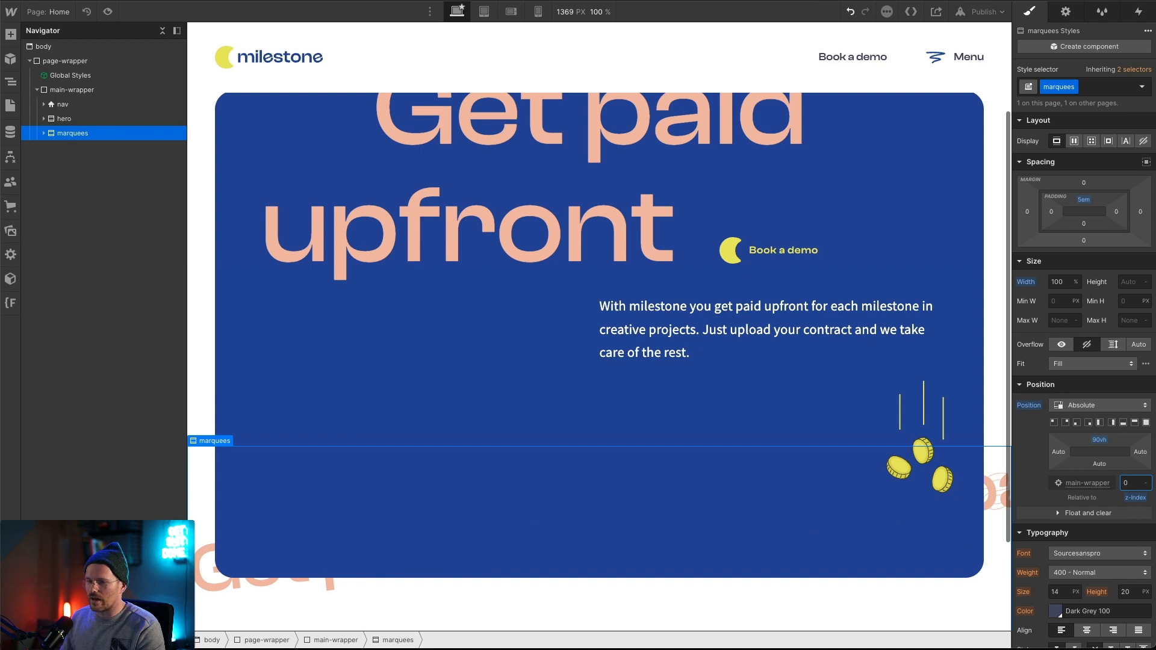
pyautogui.scroll(-2, 506, 542)
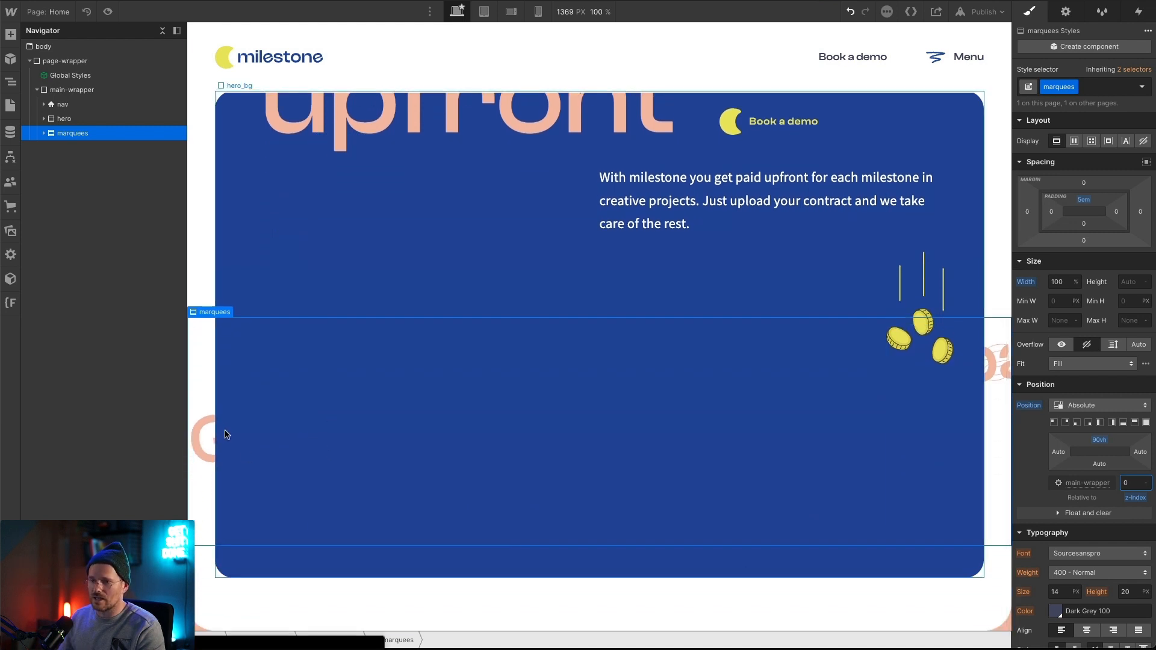
pyautogui.scroll(1, 329, 210)
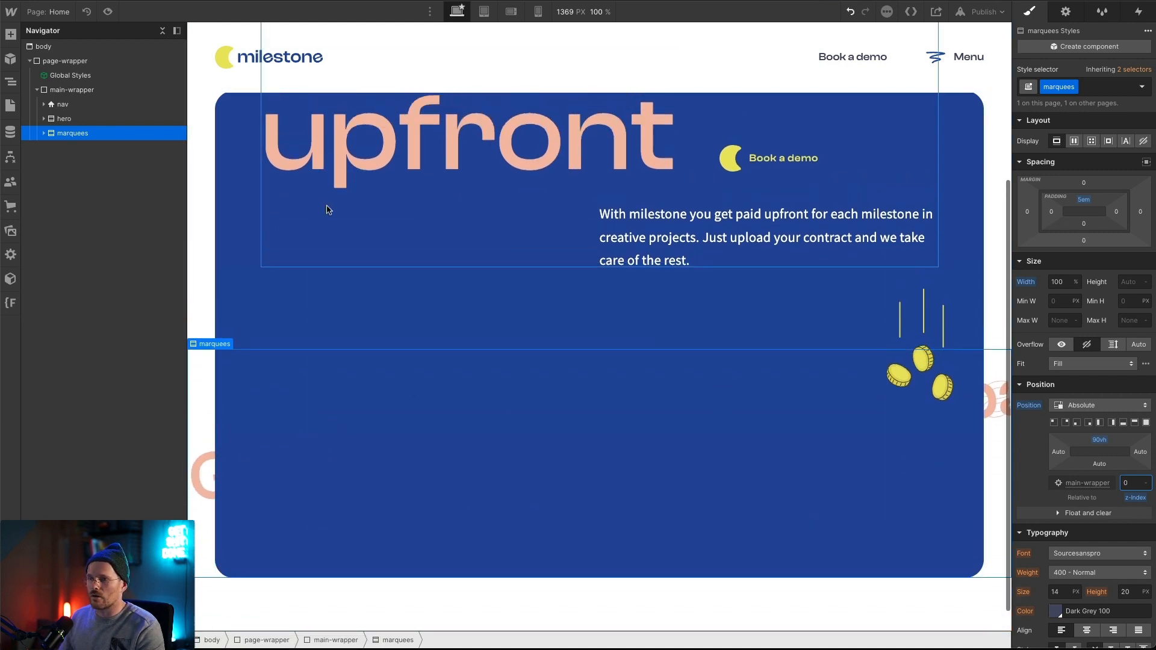
pyautogui.scroll(3, 328, 210)
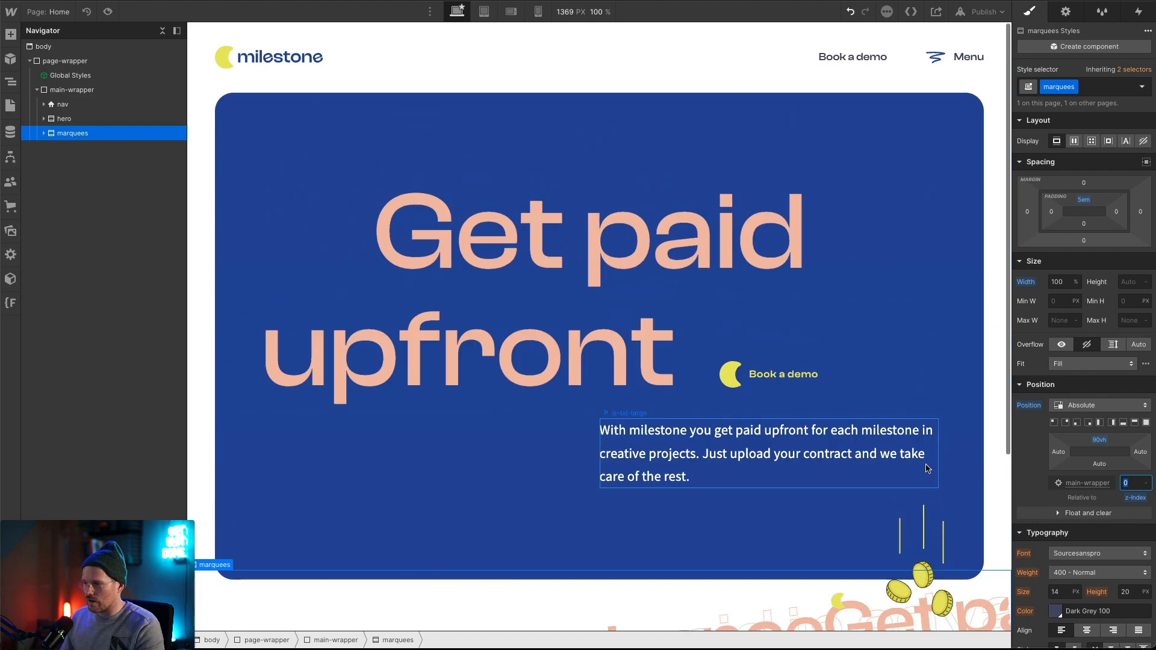
pyautogui.press('Return')
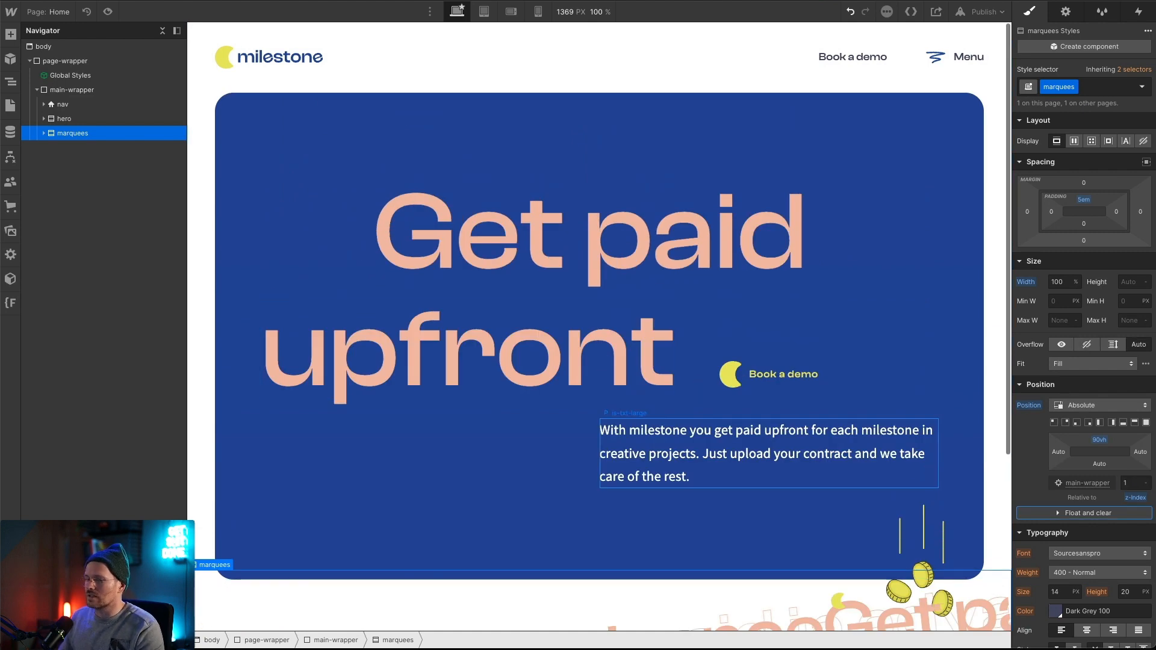
# Examine how the marquees section overlaps the hero while scrolling, along with its top padding and absolute position.
pyautogui.scroll(-4, 503, 364)
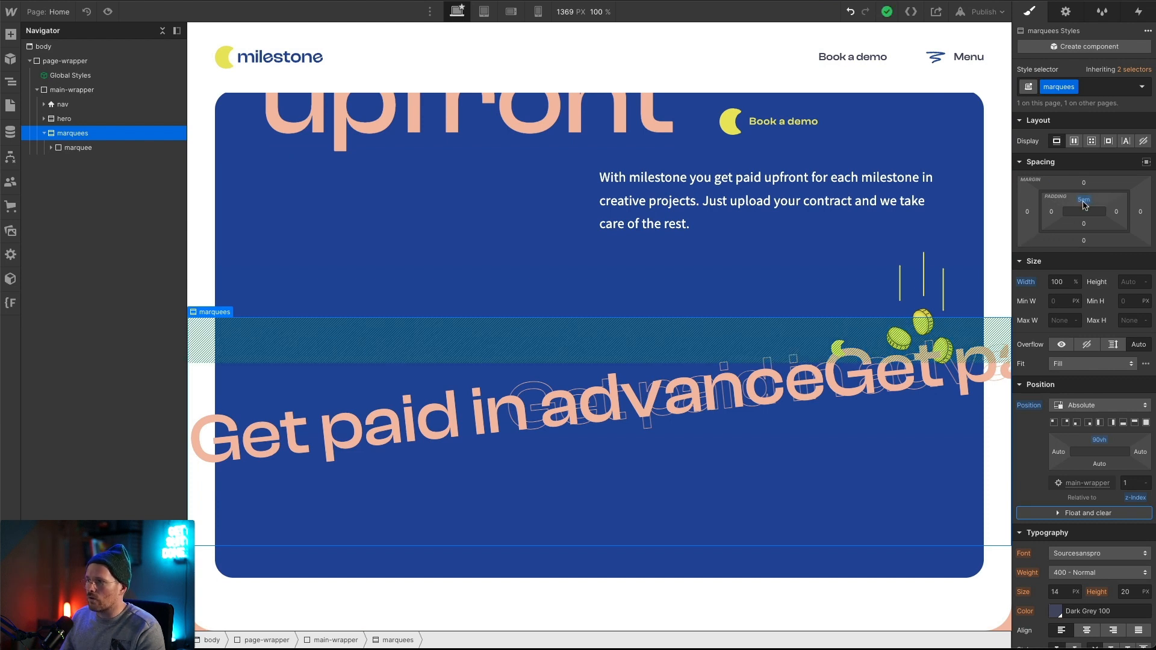
pyautogui.scroll(1, 558, 320)
pyautogui.scroll(-1, 559, 322)
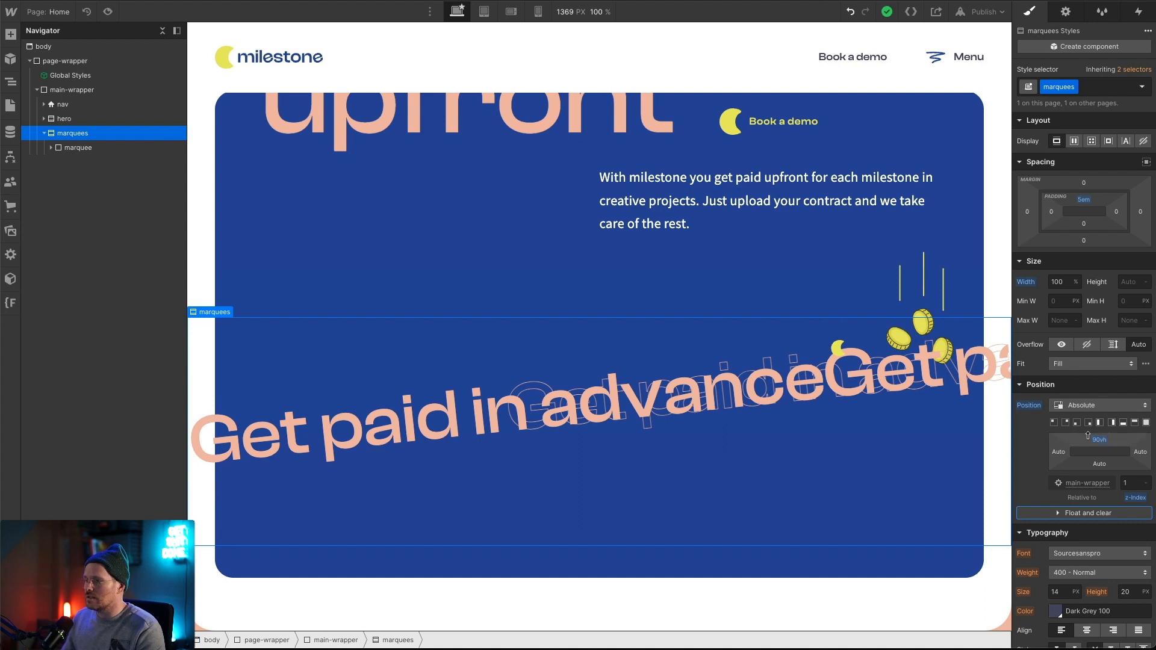
pyautogui.scroll(2, 755, 284)
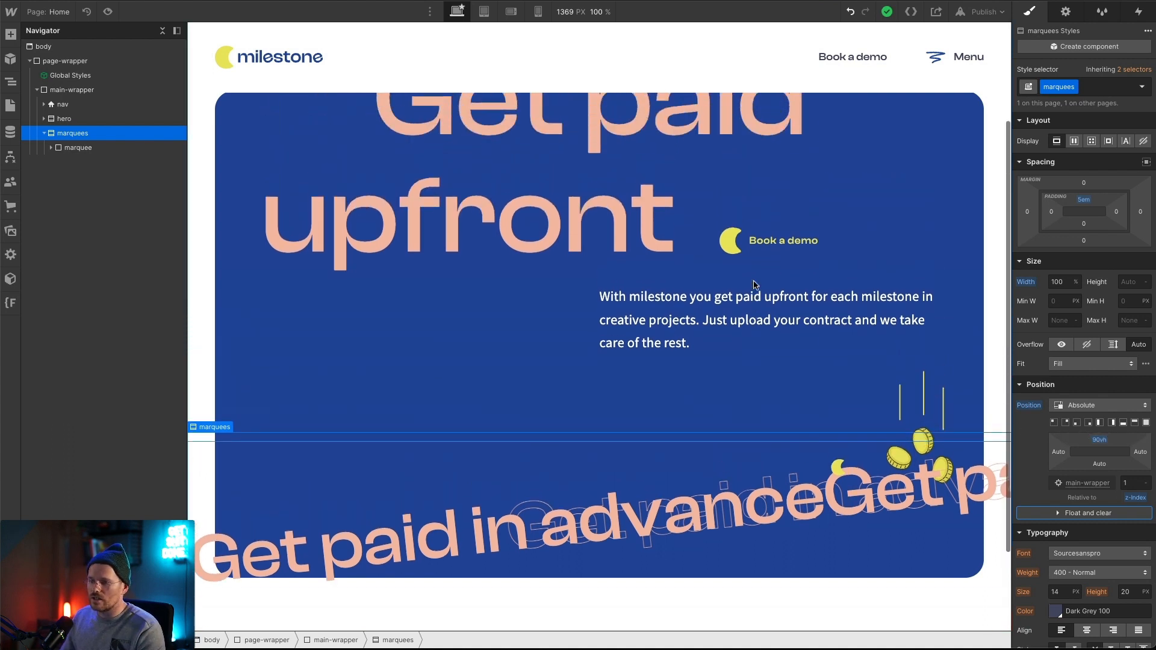
pyautogui.scroll(1, 754, 284)
pyautogui.scroll(-2, 755, 284)
pyautogui.scroll(2, 755, 284)
pyautogui.scroll(-1, 755, 285)
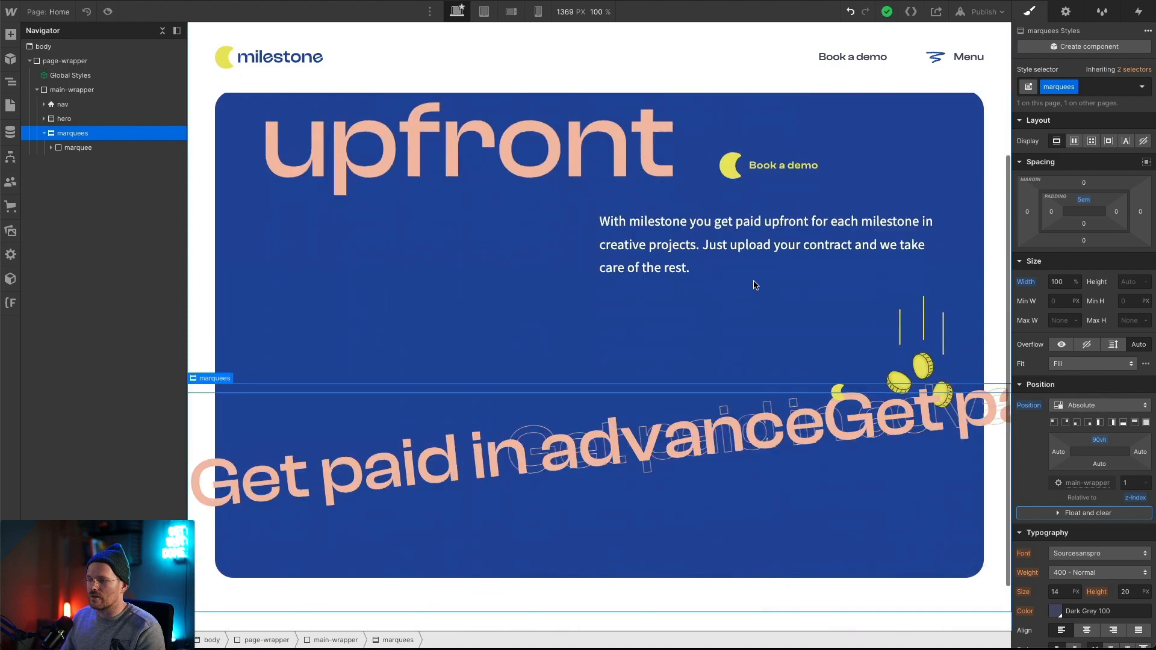
pyautogui.scroll(-1, 755, 285)
pyautogui.scroll(4, 754, 284)
pyautogui.scroll(-4, 755, 285)
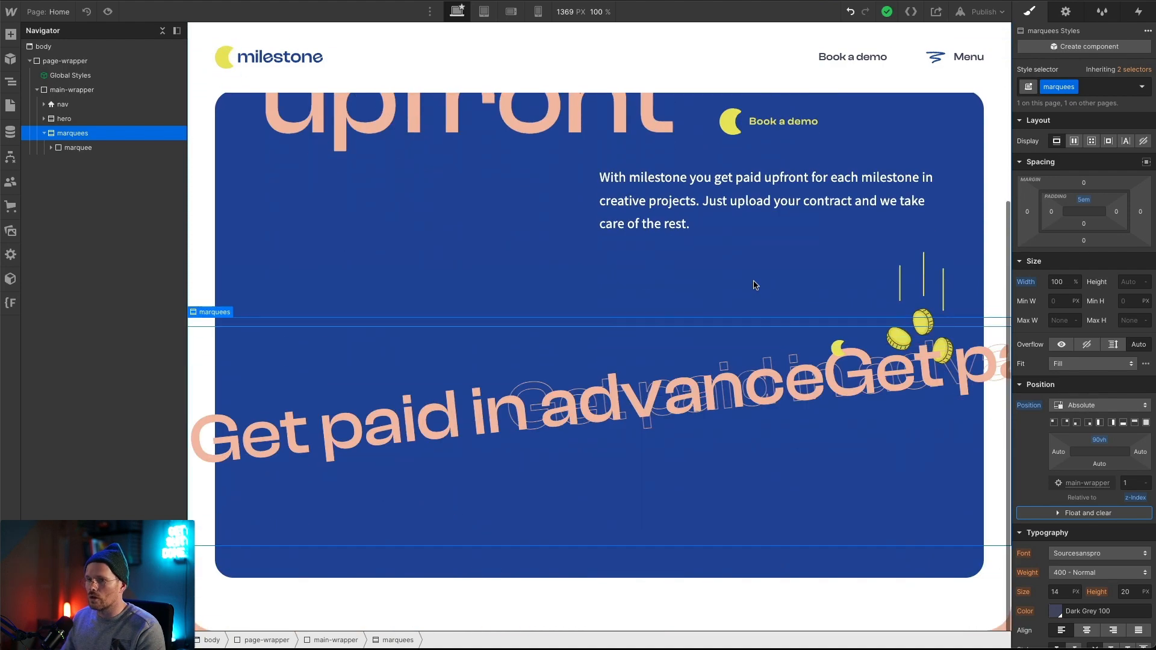
pyautogui.scroll(4, 755, 284)
pyautogui.scroll(-4, 755, 285)
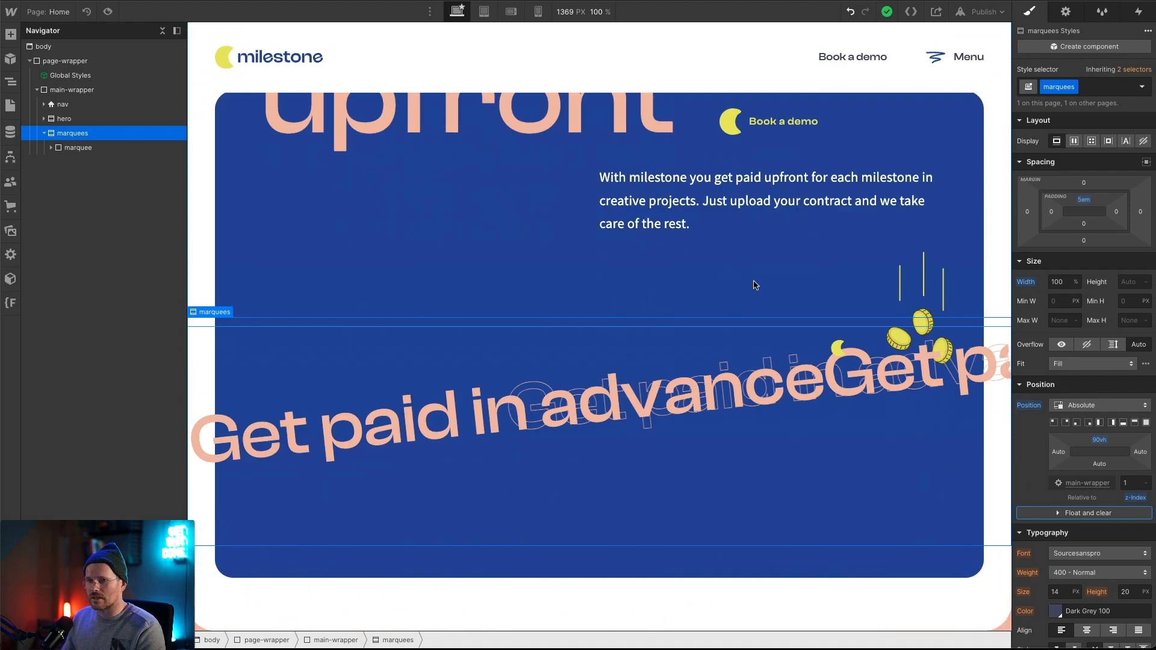
# Collapse the marquees section and insert a new Section element inside the main-wrapper.
pyautogui.click(44, 134)
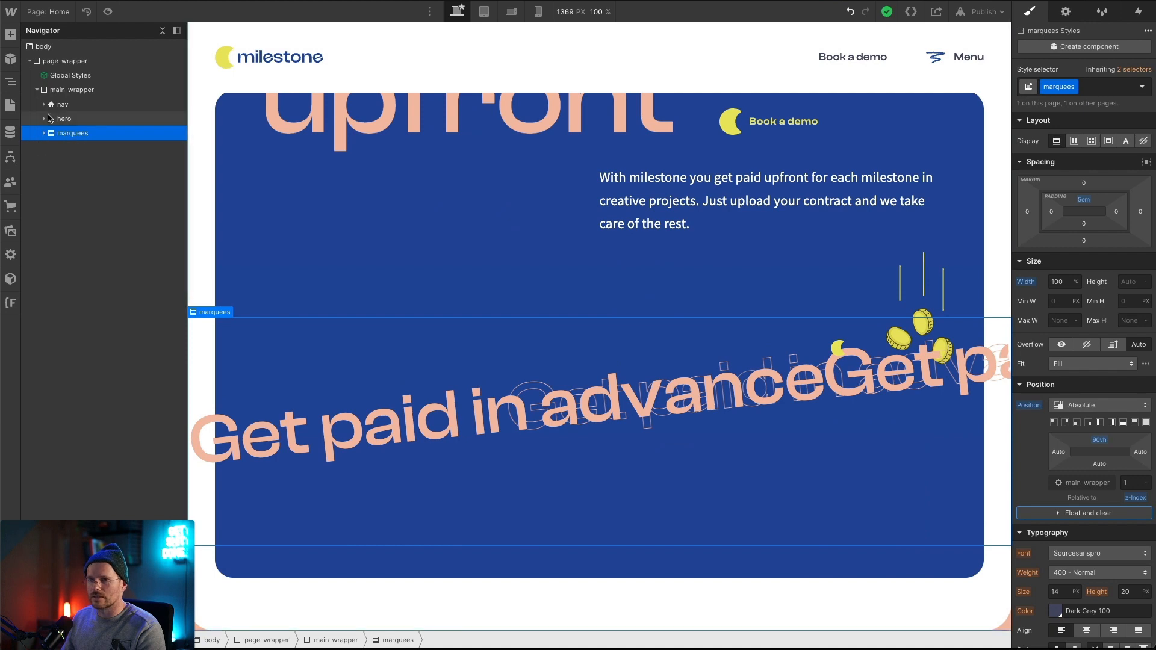
pyautogui.click(49, 119)
pyautogui.click(50, 90)
pyautogui.hotkey('ctrl', 'k')
pyautogui.write('se')
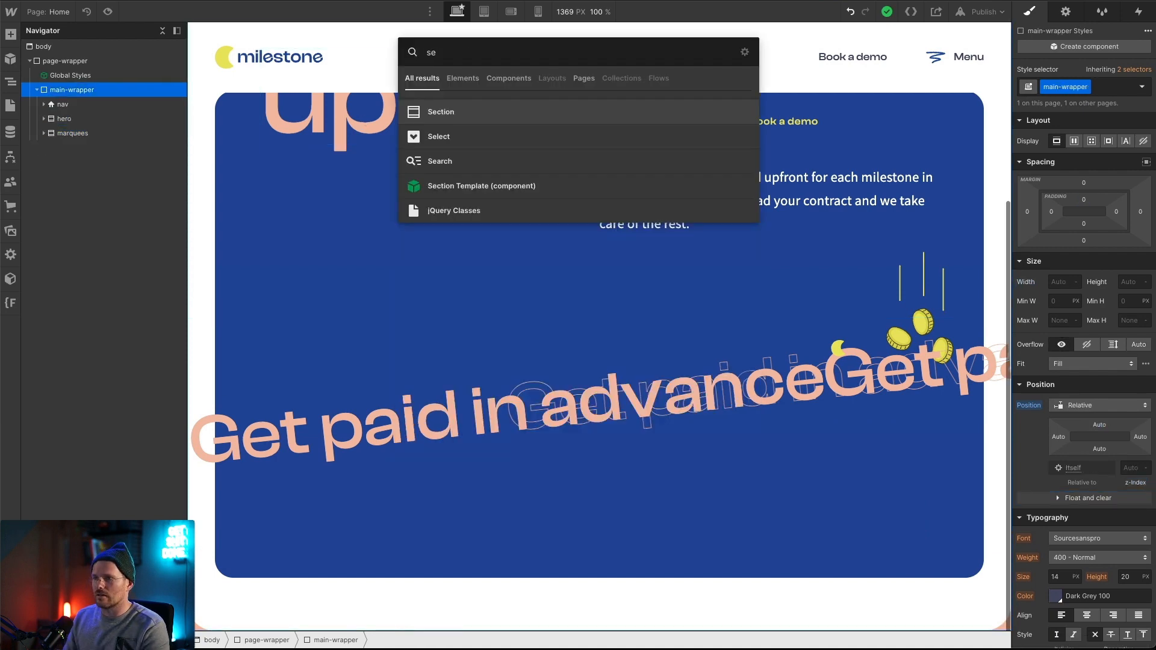
pyautogui.press('Return')
# Apply the existing "section" class to the new Section element.
pyautogui.hotkey('ctrl', 'Return')
pyautogui.write('se')
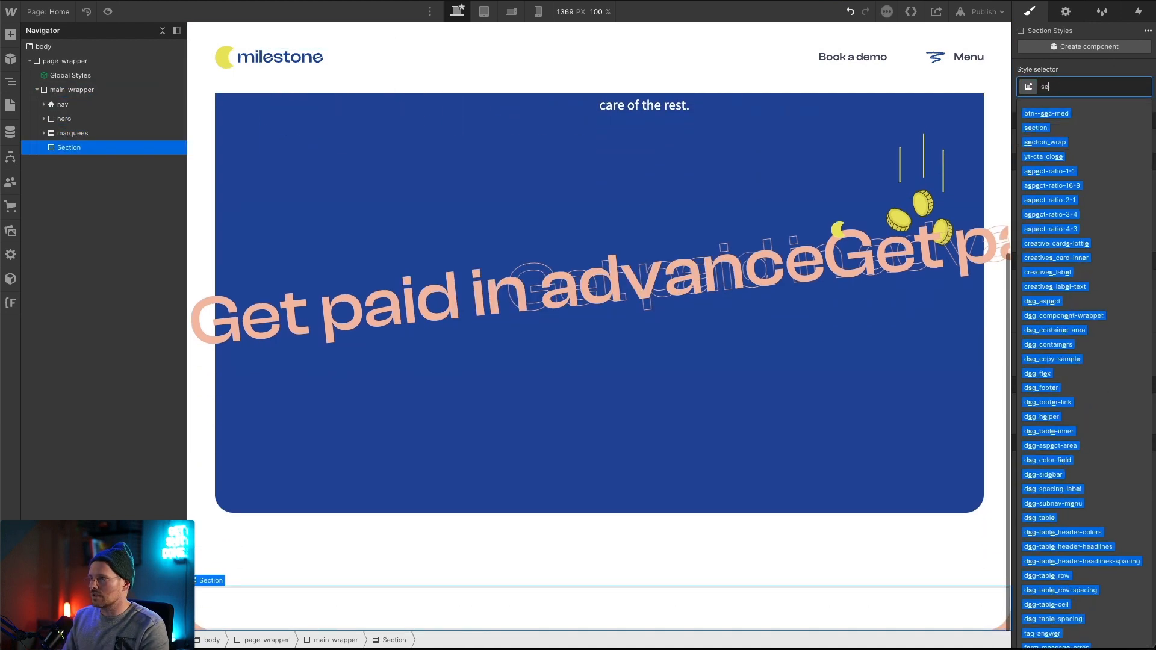
pyautogui.write('ction')
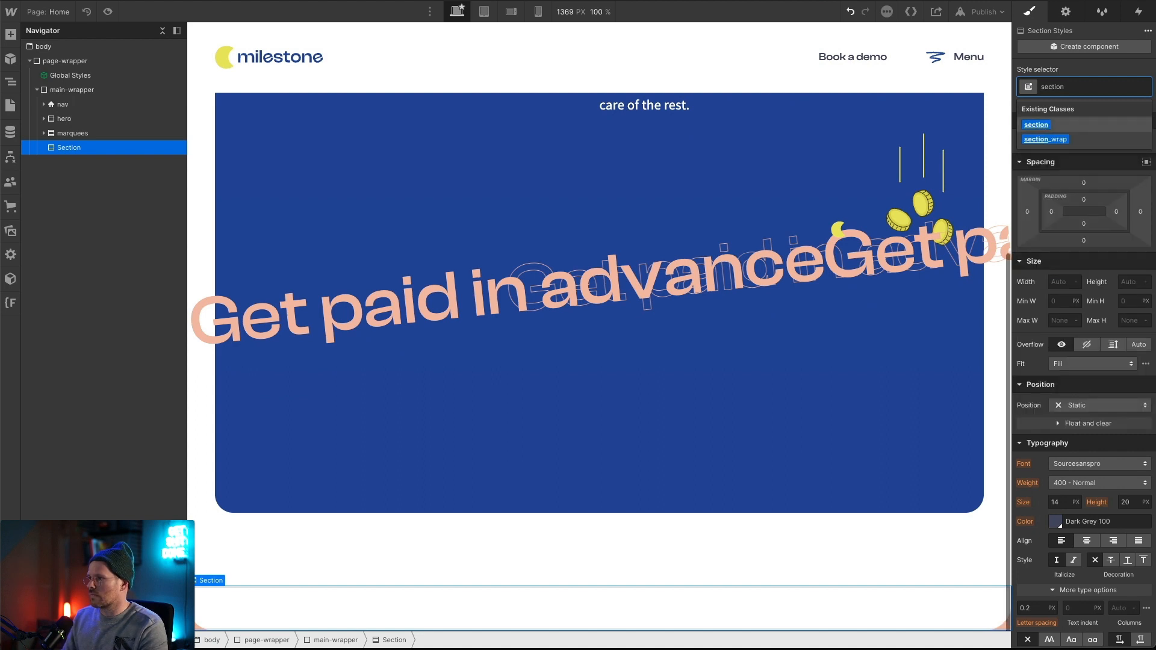
pyautogui.press('Return')
pyautogui.scroll(-3, 1023, 400)
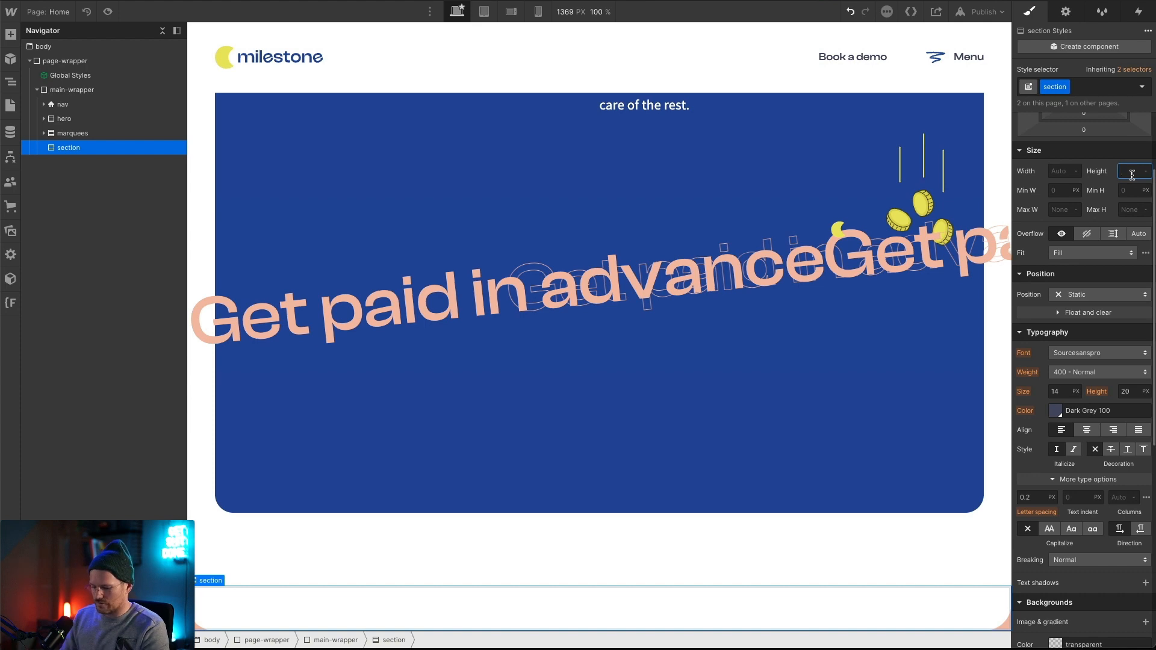
# Set the height of the new section below the marquees to 200vh.
pyautogui.write('200')
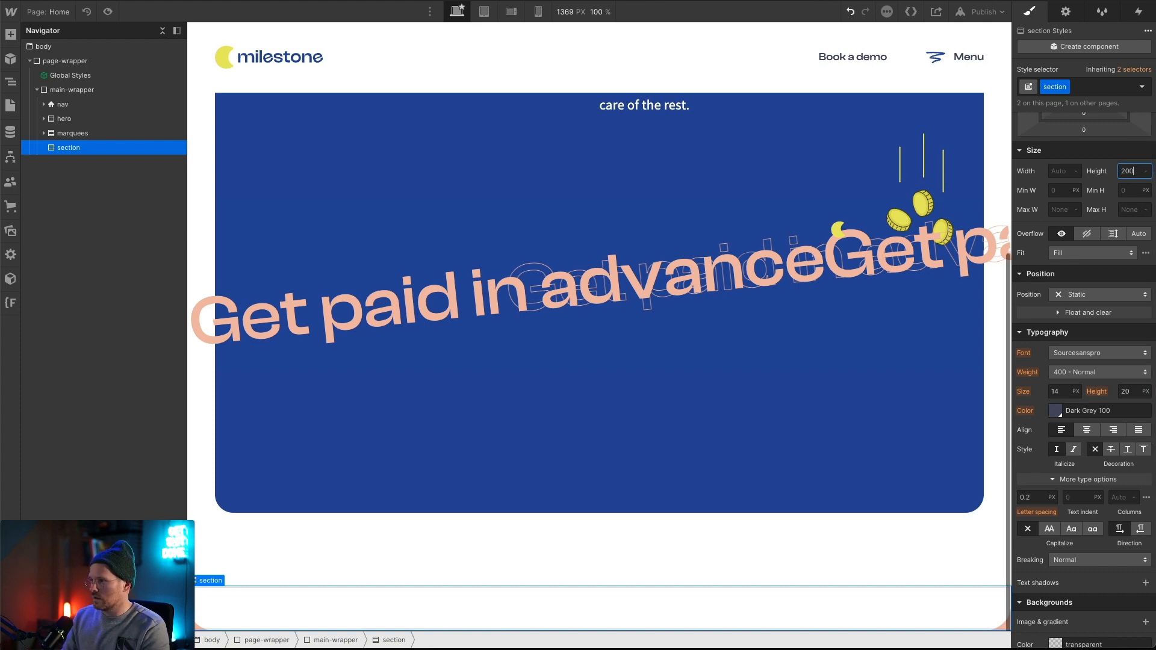
pyautogui.write('vh')
pyautogui.press('Return')
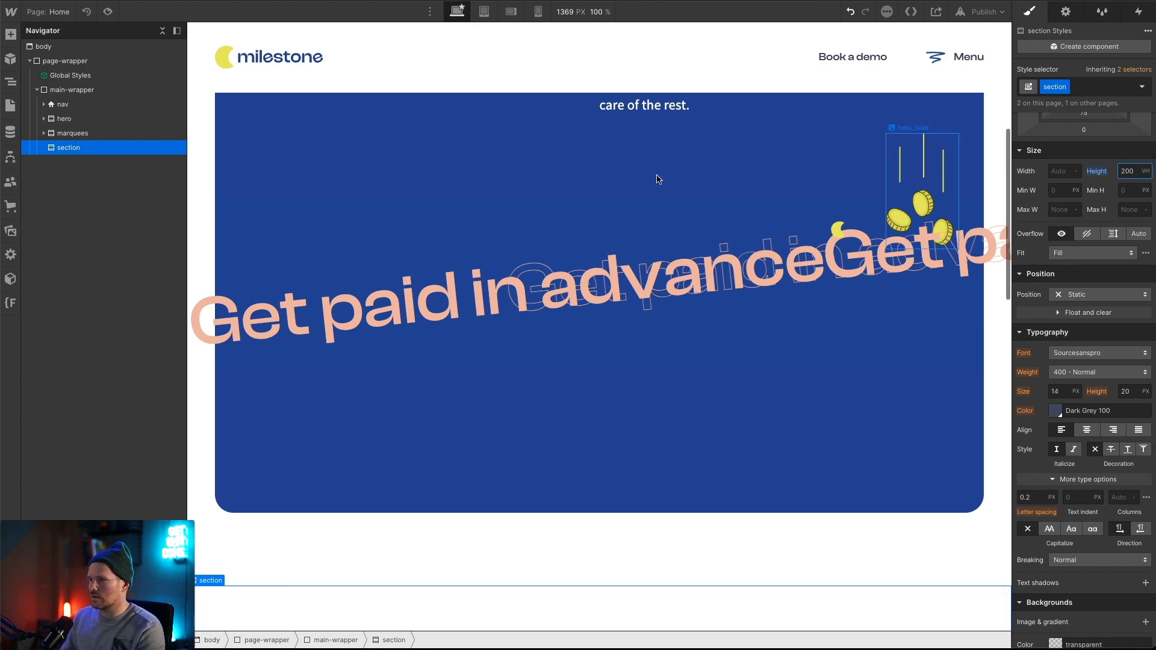
# Examine on the canvas how the slanted marquee moves over the hero while scrolling the page up and down.
pyautogui.scroll(6, 663, 241)
pyautogui.scroll(-6, 697, 309)
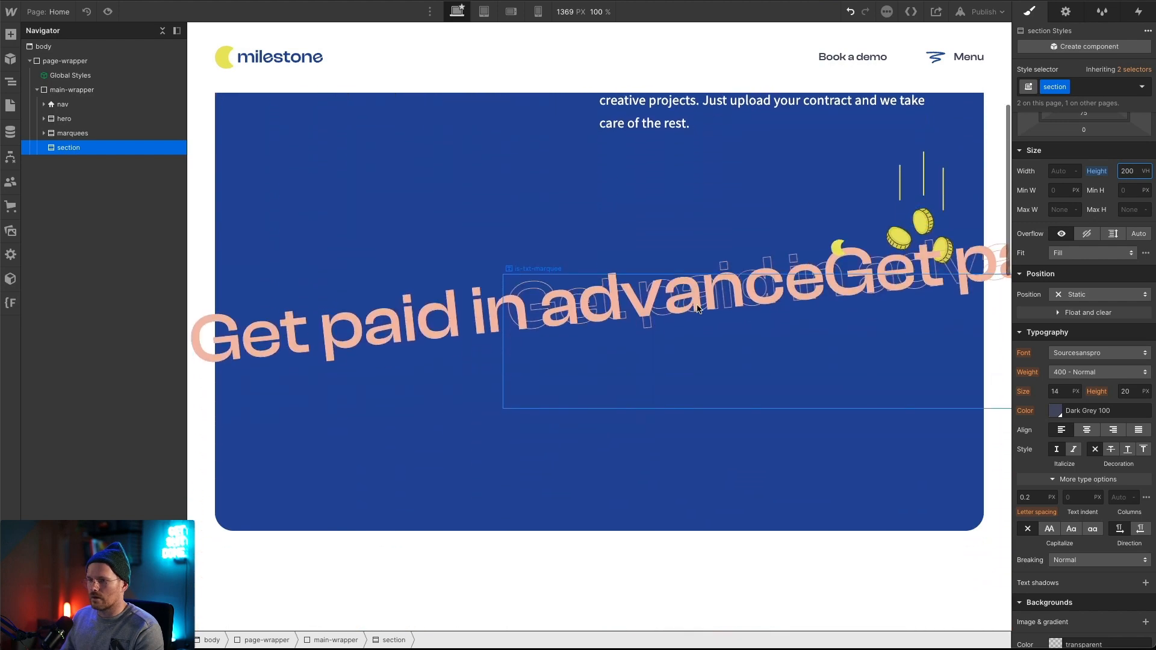
pyautogui.scroll(6, 697, 309)
pyautogui.scroll(-5, 697, 309)
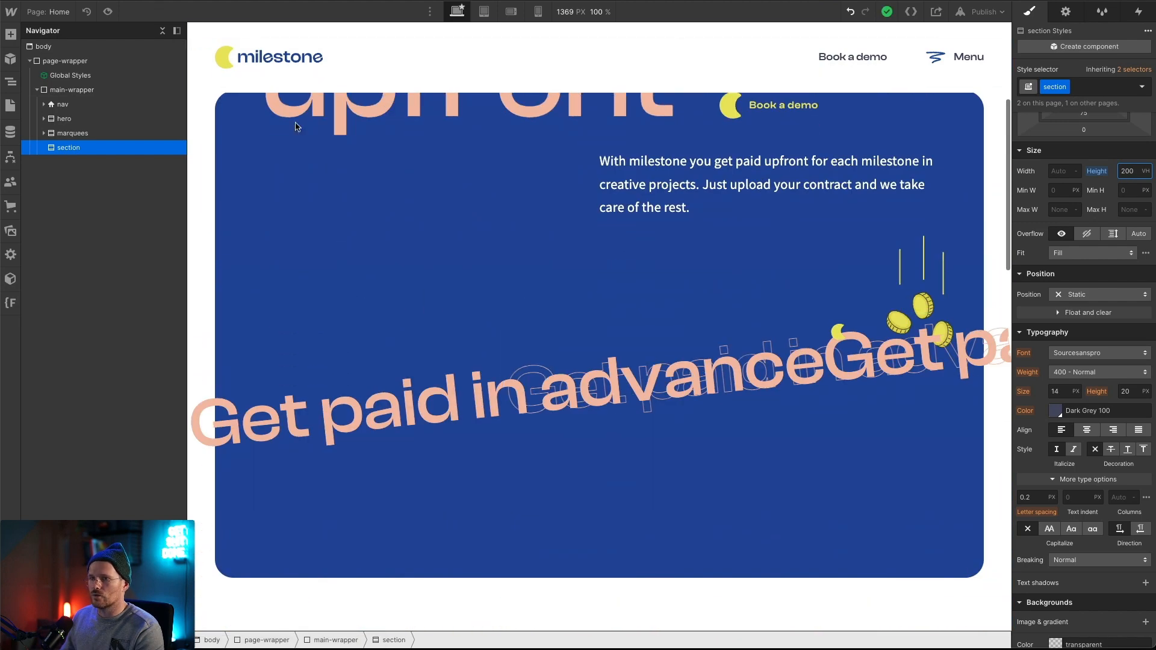
pyautogui.scroll(5, 498, 343)
pyautogui.scroll(-3, 498, 348)
pyautogui.scroll(-4, 498, 349)
pyautogui.scroll(5, 498, 348)
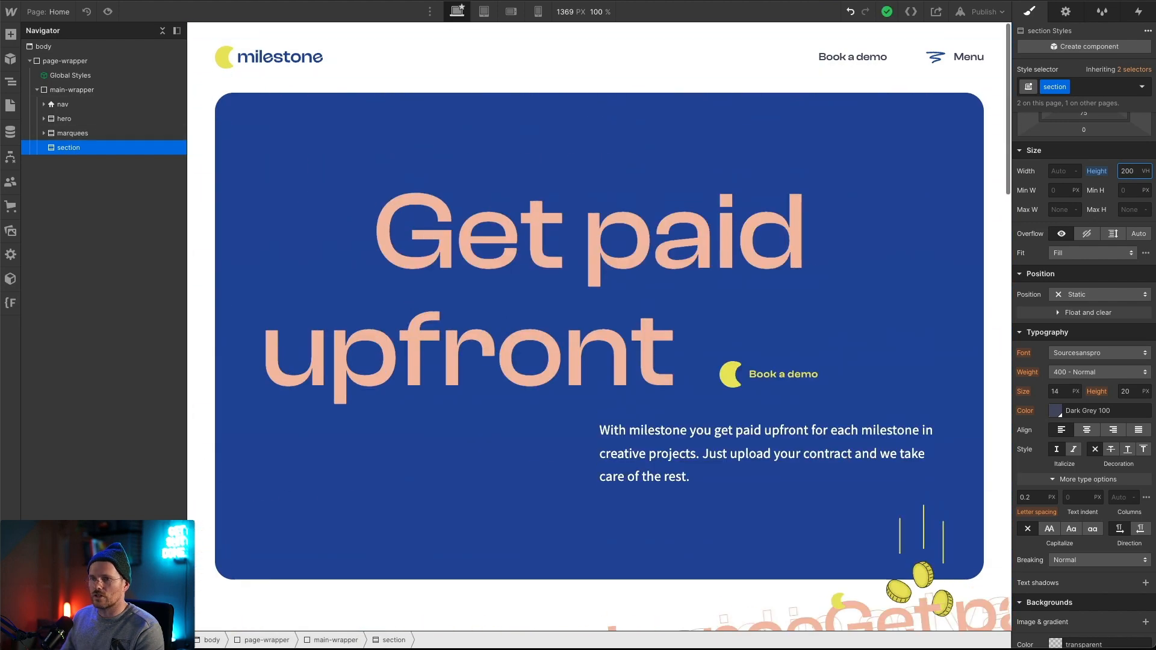
# Preview the page and check how the marquee overlaps the shrinking hero while scrolling, and return to the editor.
pyautogui.click(107, 13)
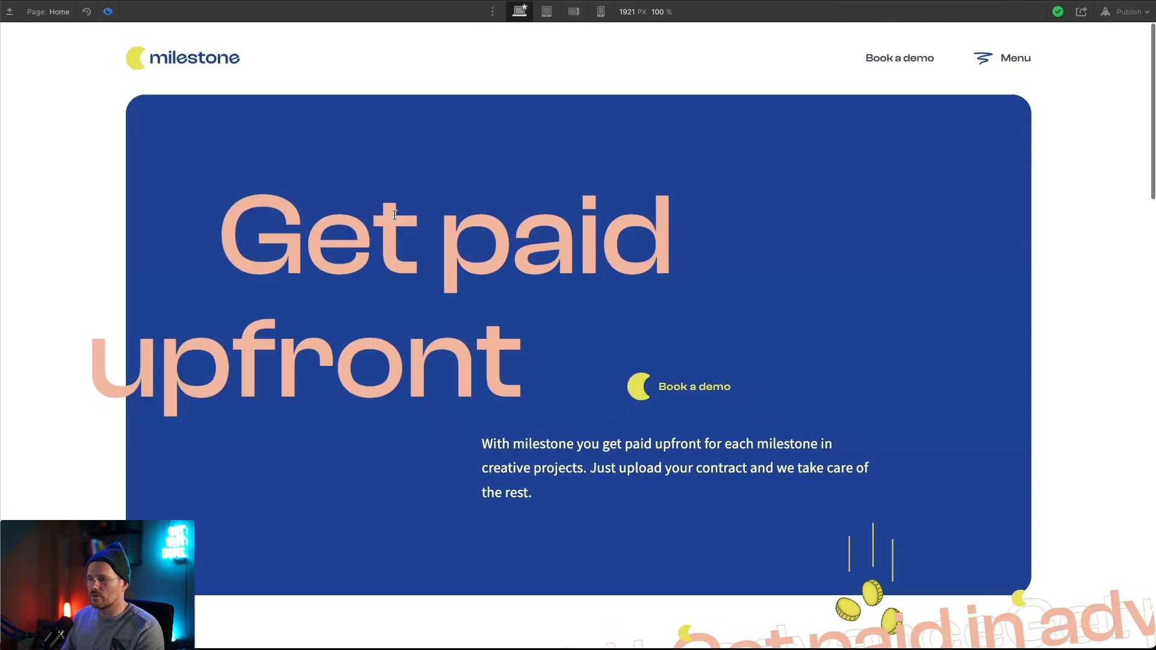
pyautogui.scroll(-5, 416, 221)
pyautogui.scroll(-5, 416, 221)
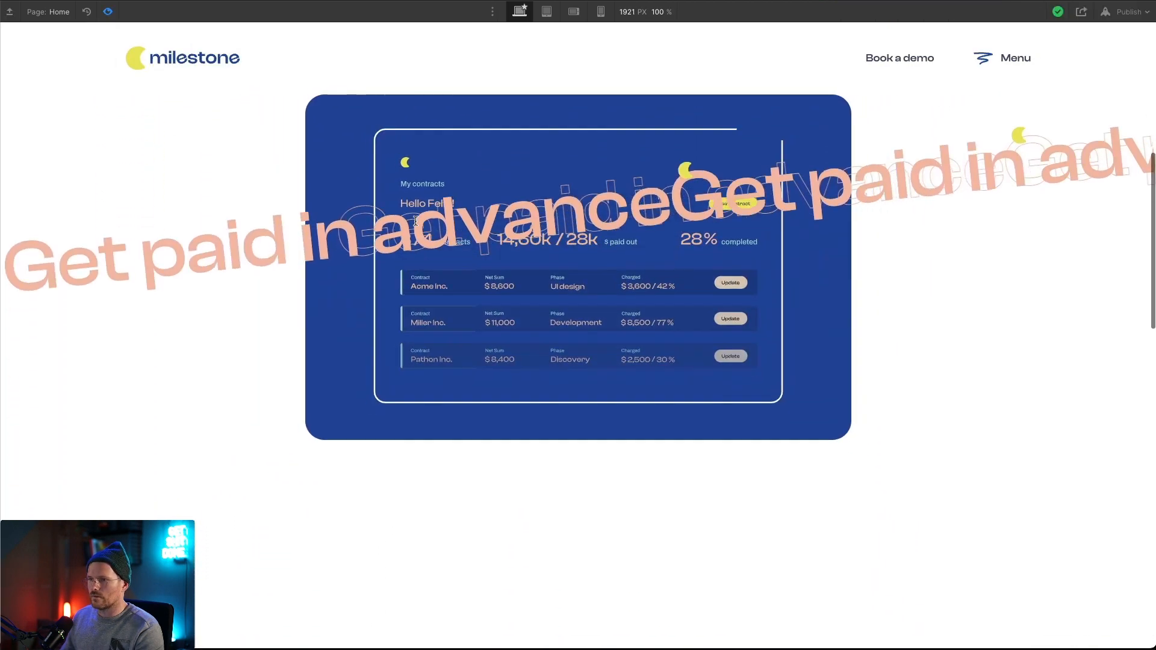
pyautogui.scroll(8, 415, 221)
pyautogui.scroll(-5, 415, 221)
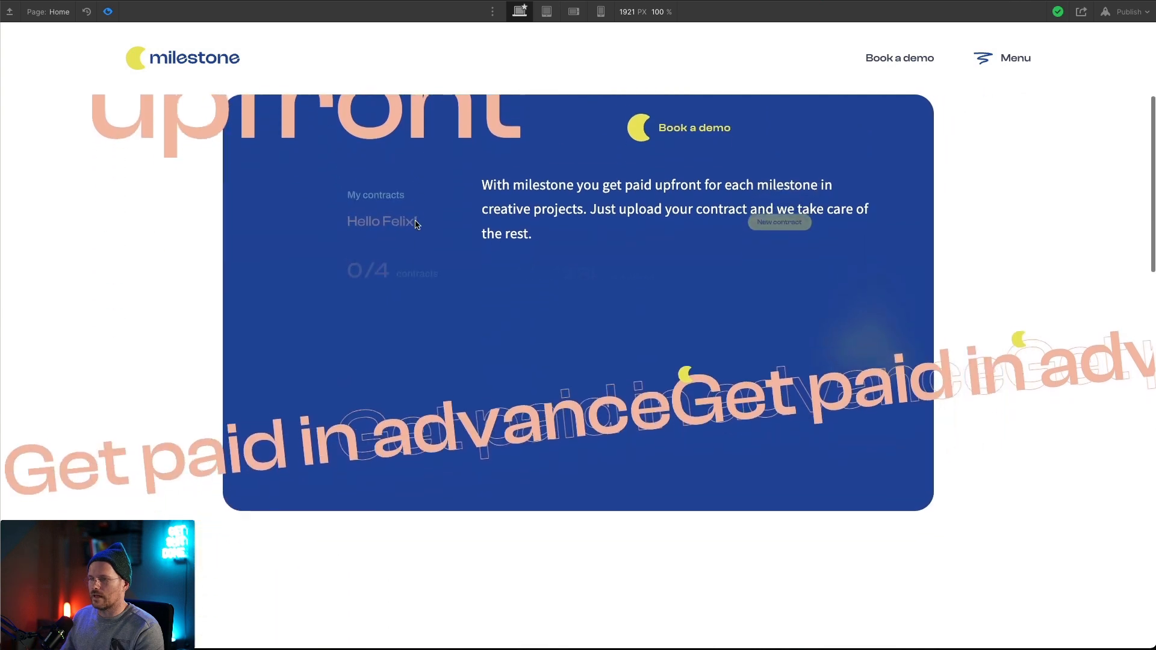
pyautogui.click(108, 13)
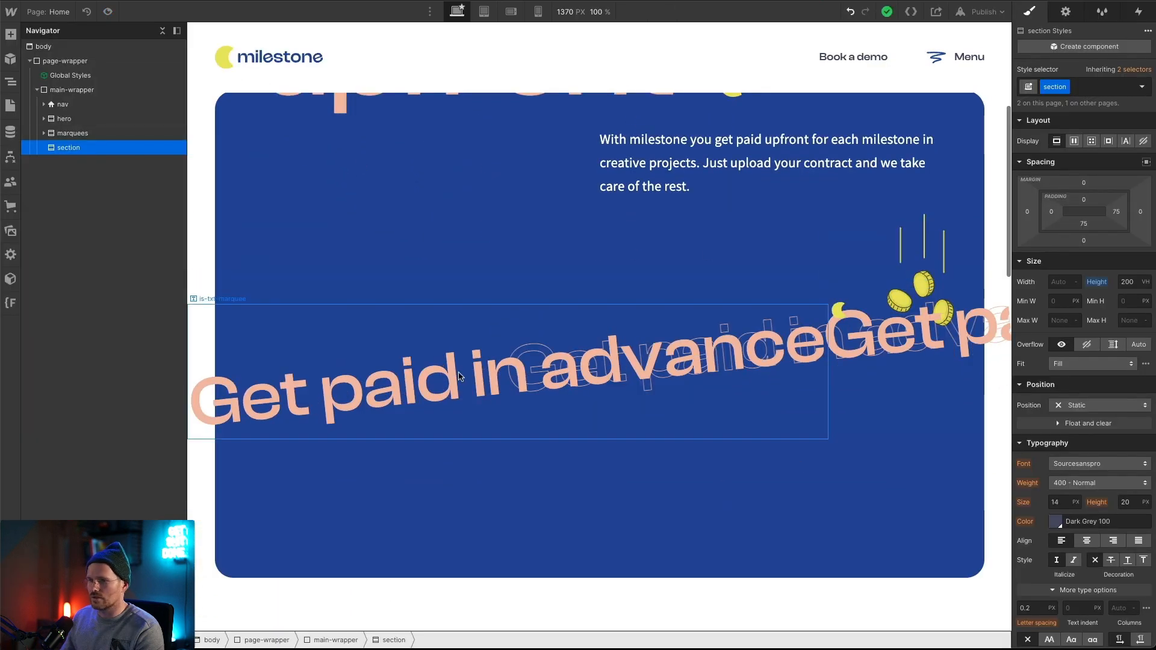
# Try a top offset of 20vh on the marquees section, check it in preview, and set it back to 90vh.
pyautogui.click(72, 133)
pyautogui.click(1097, 441)
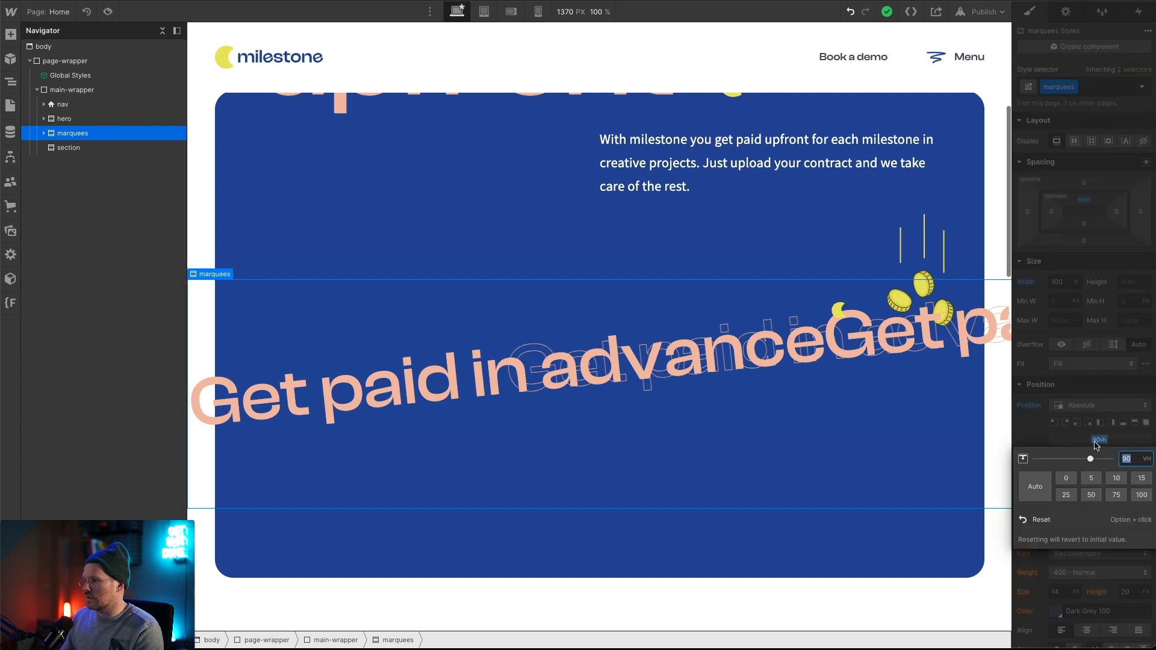
pyautogui.write('20')
pyautogui.press('Return')
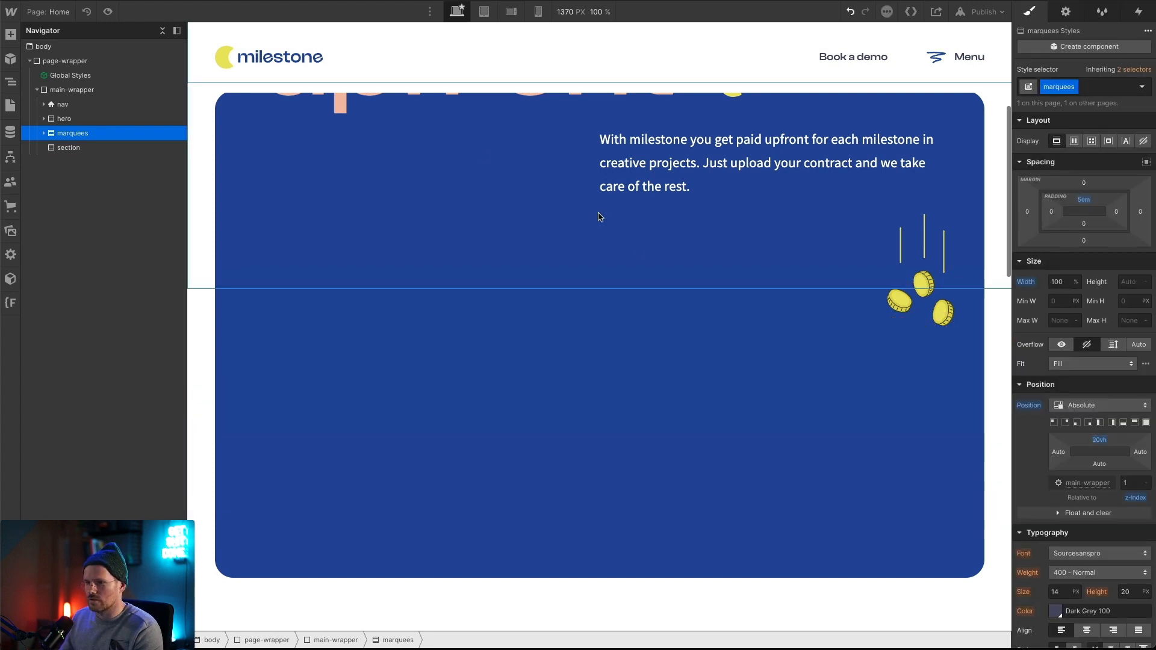
pyautogui.scroll(4, 465, 267)
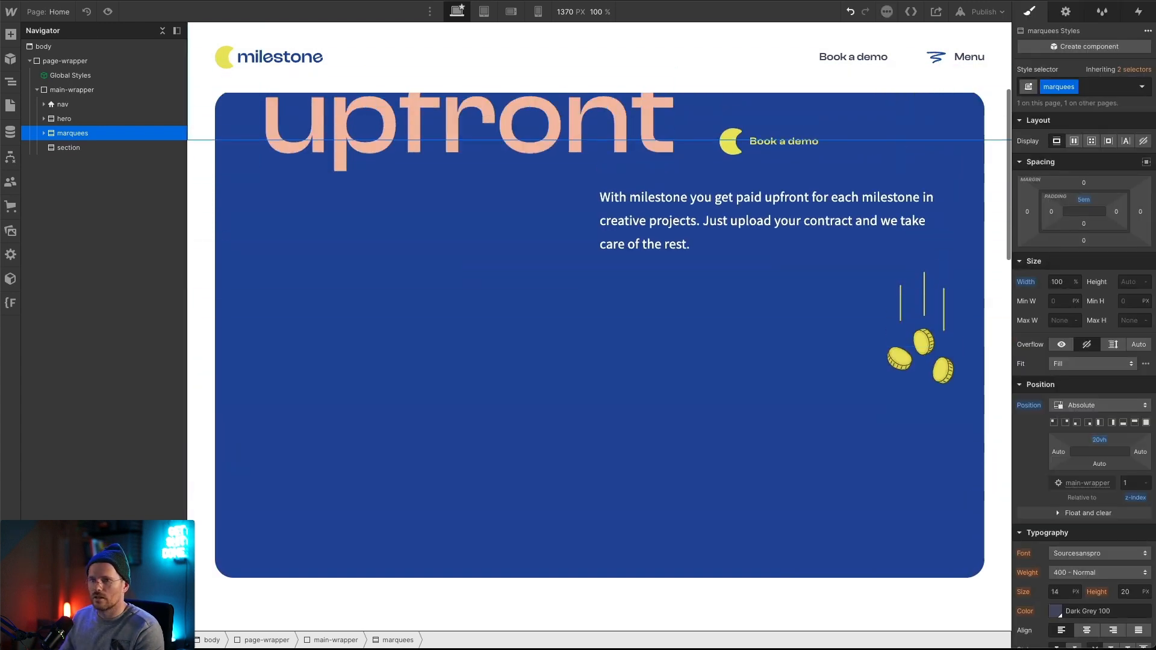
pyautogui.click(108, 11)
pyautogui.scroll(-10, 371, 335)
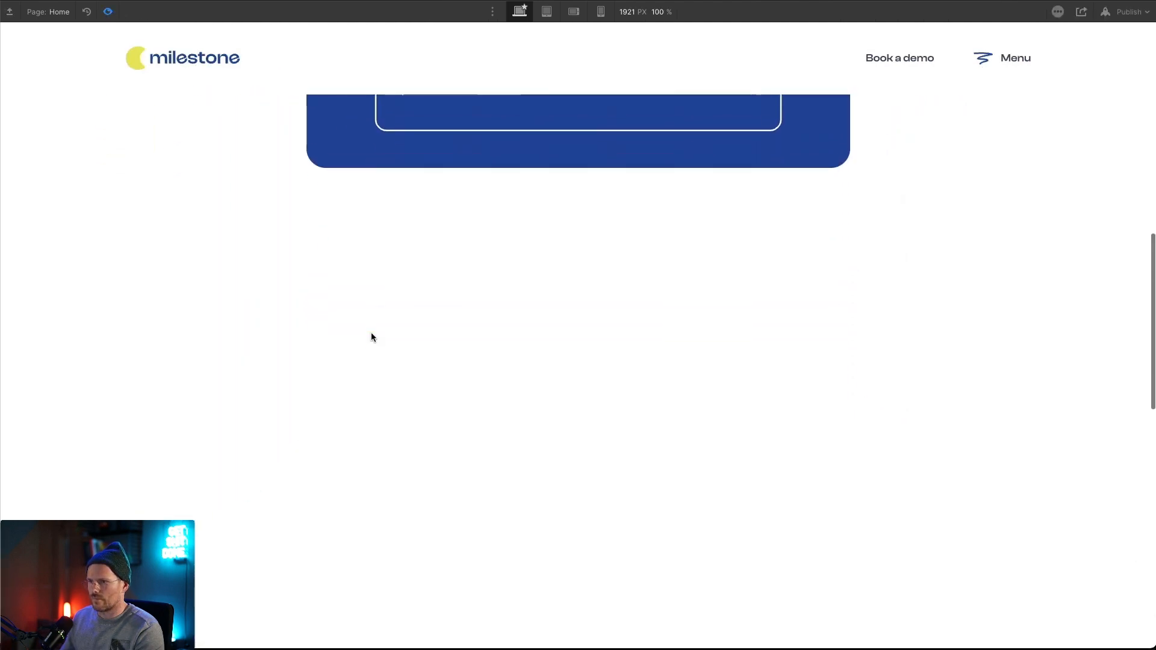
pyautogui.scroll(-10, 372, 335)
pyautogui.scroll(15, 371, 332)
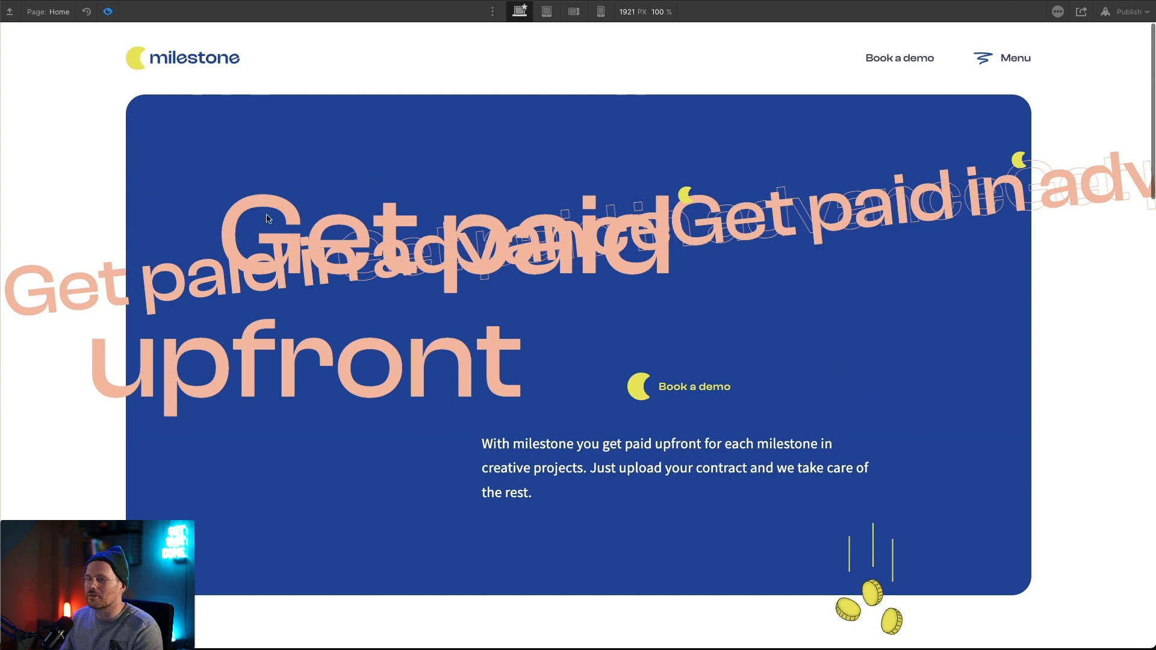
pyautogui.click(103, 16)
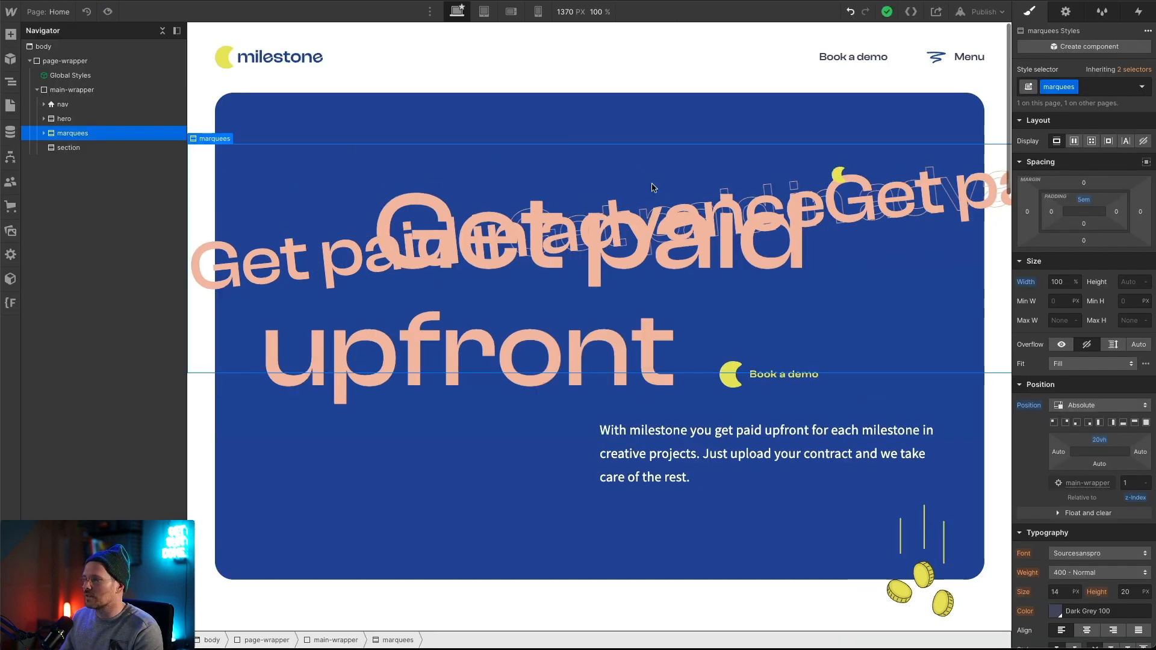
pyautogui.click(1099, 440)
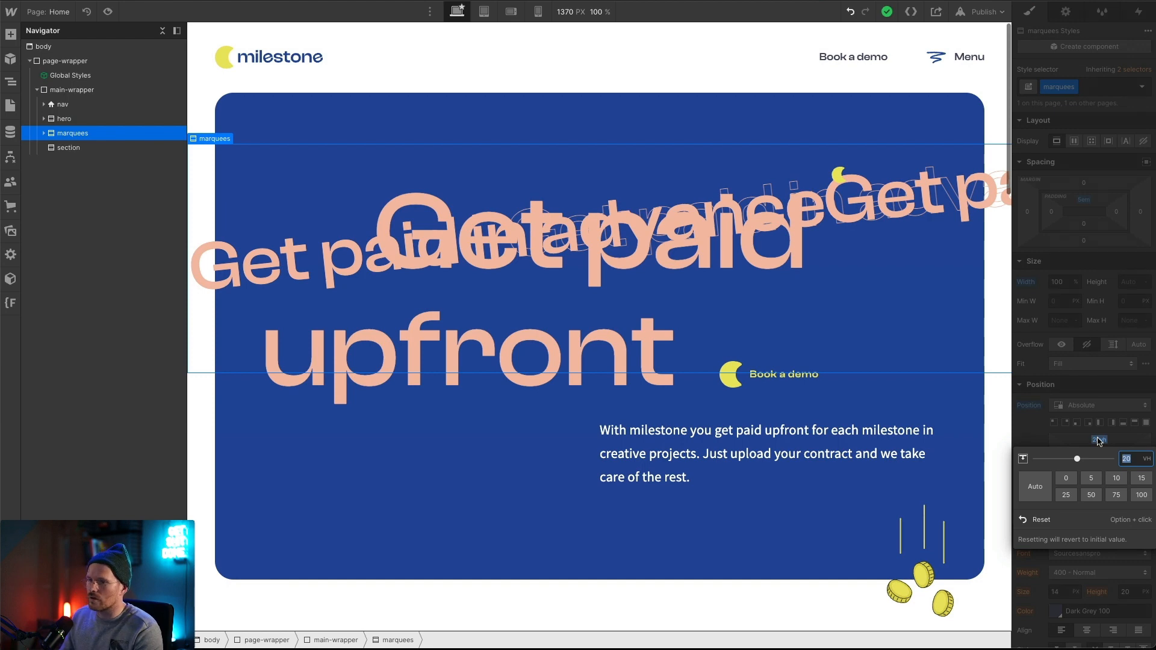
pyautogui.press('Return')
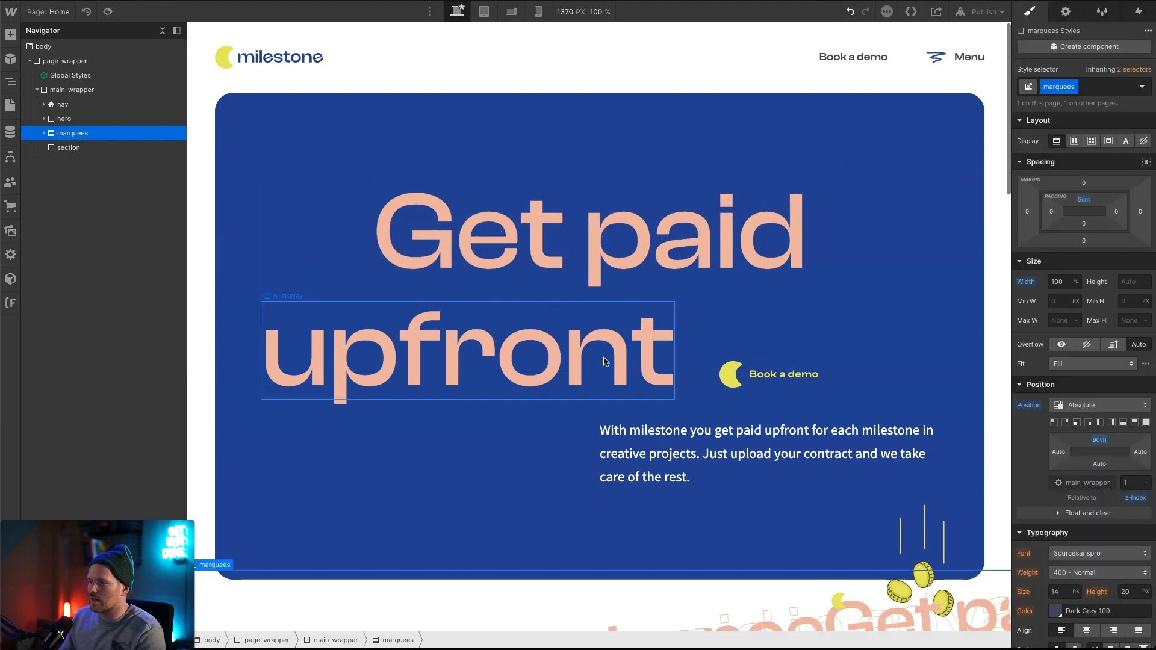
# Examine the marquees section's placement over the hero and its position and typography styles.
pyautogui.scroll(-3, 605, 361)
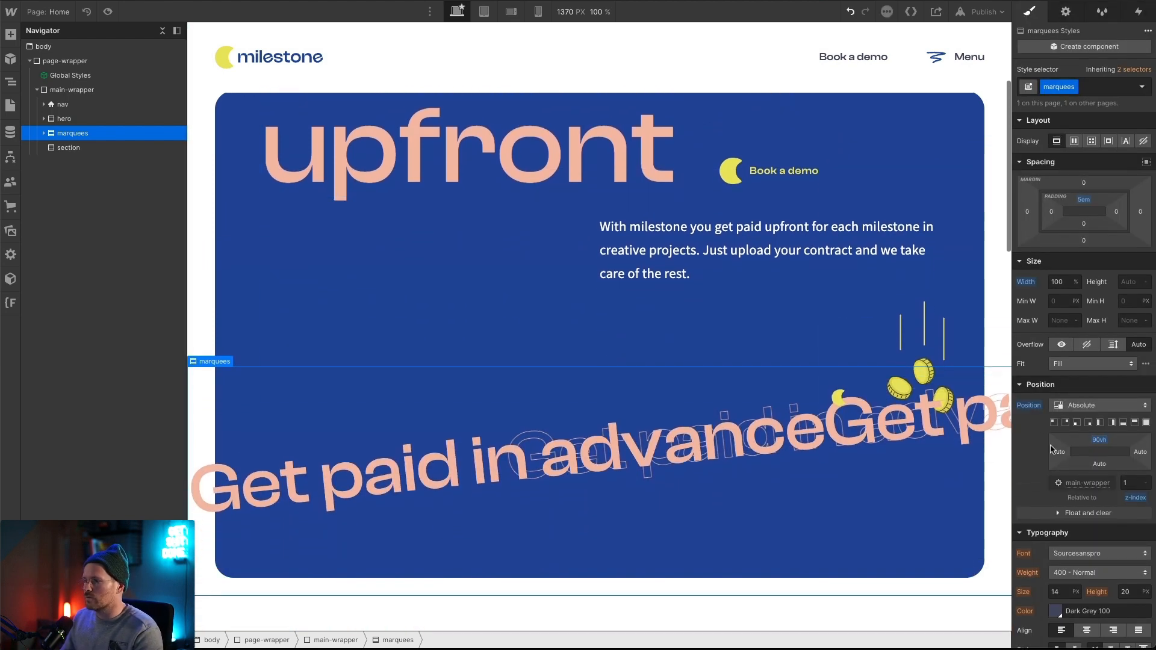
pyautogui.scroll(-1, 627, 302)
pyautogui.scroll(-1, 626, 303)
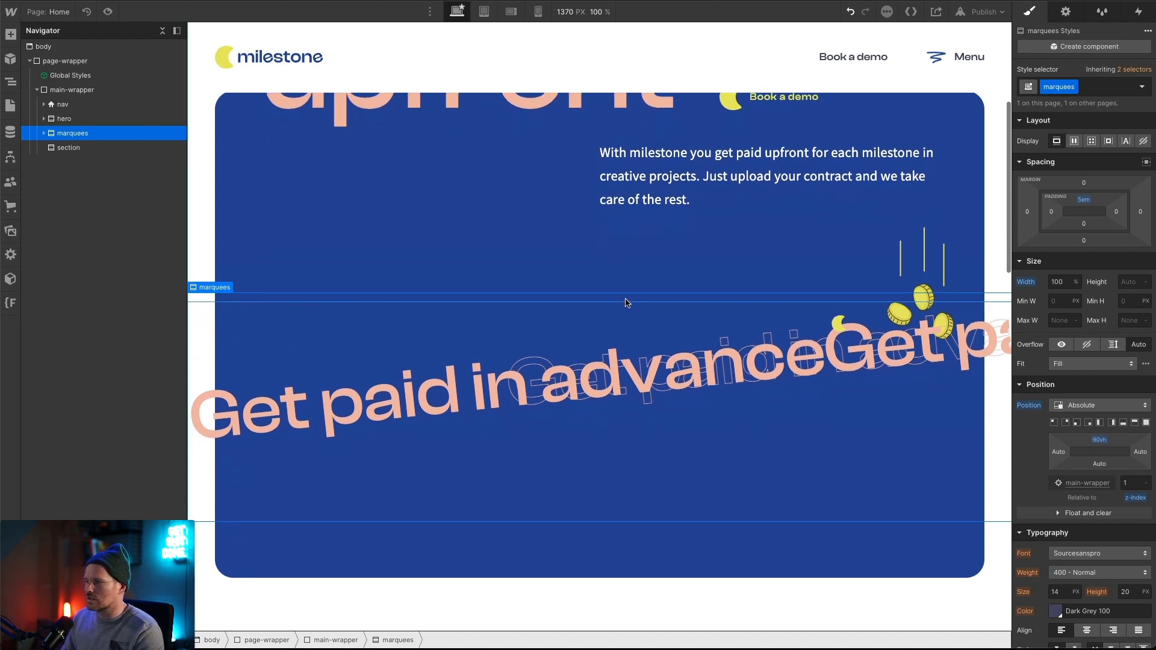
pyautogui.scroll(-2, 626, 302)
pyautogui.scroll(2, 626, 302)
pyautogui.scroll(-1, 1112, 534)
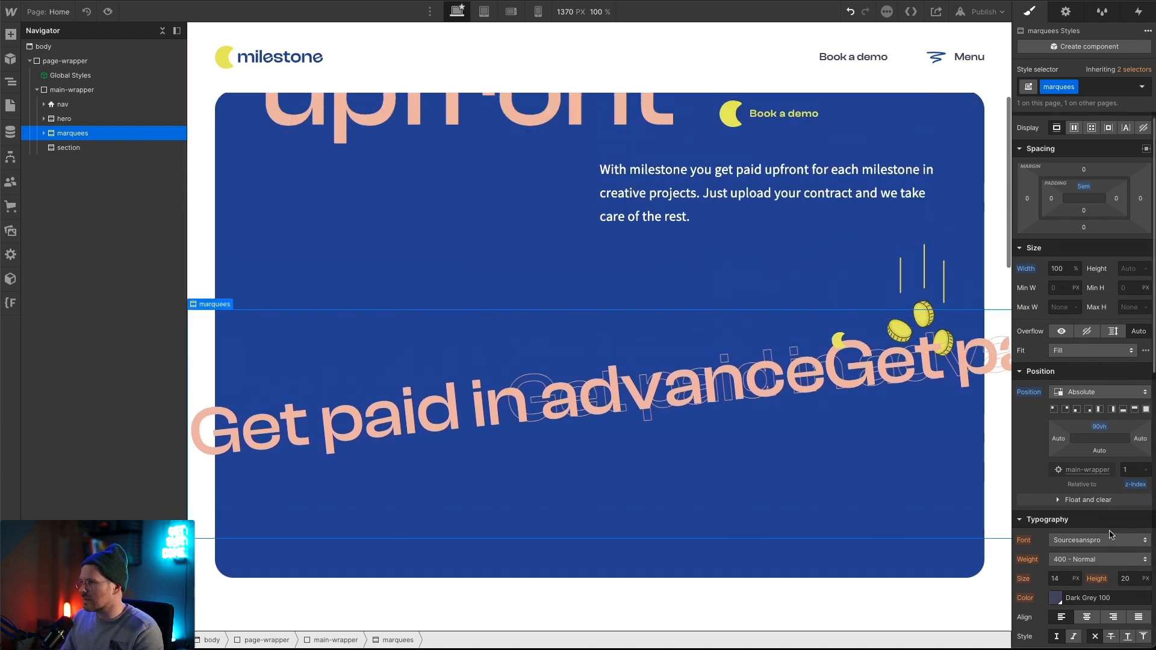
pyautogui.scroll(-5, 1112, 534)
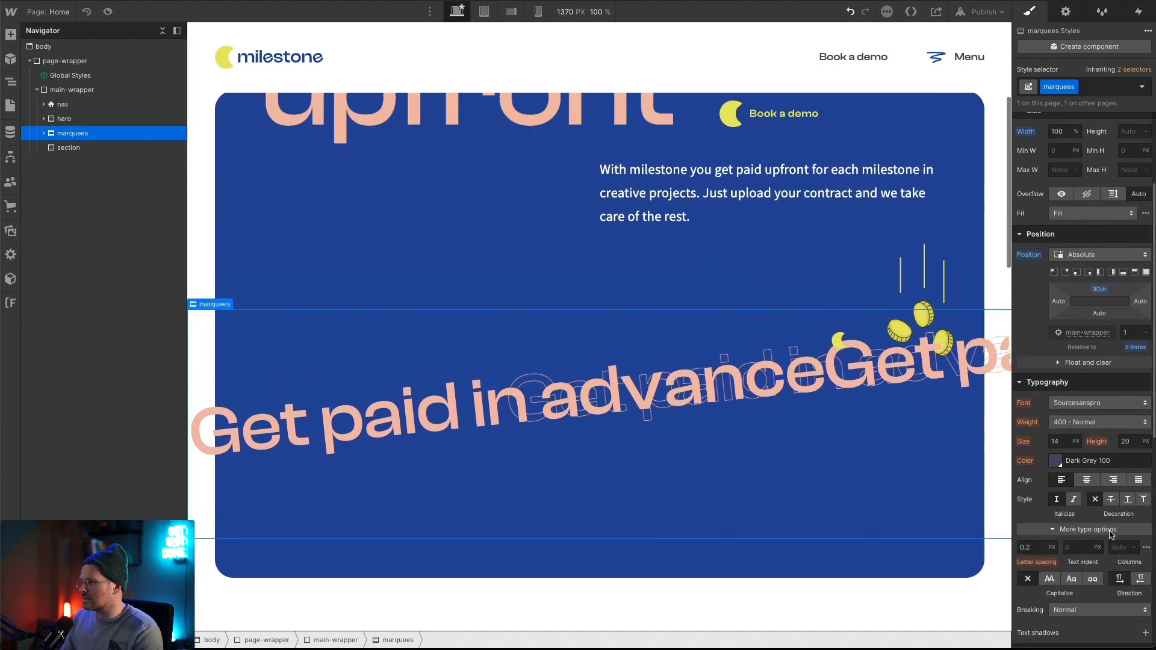
# Expand the marquees section and examine the marquee element's bottom margin, relative position and z-index.
pyautogui.click(58, 148)
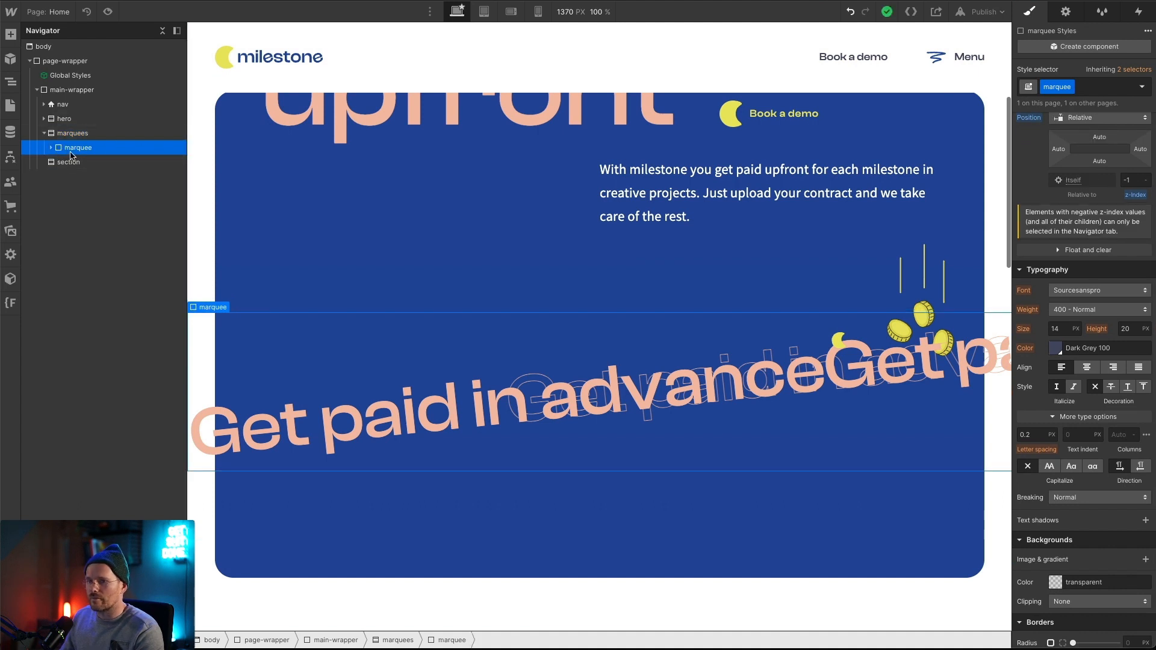
pyautogui.scroll(5, 1048, 260)
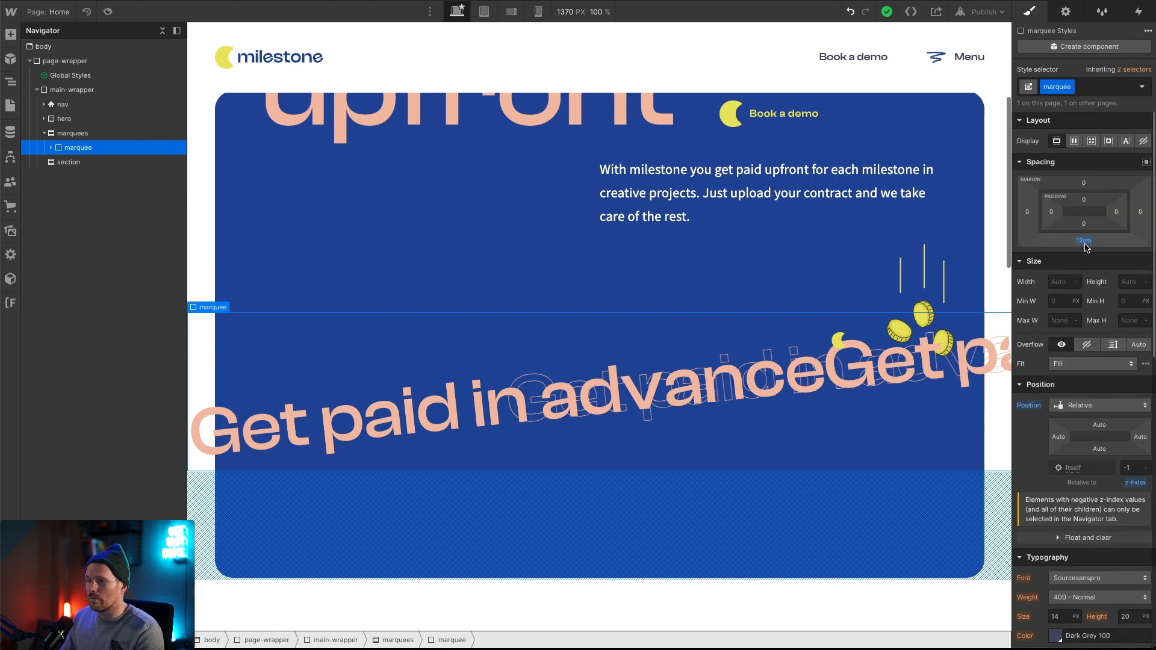
pyautogui.scroll(-4, 758, 341)
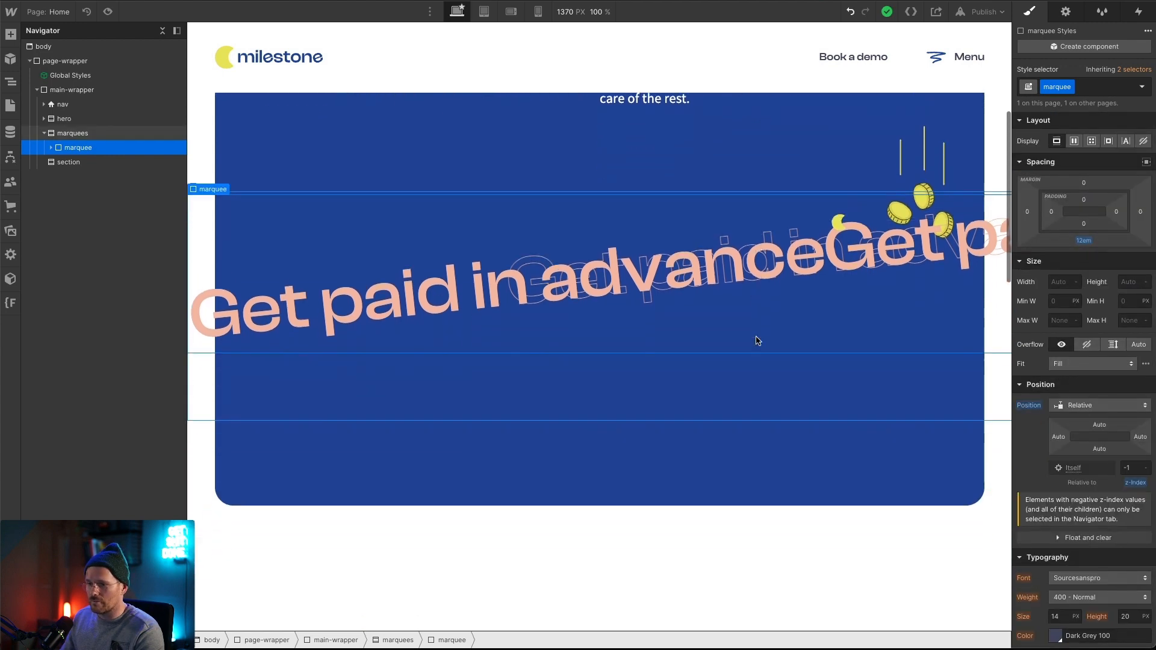
pyautogui.scroll(2, 758, 341)
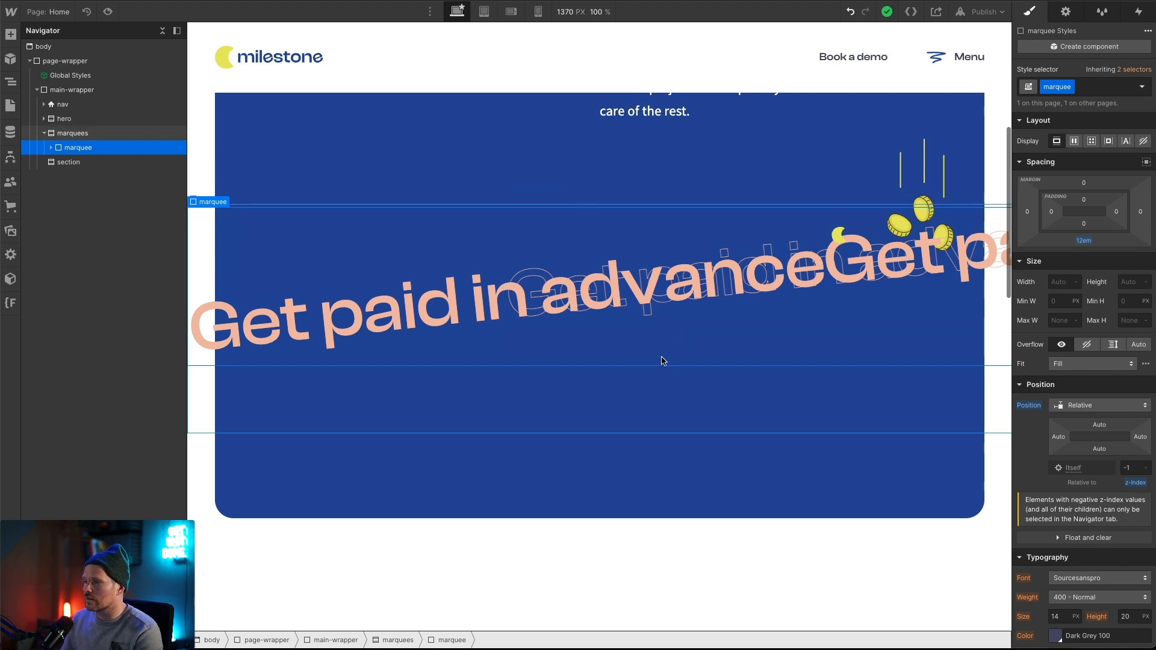
pyautogui.scroll(-2, 1053, 355)
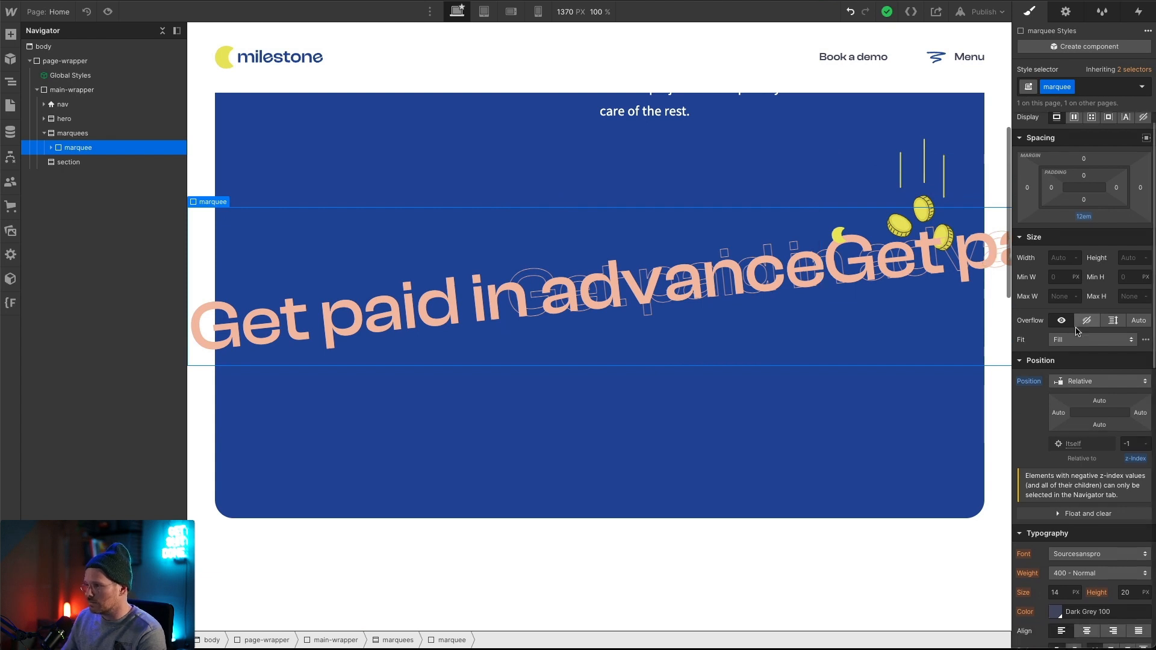
pyautogui.scroll(-1, 1105, 371)
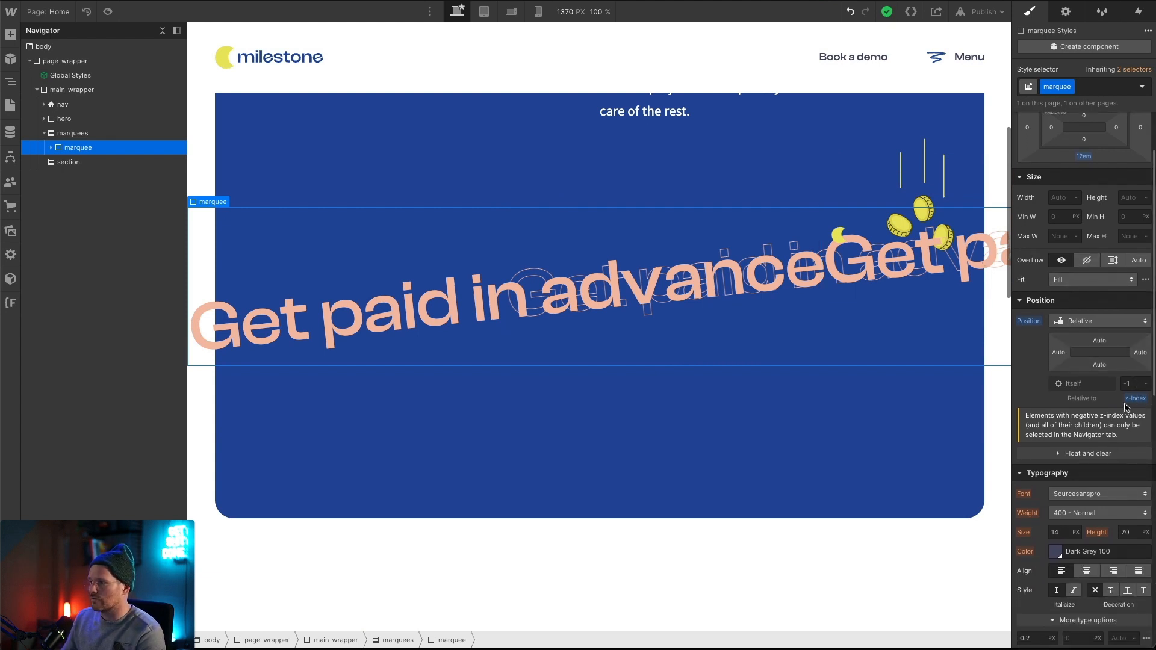
pyautogui.scroll(-1, 1076, 434)
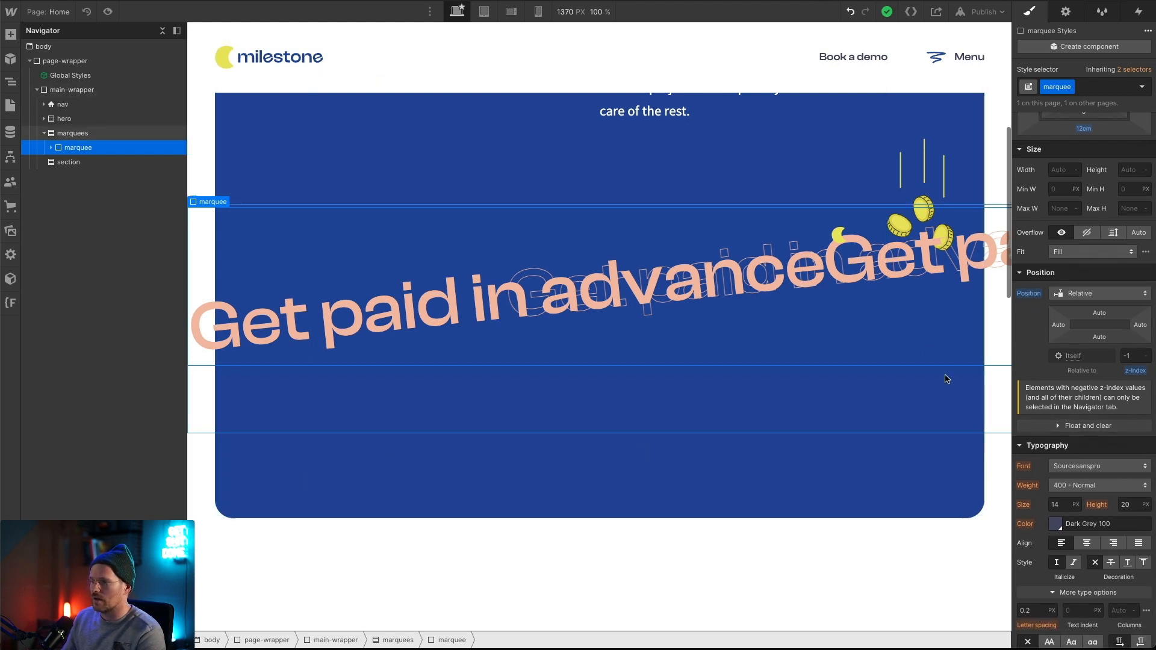
# Try a Z rotation of 0 degrees on the marquee element and set it back to -6 degrees.
pyautogui.scroll(-8, 1122, 431)
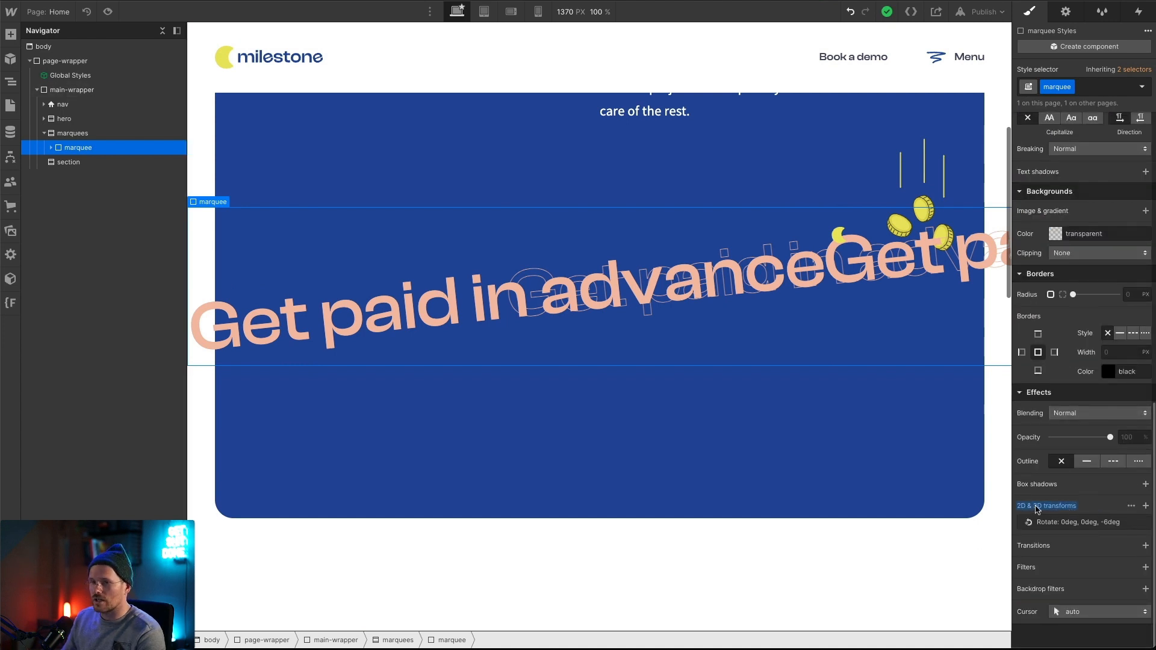
pyautogui.click(1069, 523)
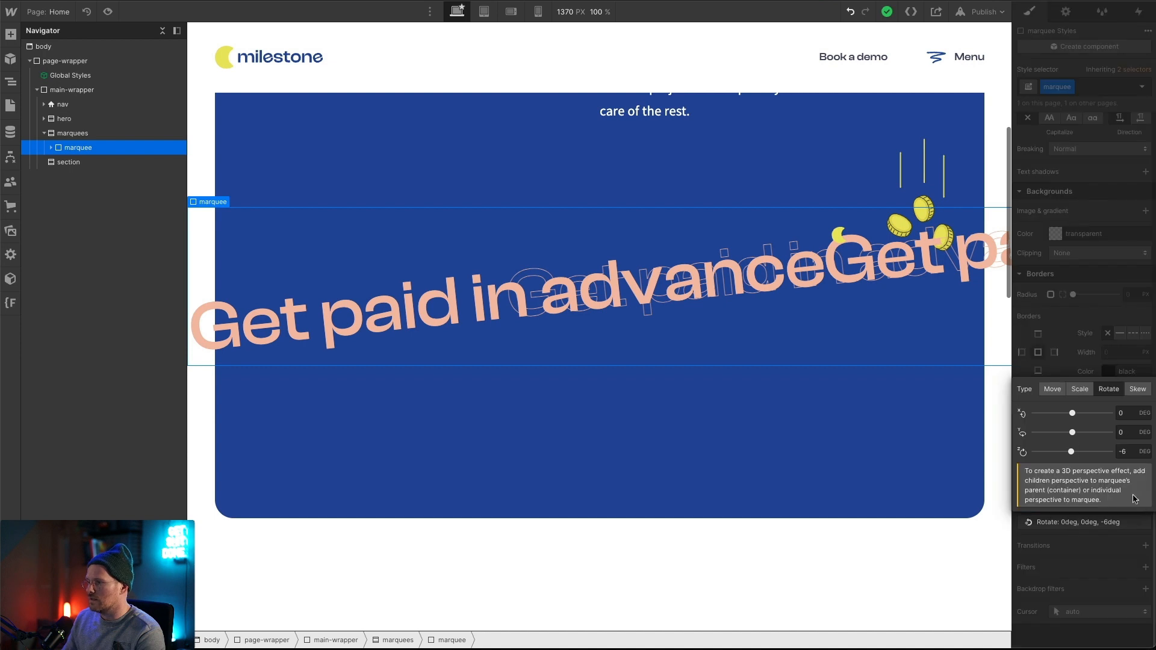
pyautogui.doubleClick(1132, 456)
pyautogui.write('0')
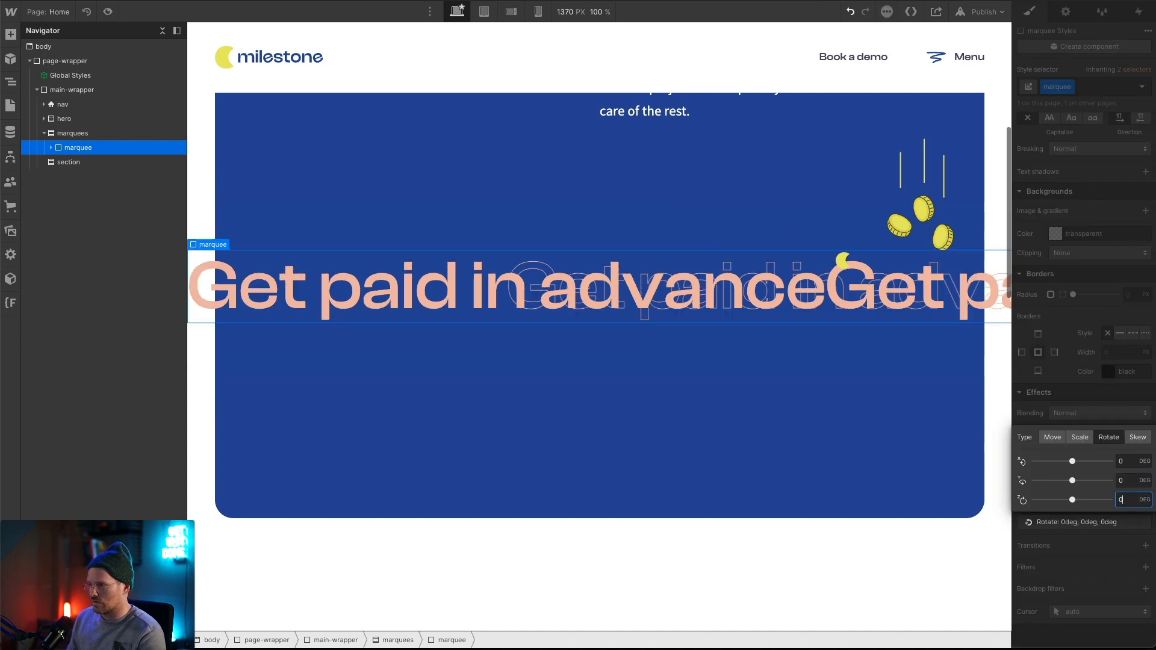
pyautogui.write('-6')
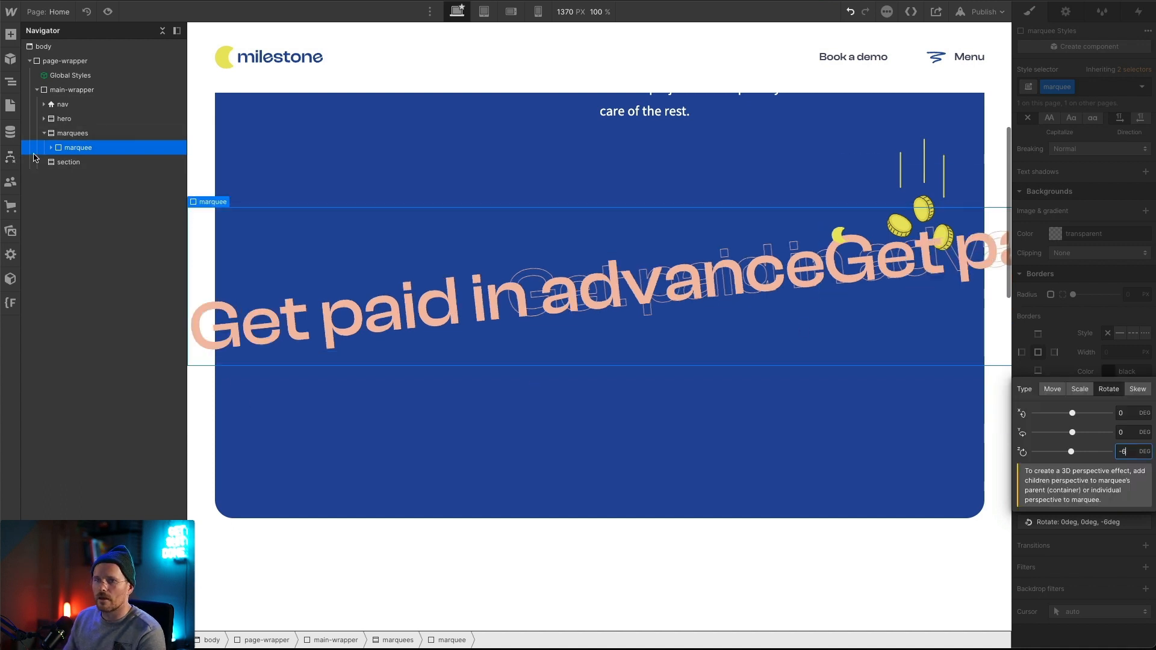
# Expand the marquee element and examine the layout, size, overflow and position styles of marquee_wrap.
pyautogui.click(53, 149)
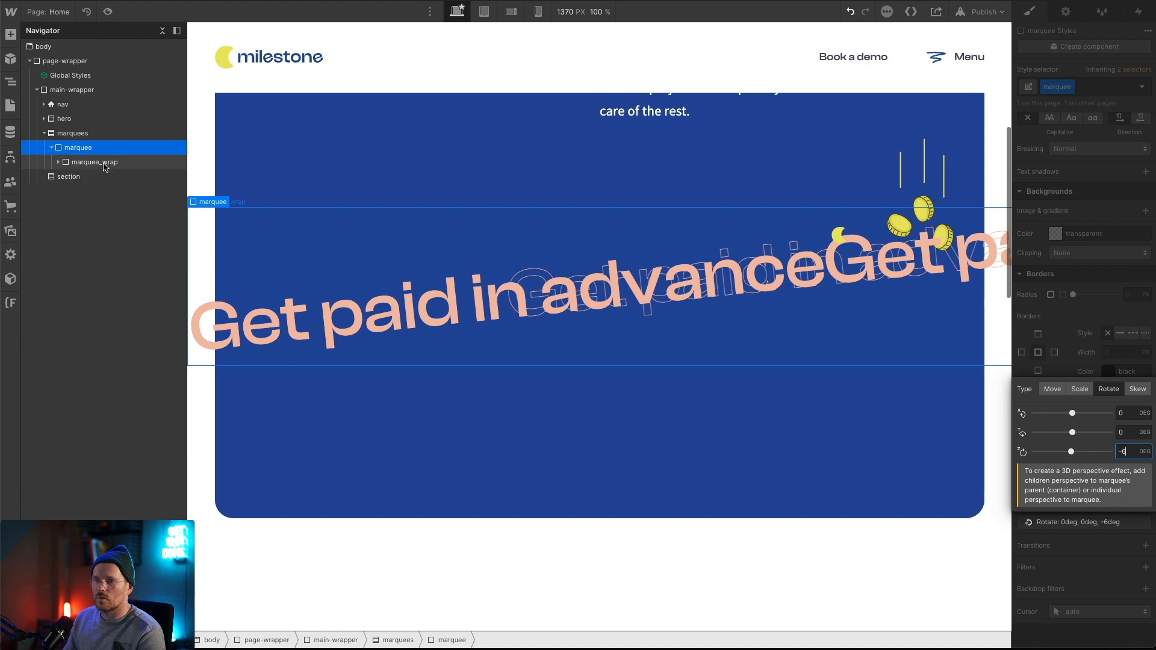
pyautogui.click(74, 163)
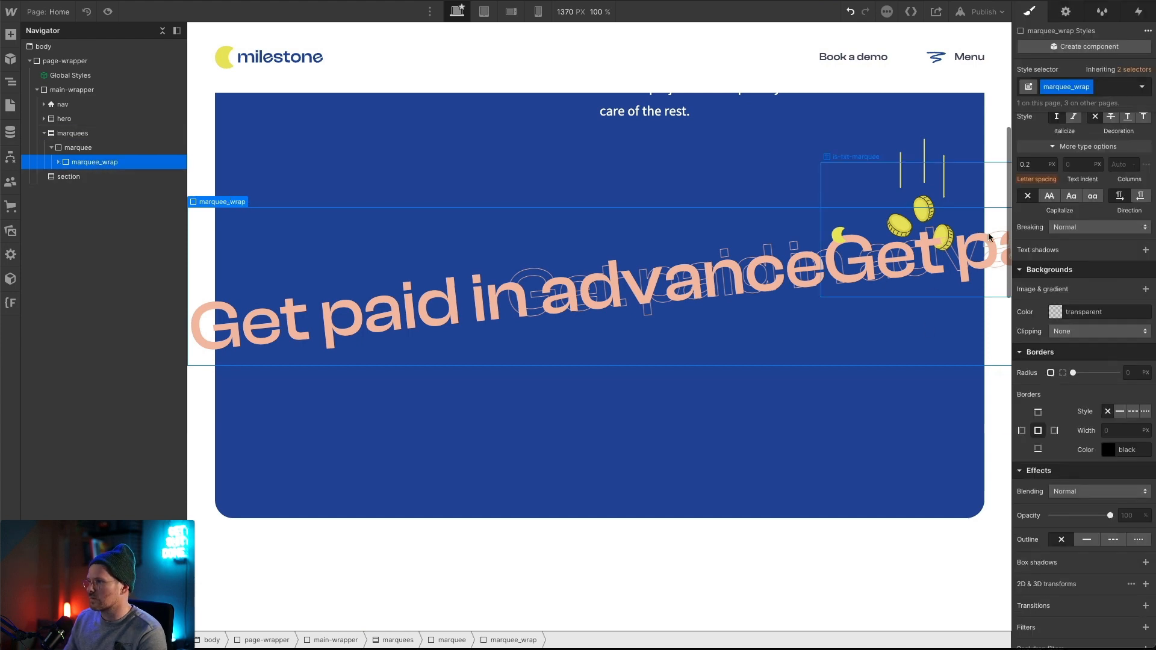
pyautogui.scroll(10, 1089, 249)
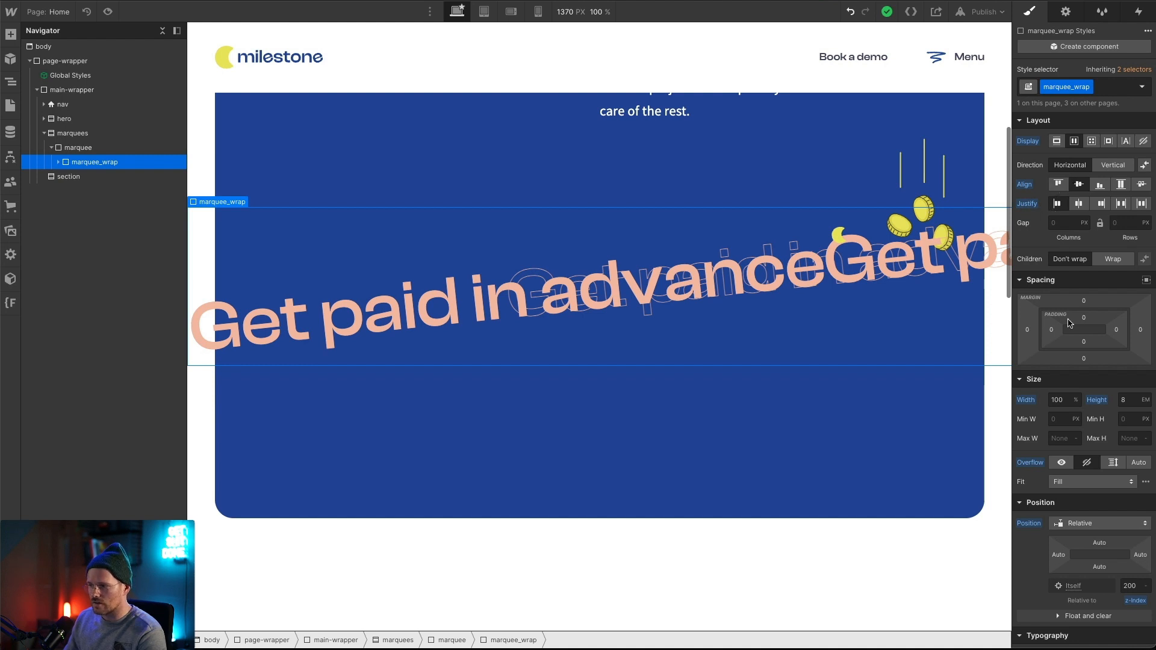
# Check the height of marquee_wrap, try visible overflow on it and set the overflow back to hidden.
pyautogui.click(1115, 400)
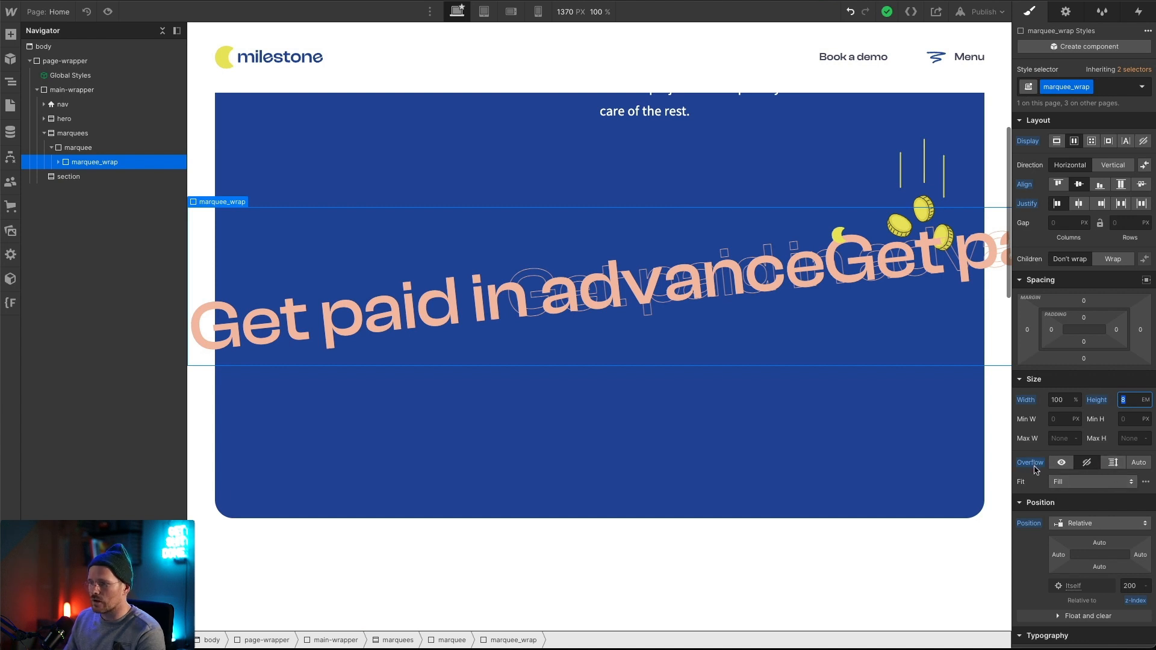
pyautogui.press('Return')
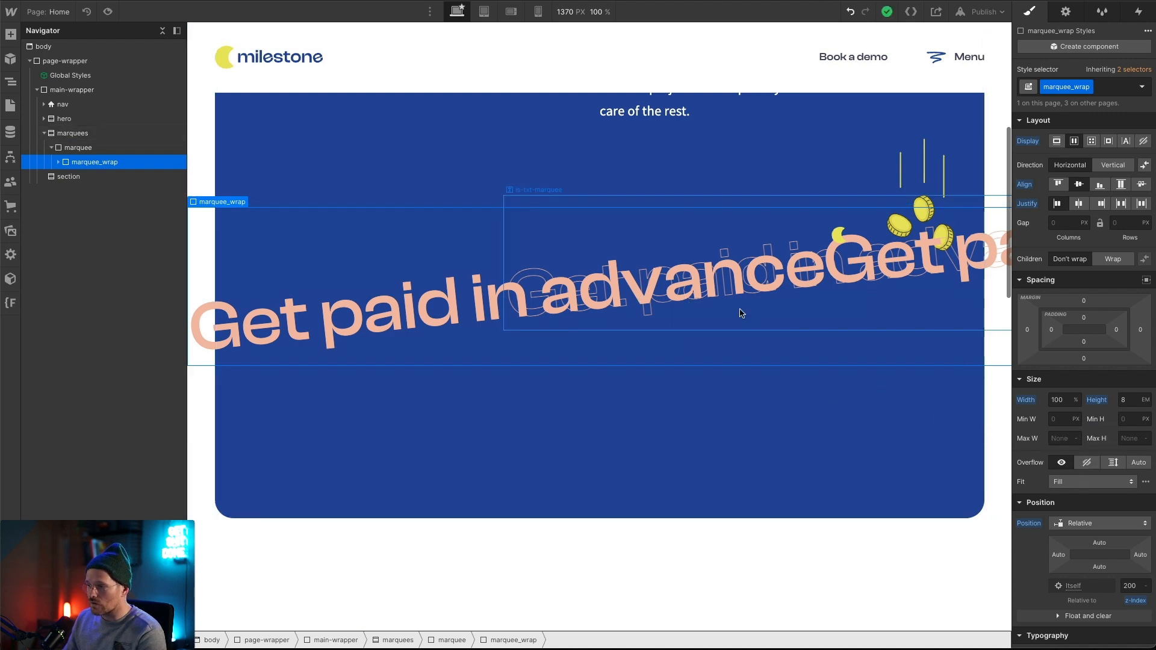
pyautogui.click(1085, 462)
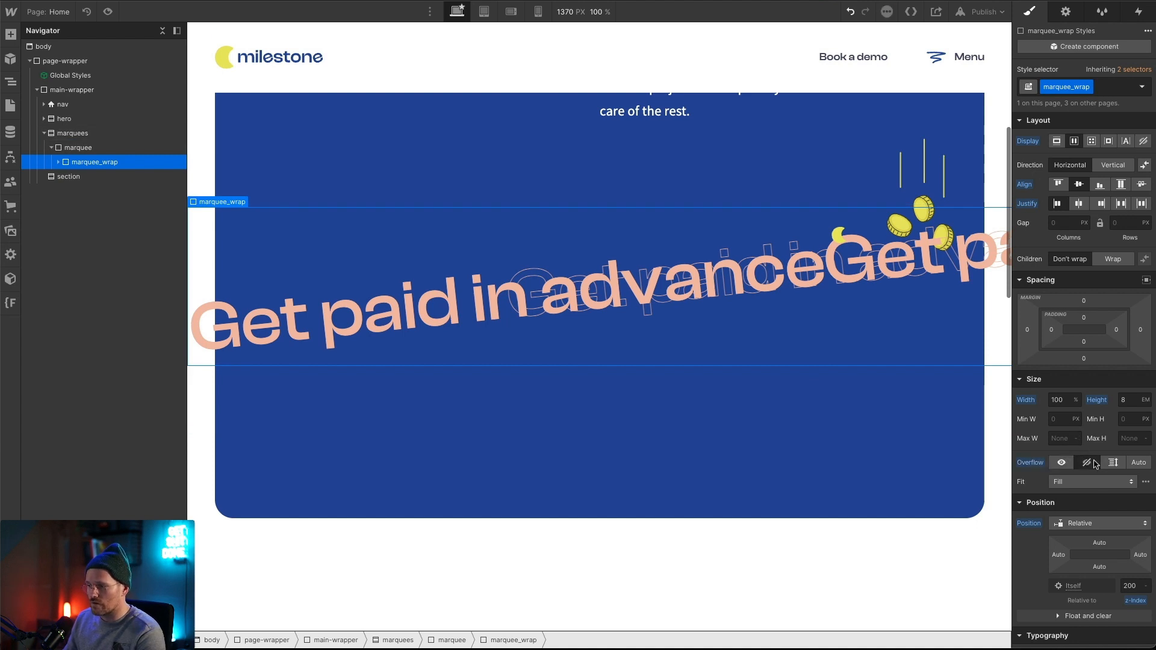
pyautogui.scroll(-1, 1062, 527)
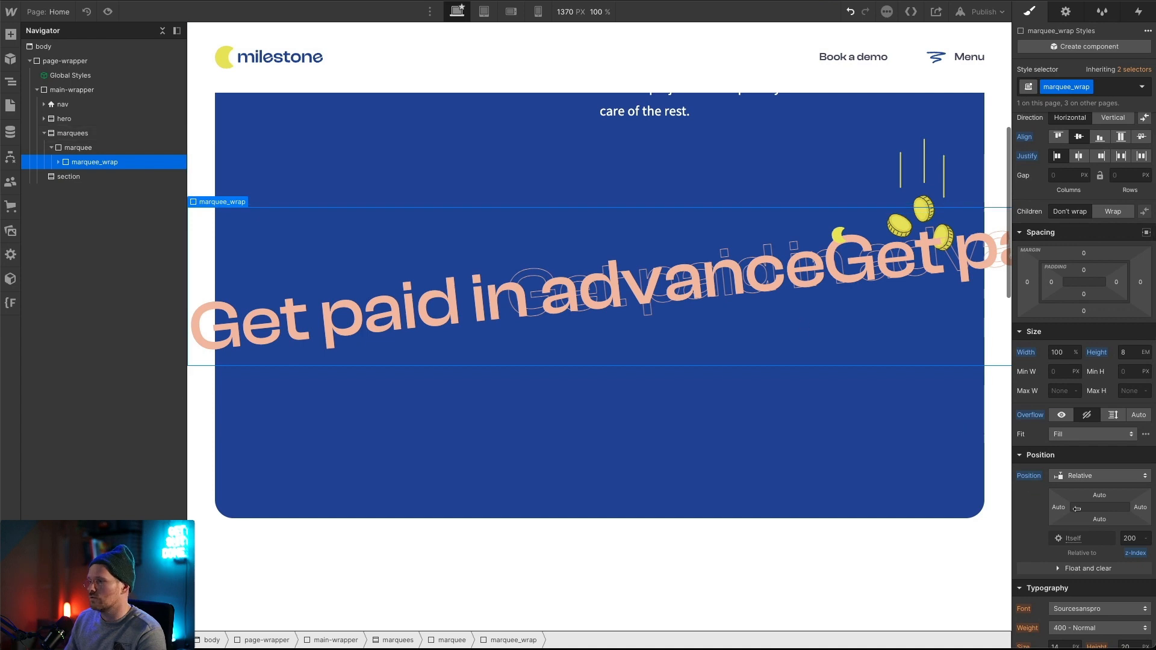
pyautogui.scroll(1, 1117, 436)
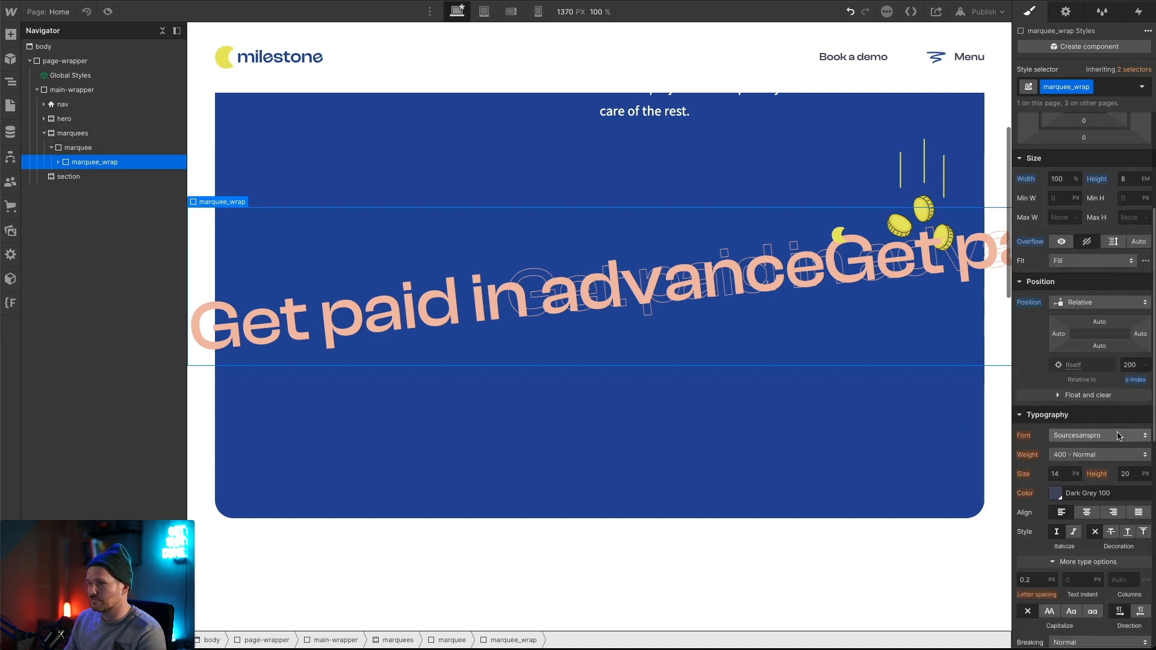
# Expand marquee_wrap and examine its marquee_css embed and the layout styles of marquee_row01.
pyautogui.click(77, 147)
pyautogui.click(58, 162)
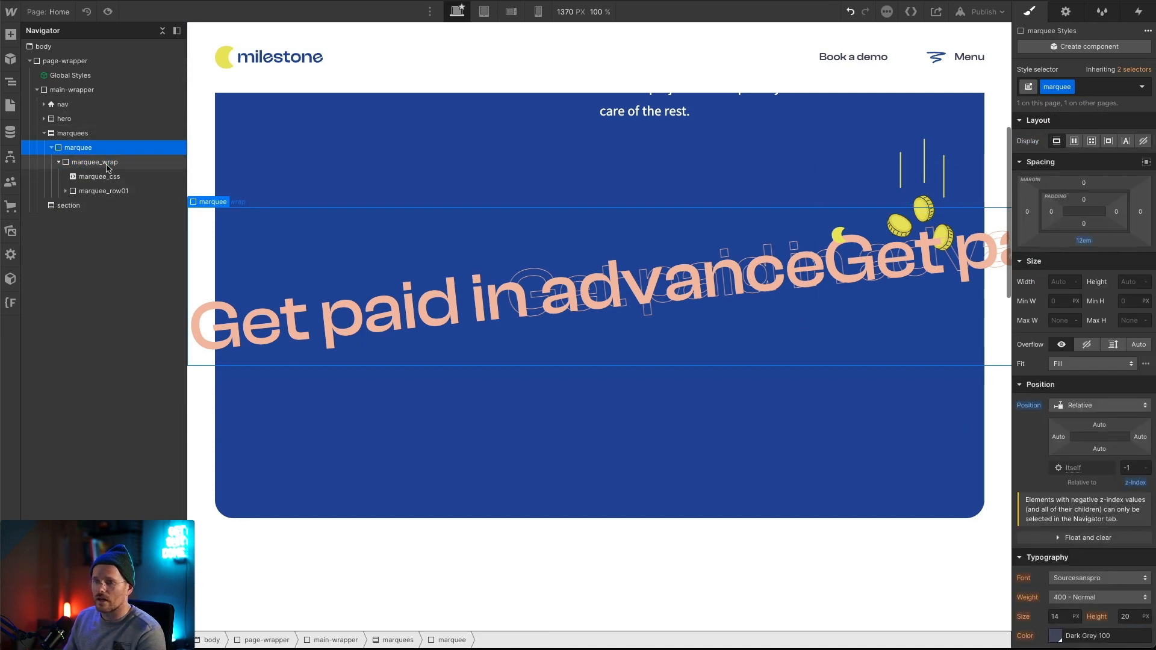
pyautogui.click(92, 192)
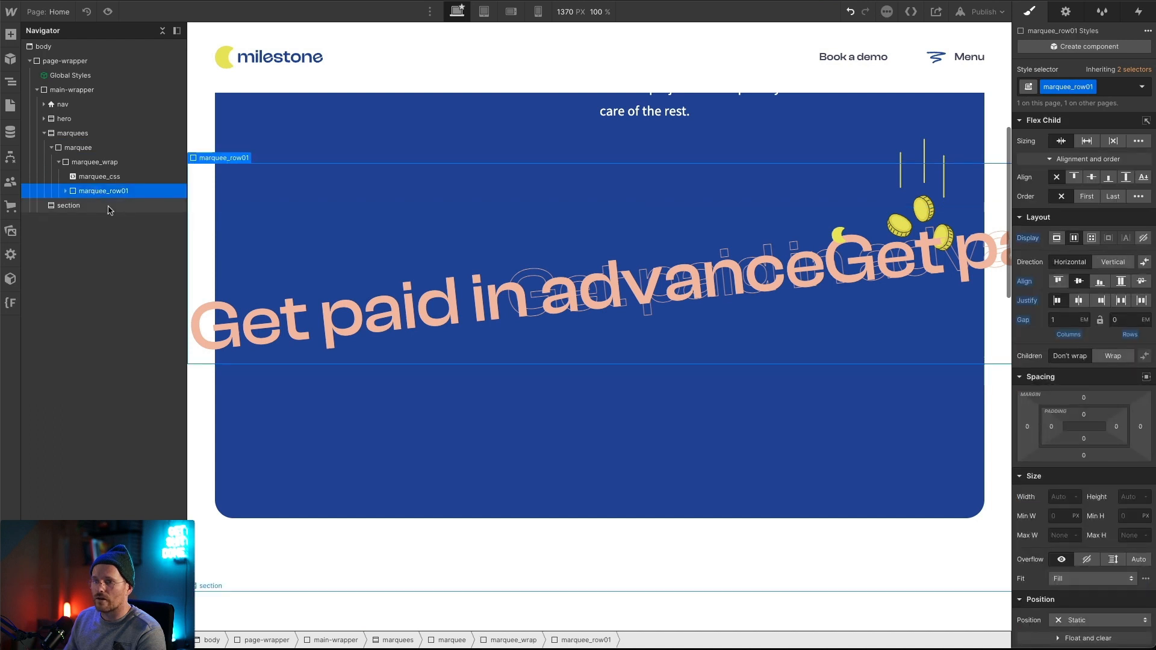
pyautogui.click(86, 180)
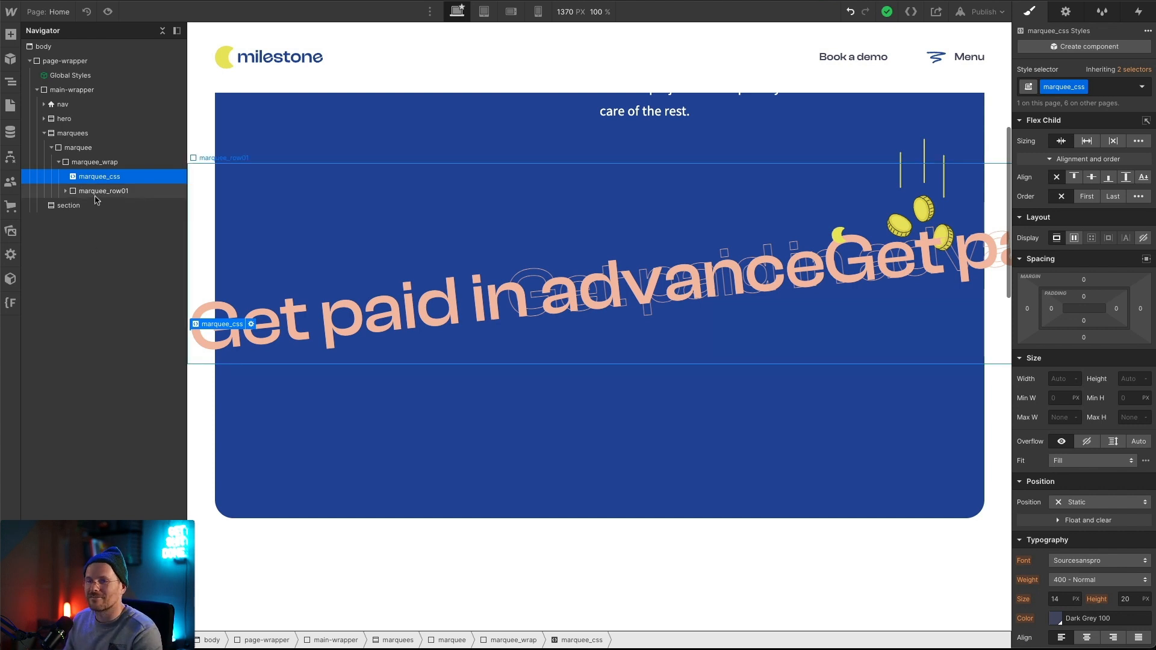
pyautogui.click(96, 194)
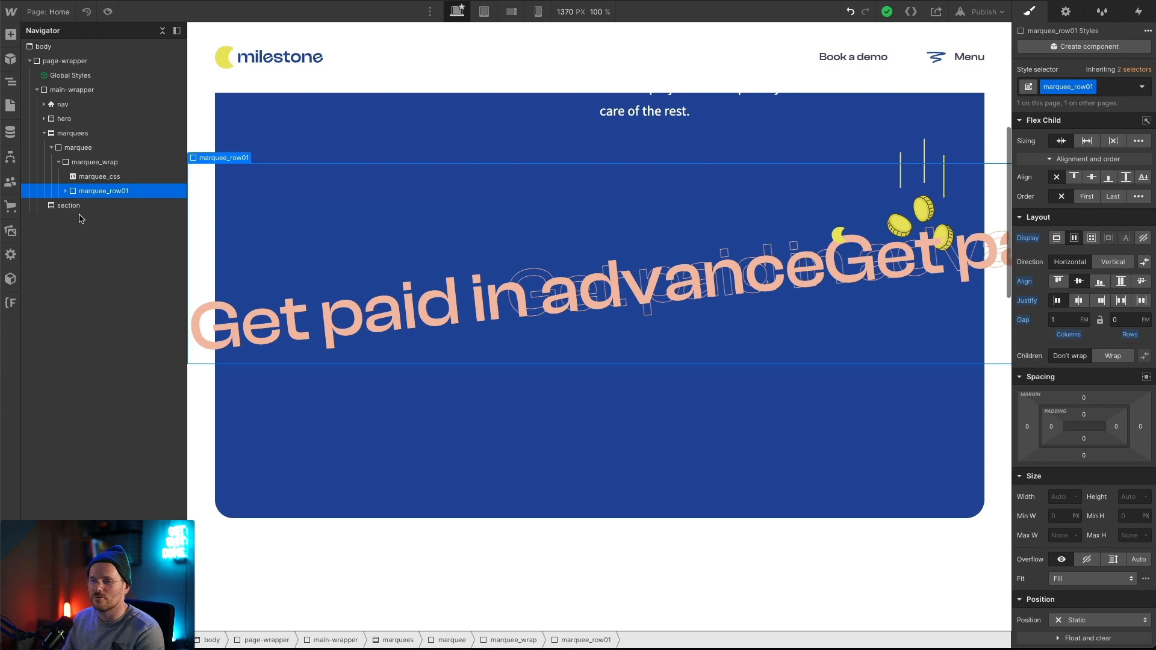
# Expand marquee_row01 and its first marquee_item, and examine the styles of the solid text, the icon and the outlined text.
pyautogui.click(66, 190)
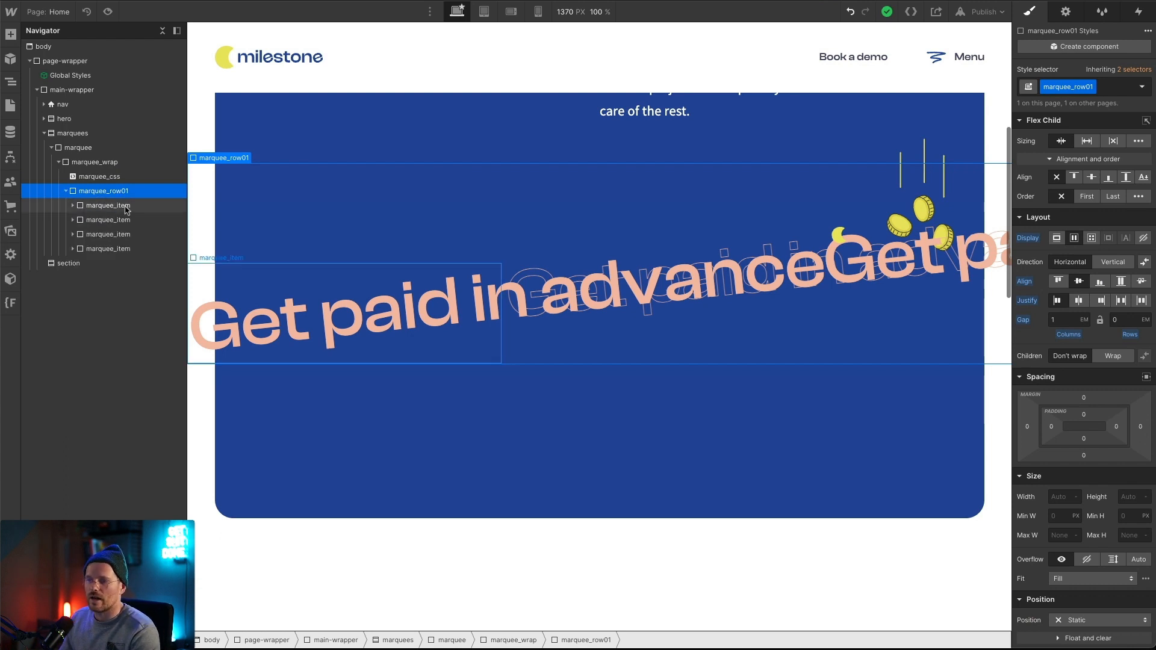
pyautogui.click(73, 206)
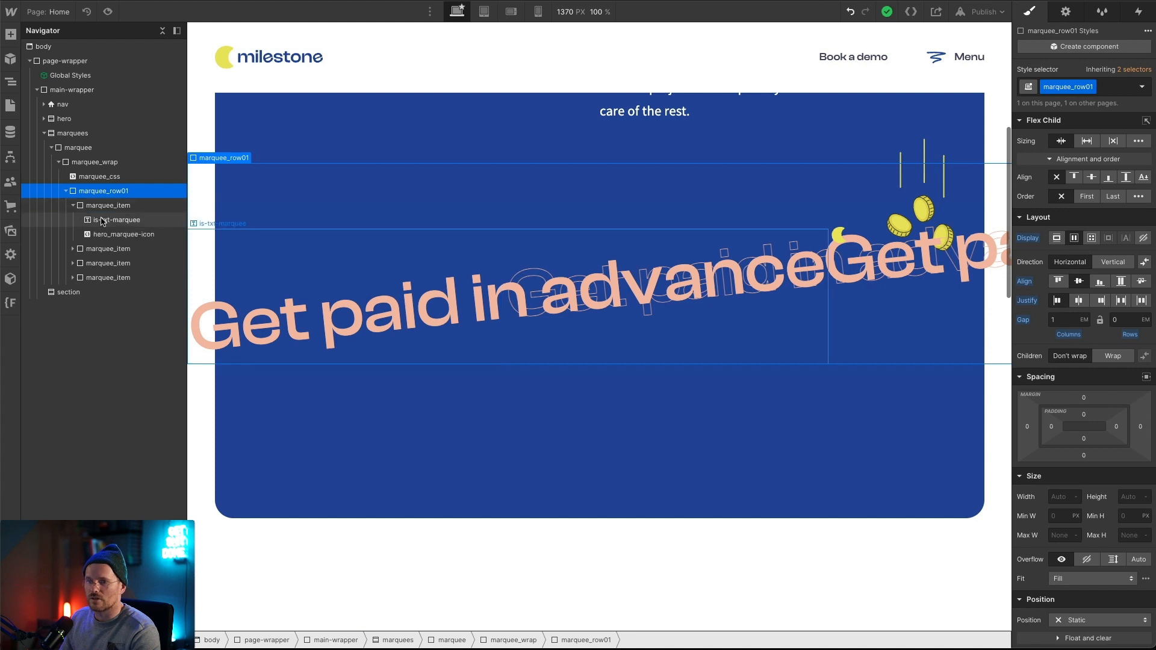
pyautogui.click(102, 221)
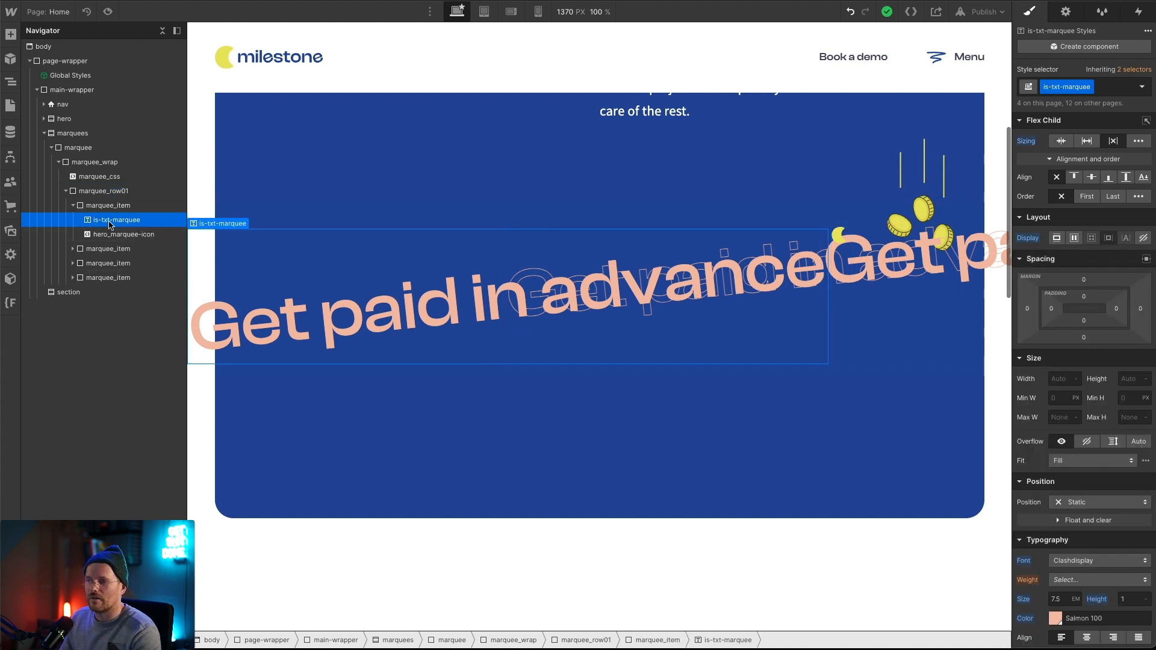
pyautogui.click(144, 236)
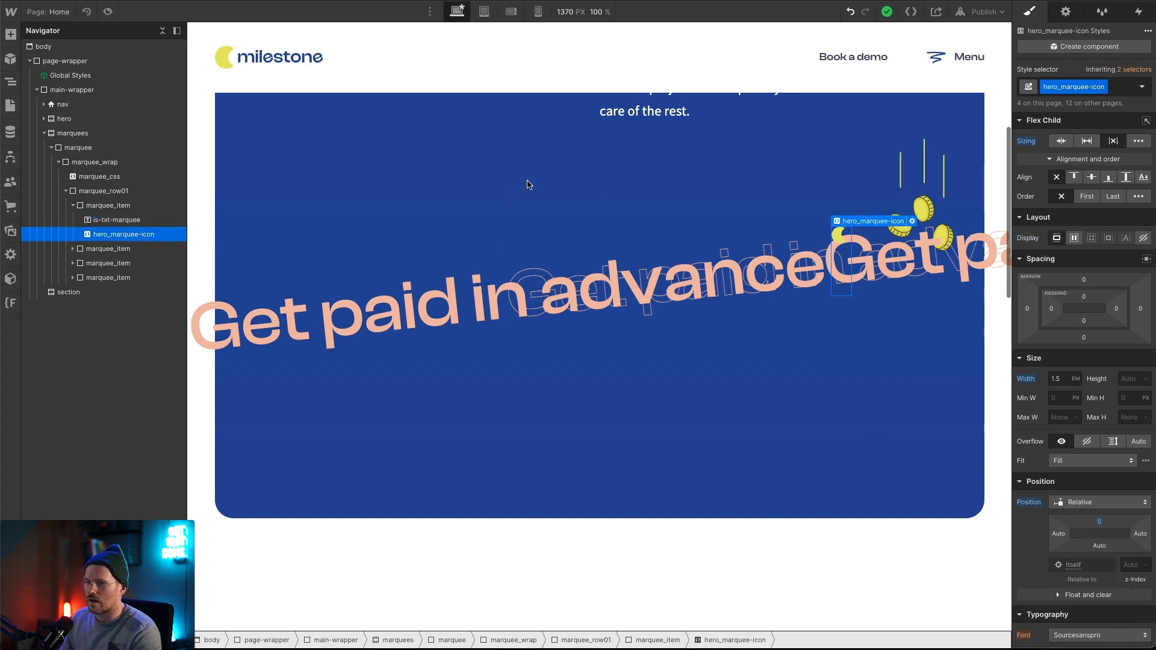
pyautogui.click(679, 296)
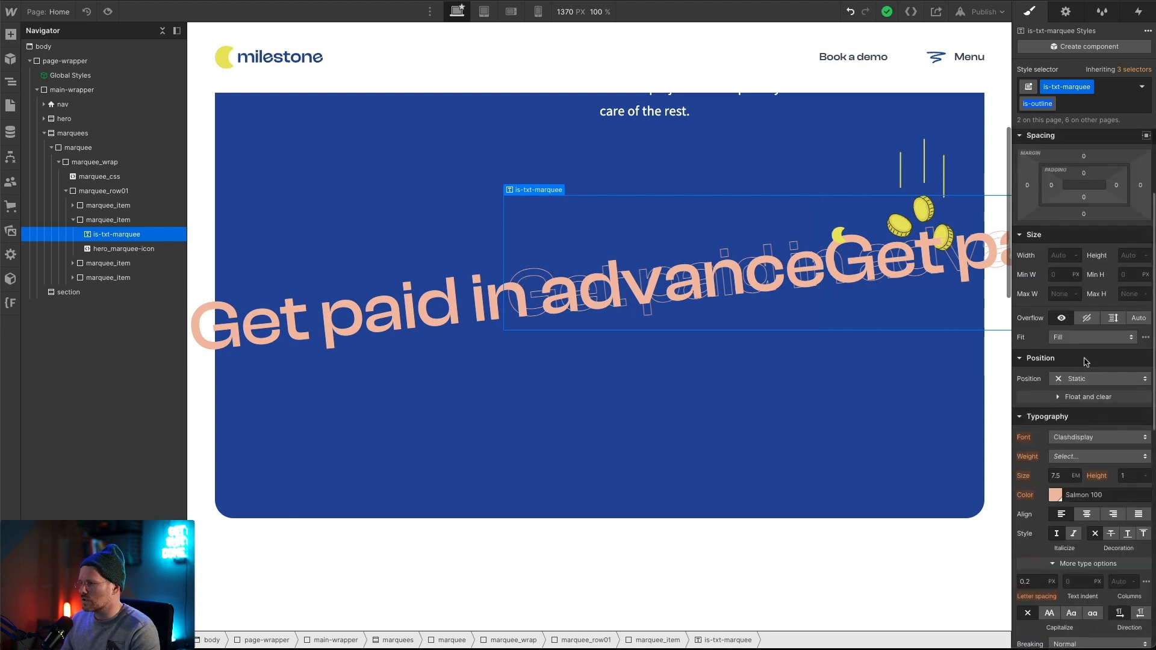
pyautogui.scroll(-8, 1087, 361)
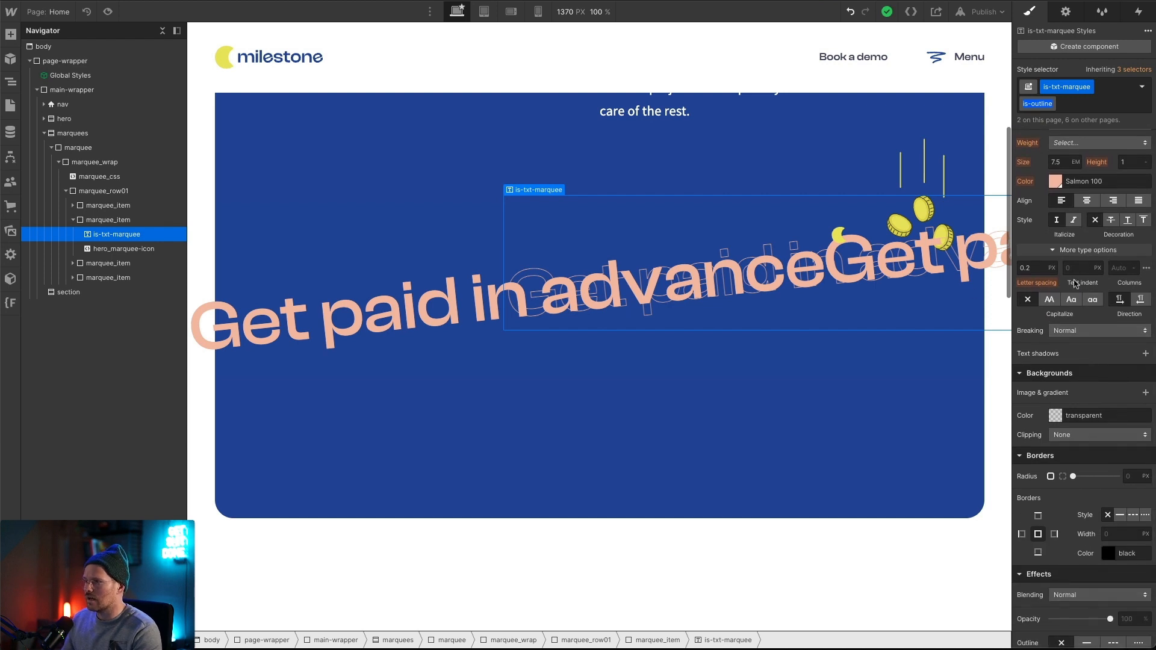
# Open the Global Styles component's embed code, examine the .is-outline rule's background-clip and text-stroke declarations, and return to the Home page.
pyautogui.click(77, 74)
pyautogui.doubleClick(77, 74)
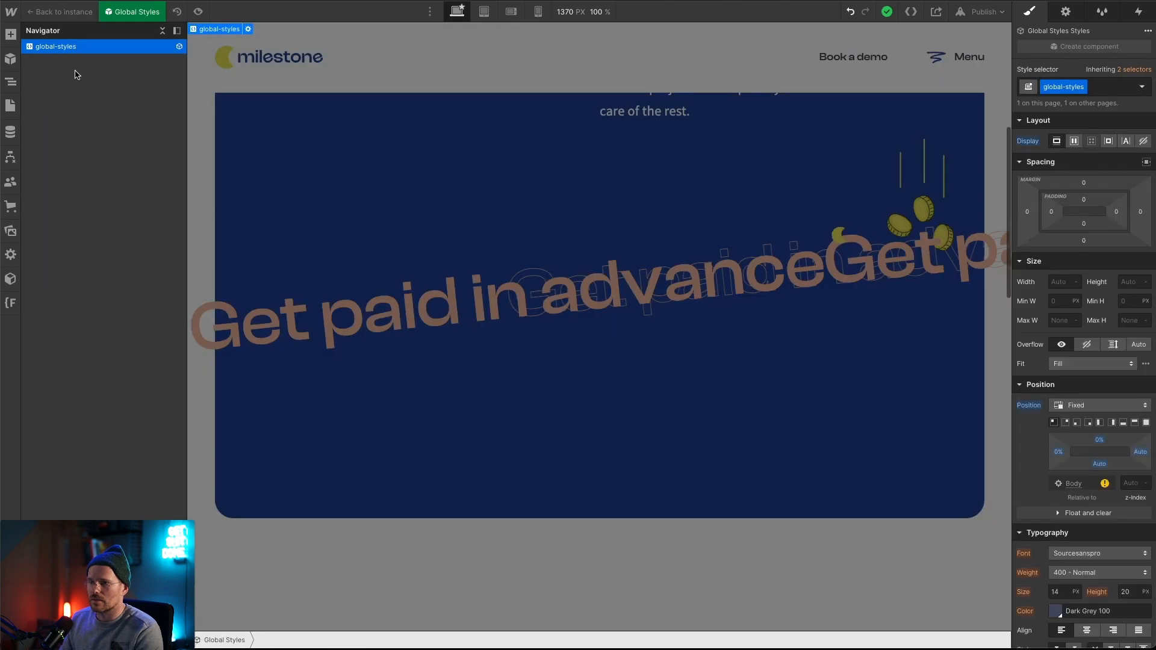
pyautogui.press('Return')
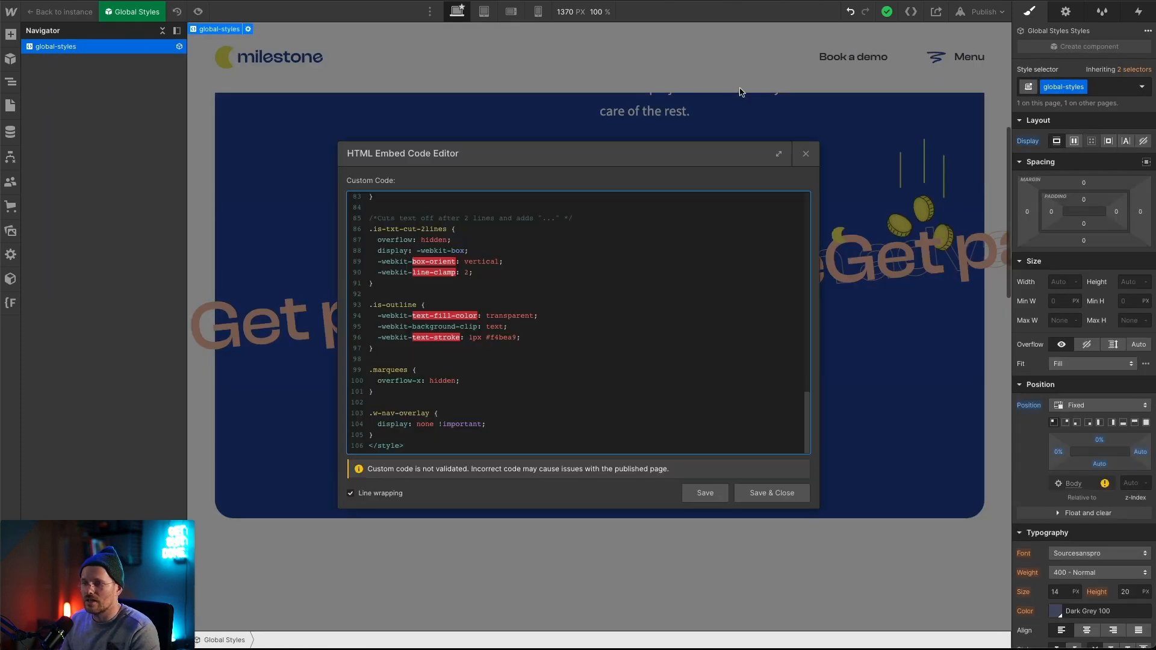
pyautogui.moveTo(374, 307); pyautogui.dragTo(398, 306)
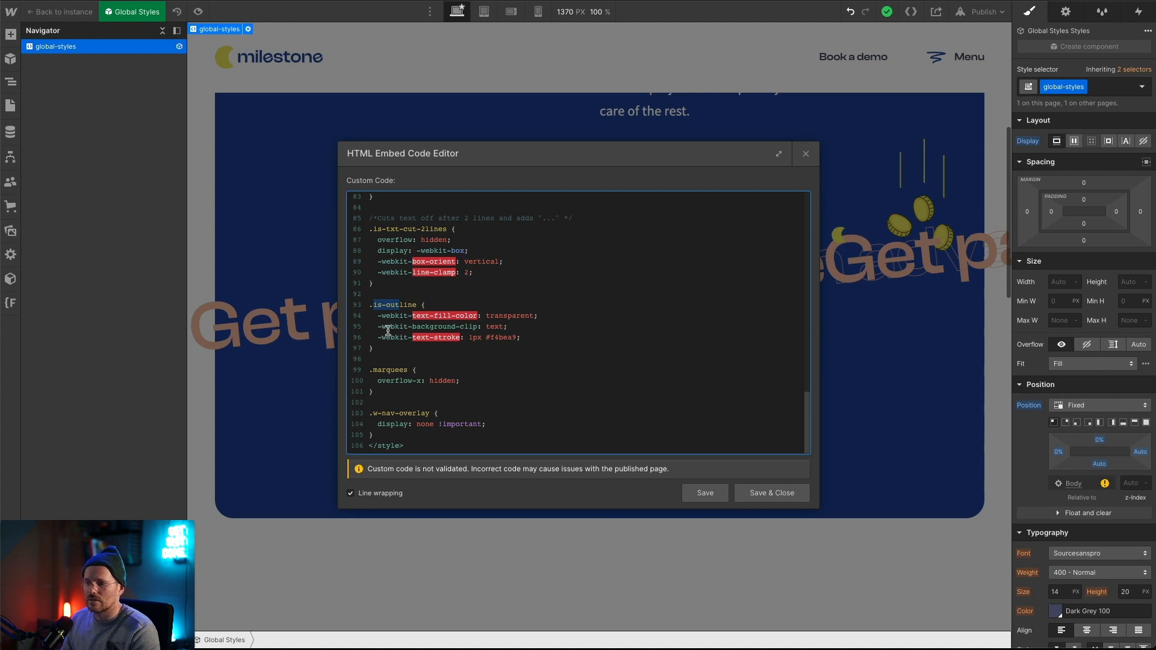
pyautogui.moveTo(378, 327); pyautogui.dragTo(448, 327)
pyautogui.click(500, 328)
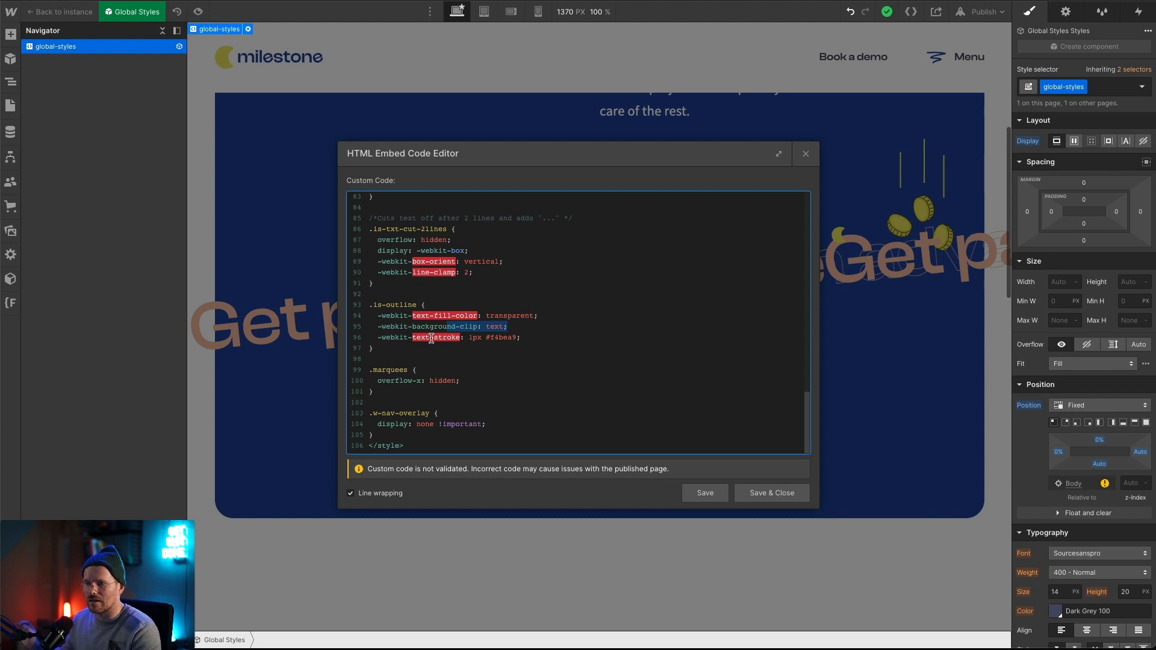
pyautogui.click(468, 336)
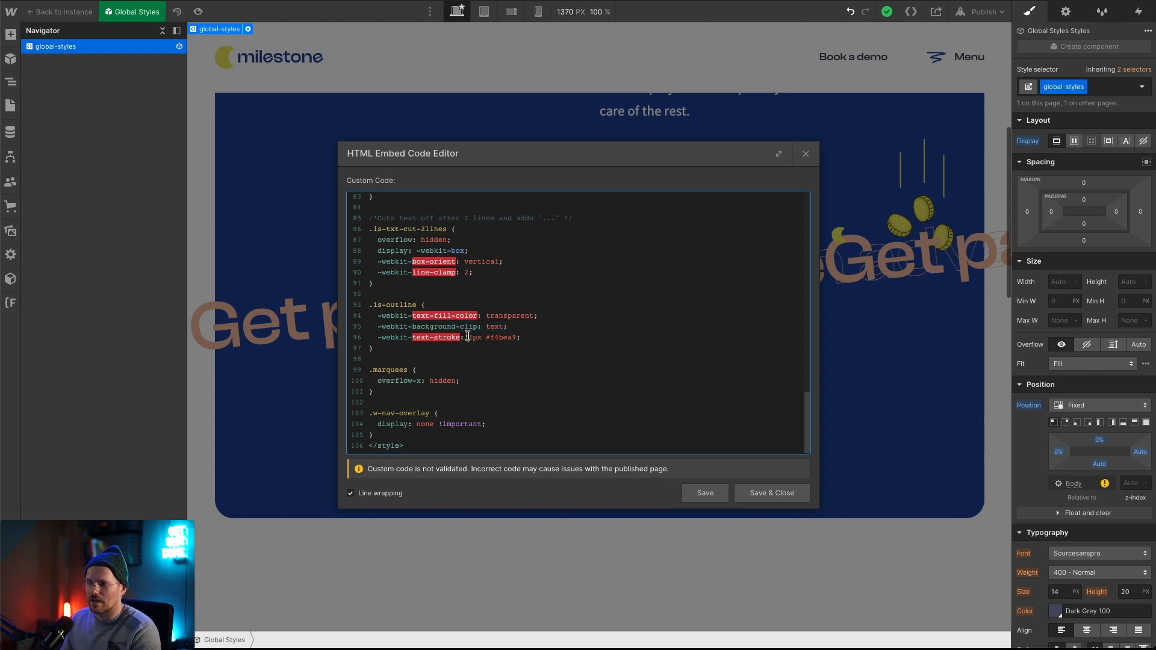
pyautogui.moveTo(487, 336); pyautogui.dragTo(516, 339)
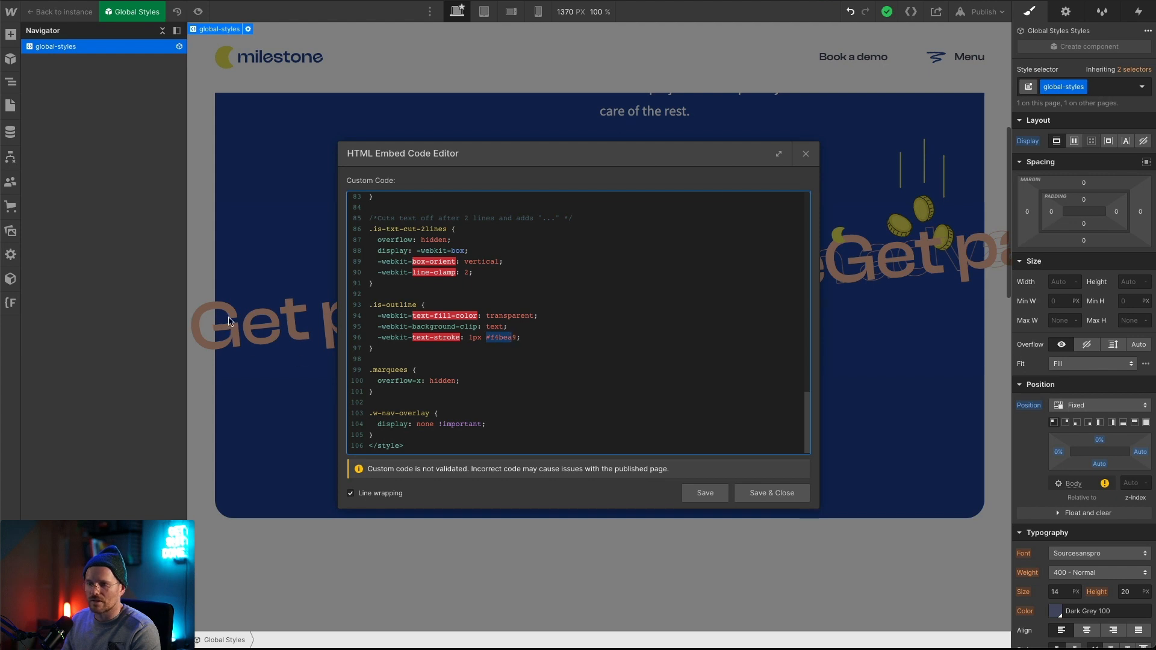
pyautogui.click(747, 493)
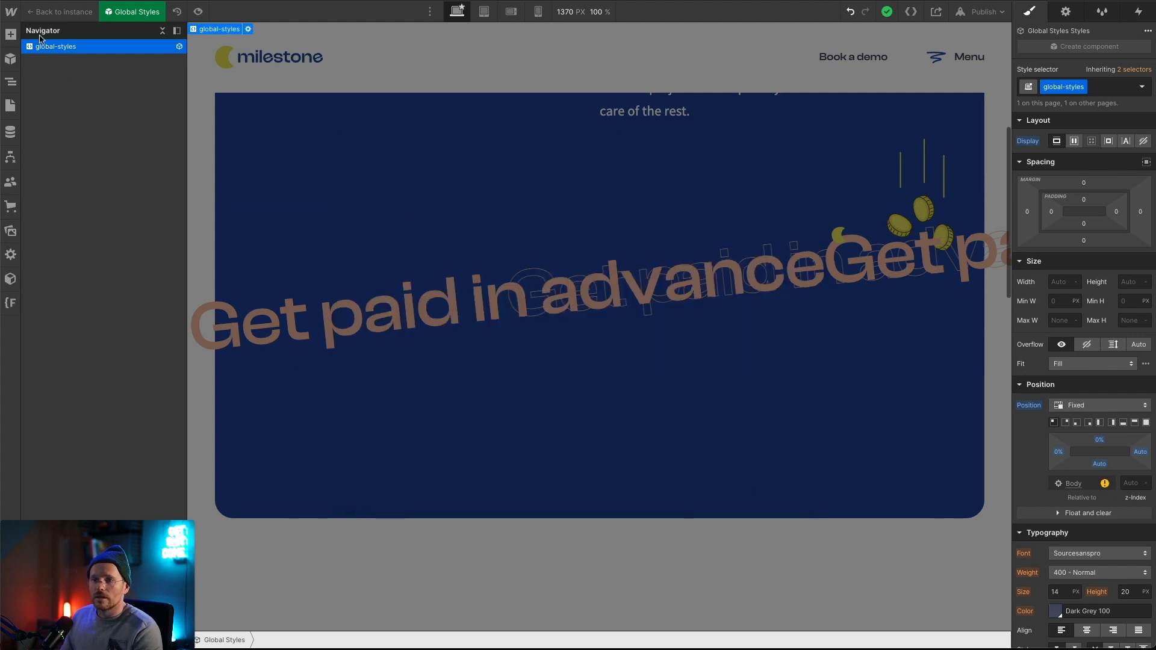
pyautogui.click(48, 11)
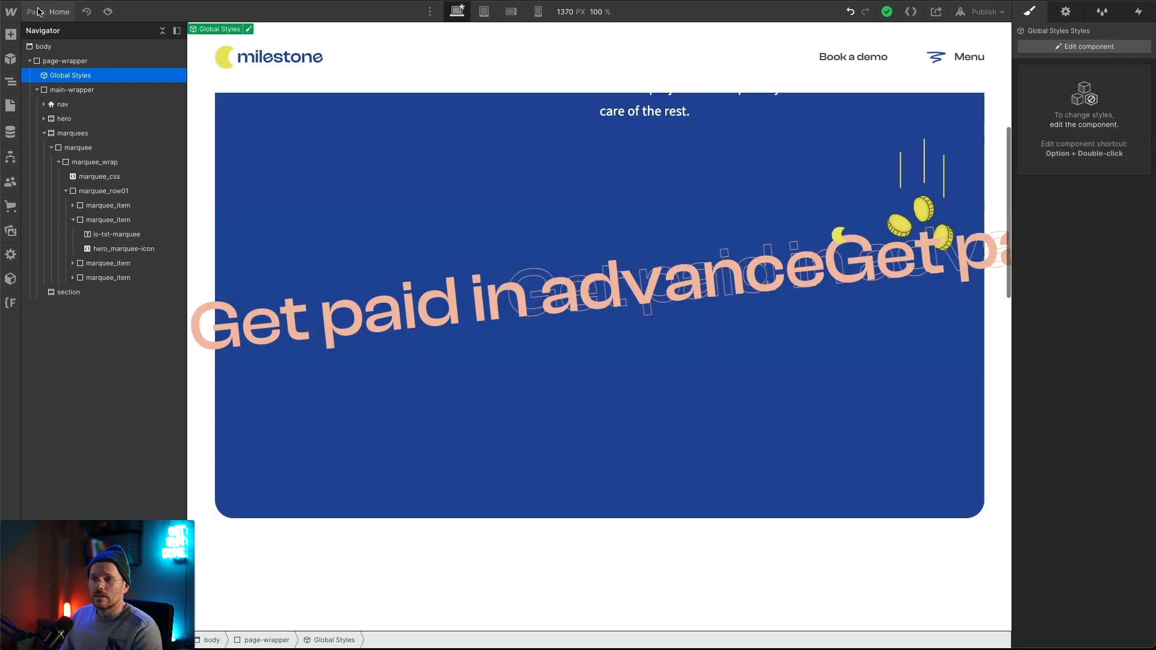
# Examine each of the four marquee_item elements inside marquee_row01 in turn.
pyautogui.click(73, 220)
pyautogui.click(89, 207)
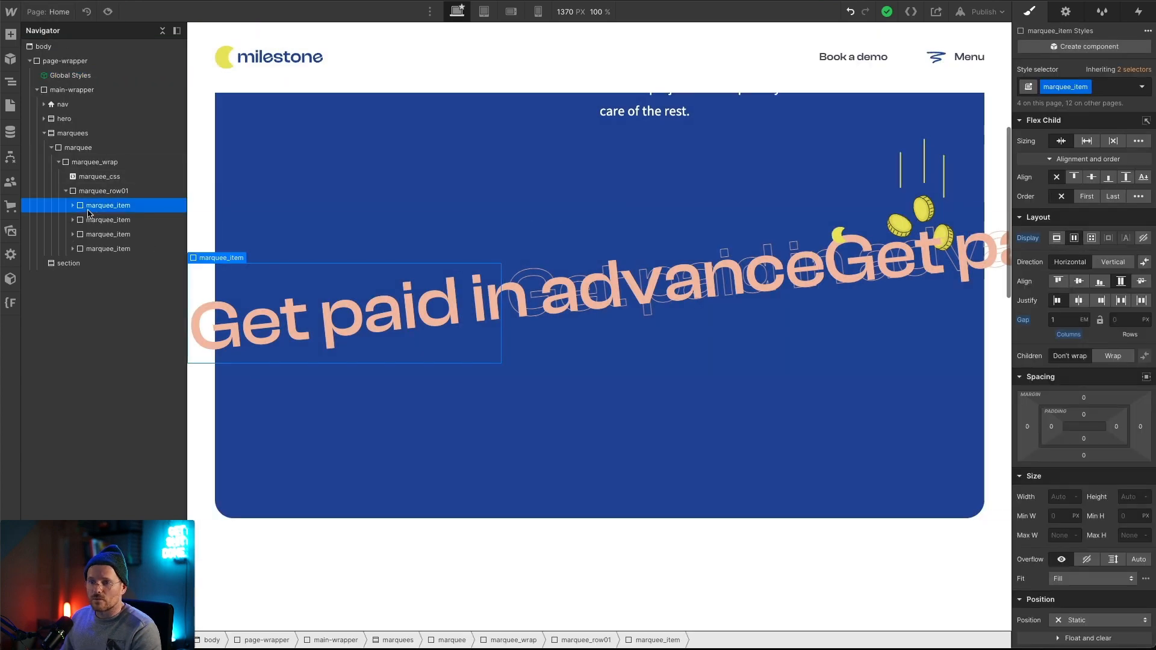
pyautogui.click(109, 223)
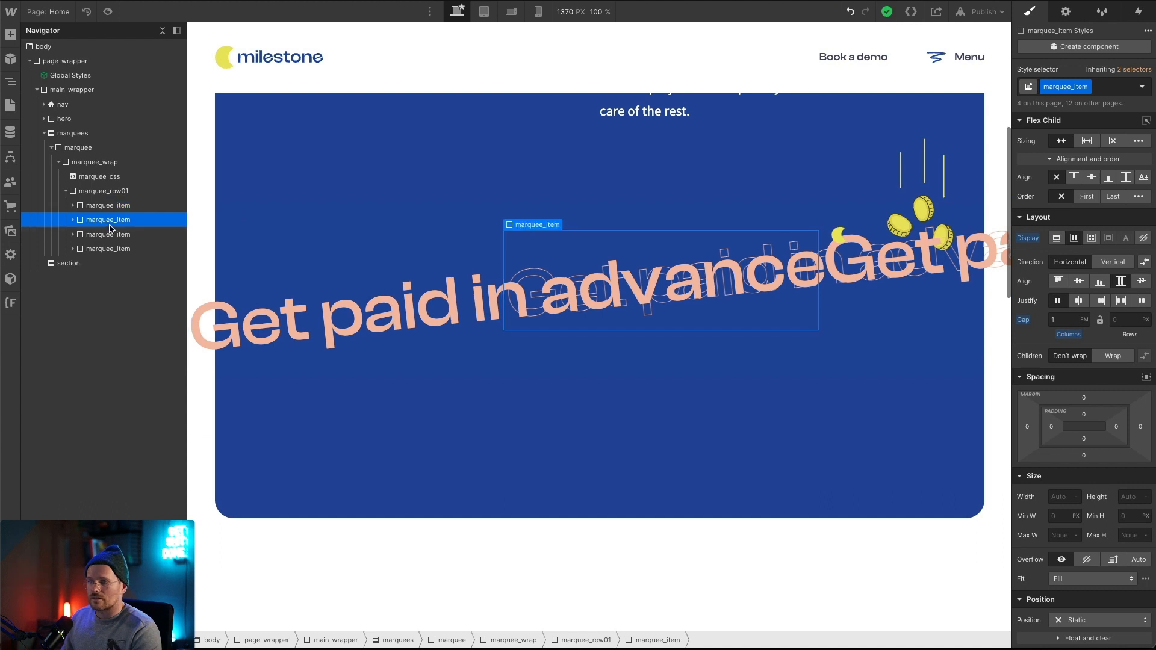
pyautogui.click(104, 236)
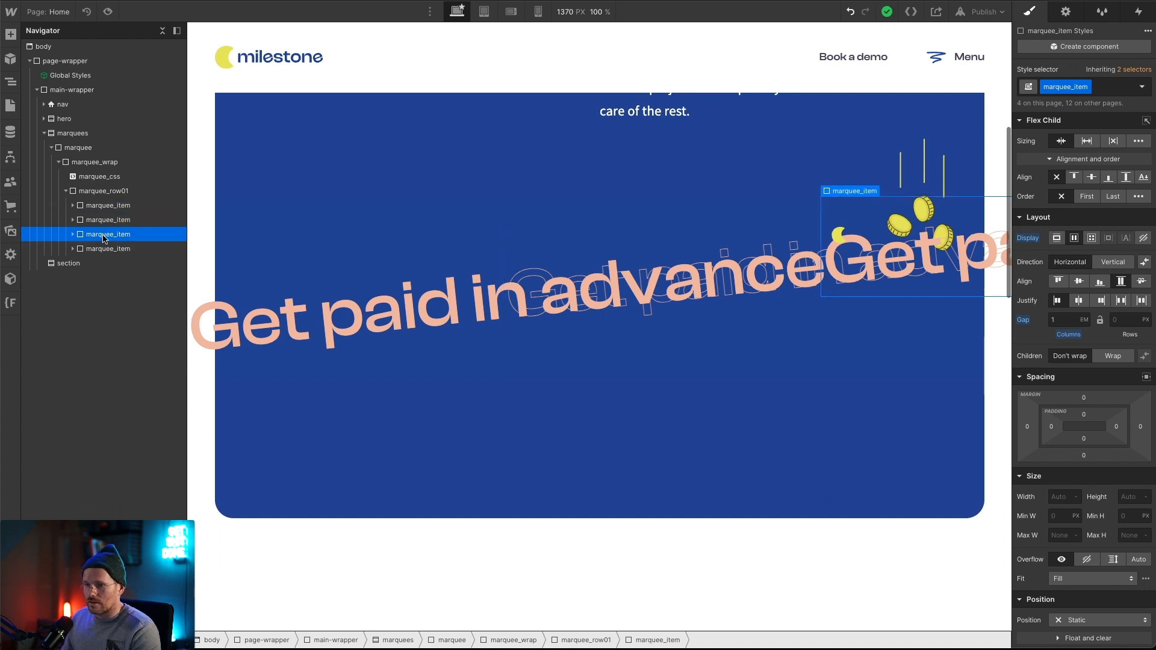
pyautogui.click(104, 249)
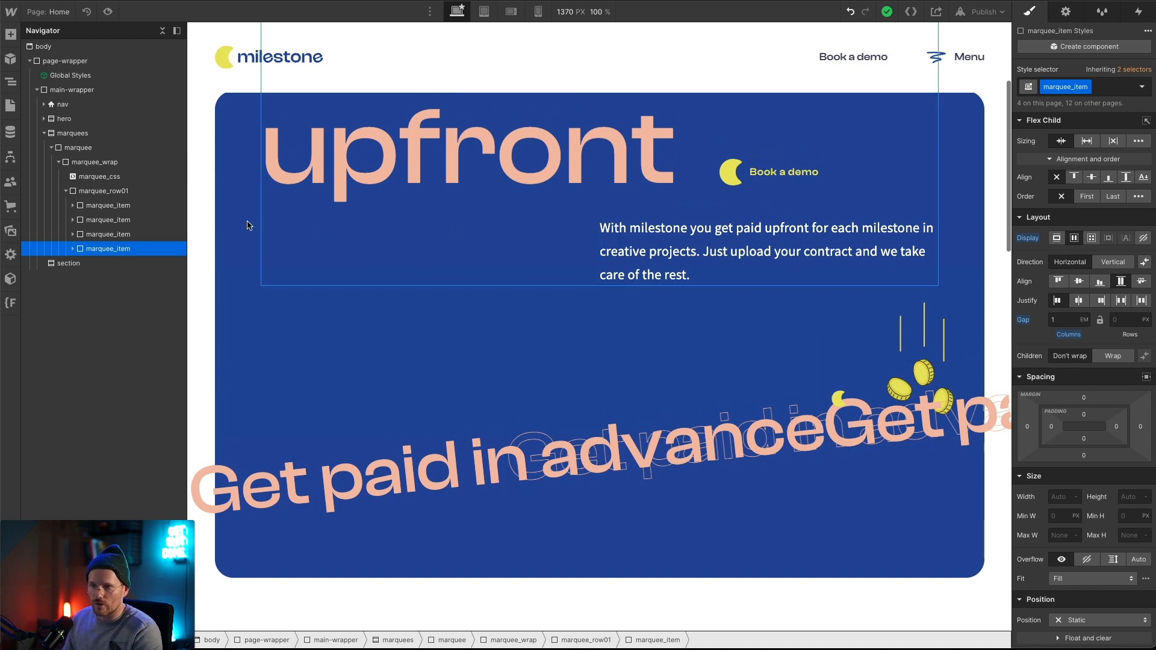
# Remove the opening comment mark from the marquee_css embed code to activate the marquee_row01 animation and its keyframes, and save the code.
pyautogui.click(101, 177)
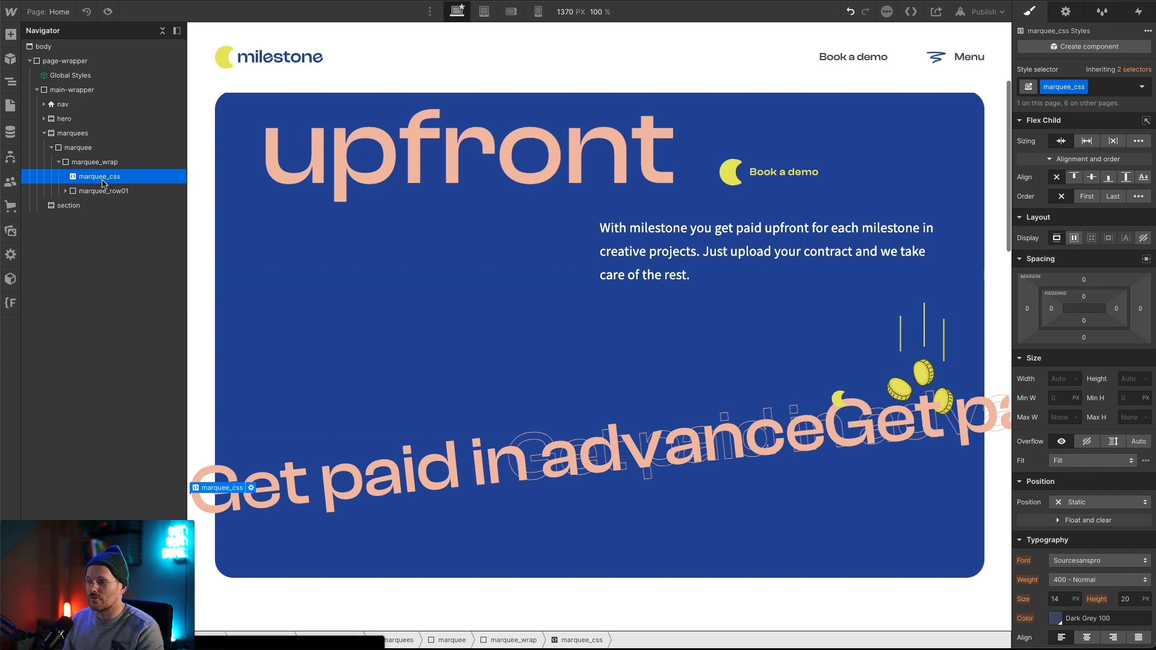
pyautogui.doubleClick(102, 180)
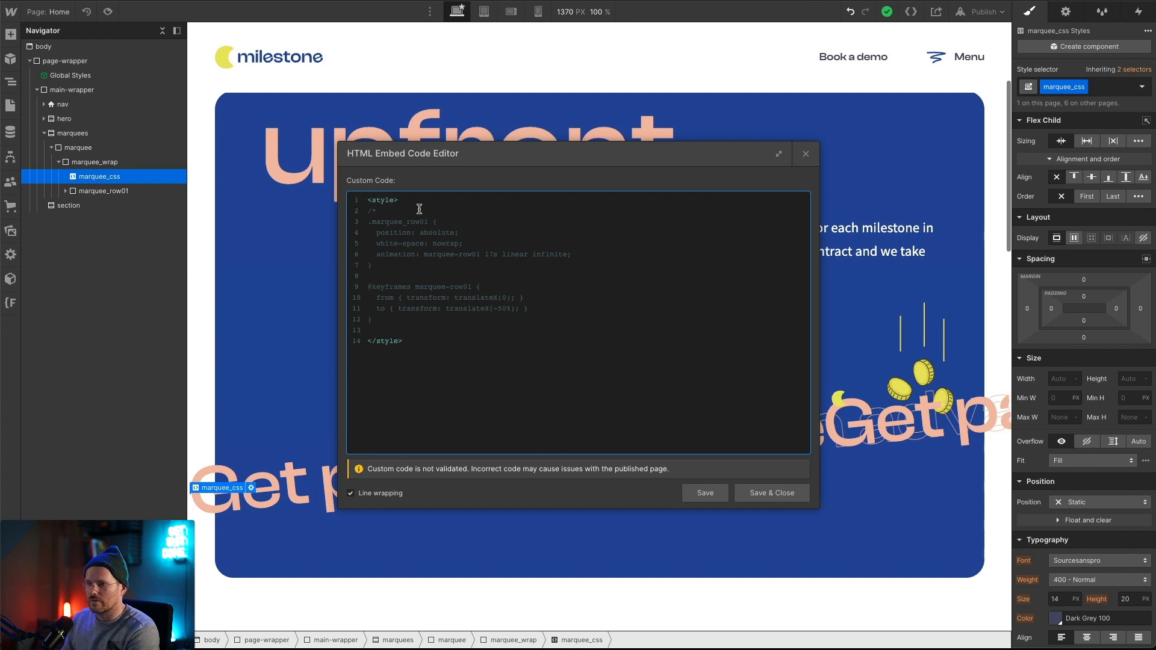
pyautogui.click(394, 212)
pyautogui.press('BackSpace')
pyautogui.press('BackSpace')
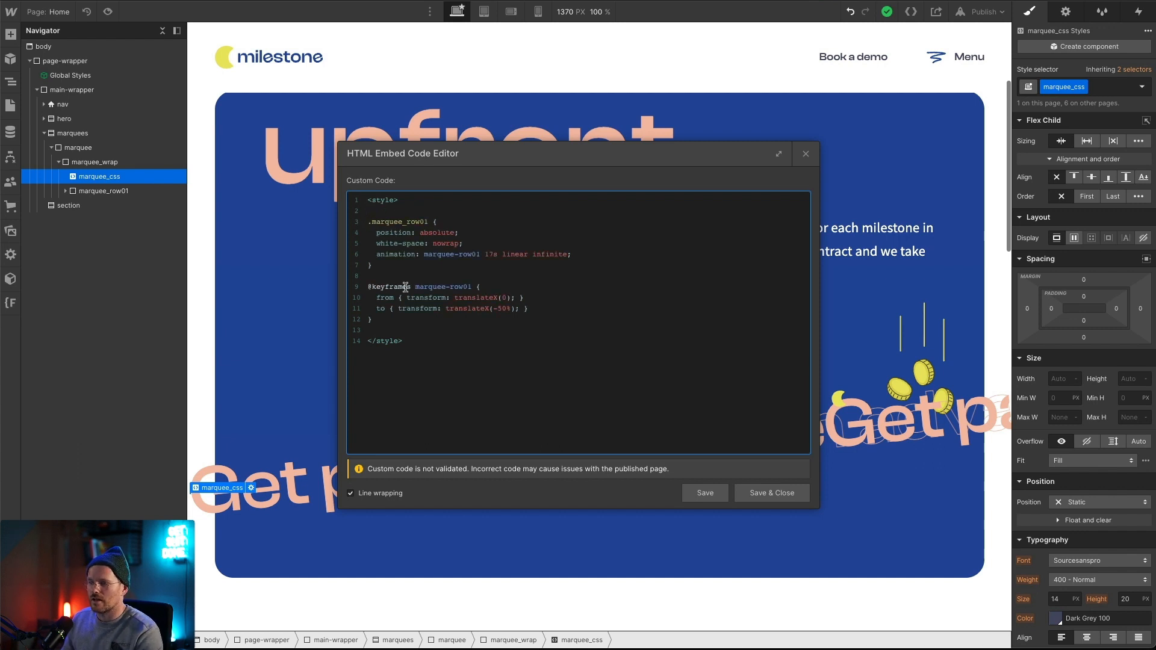
pyautogui.click(705, 493)
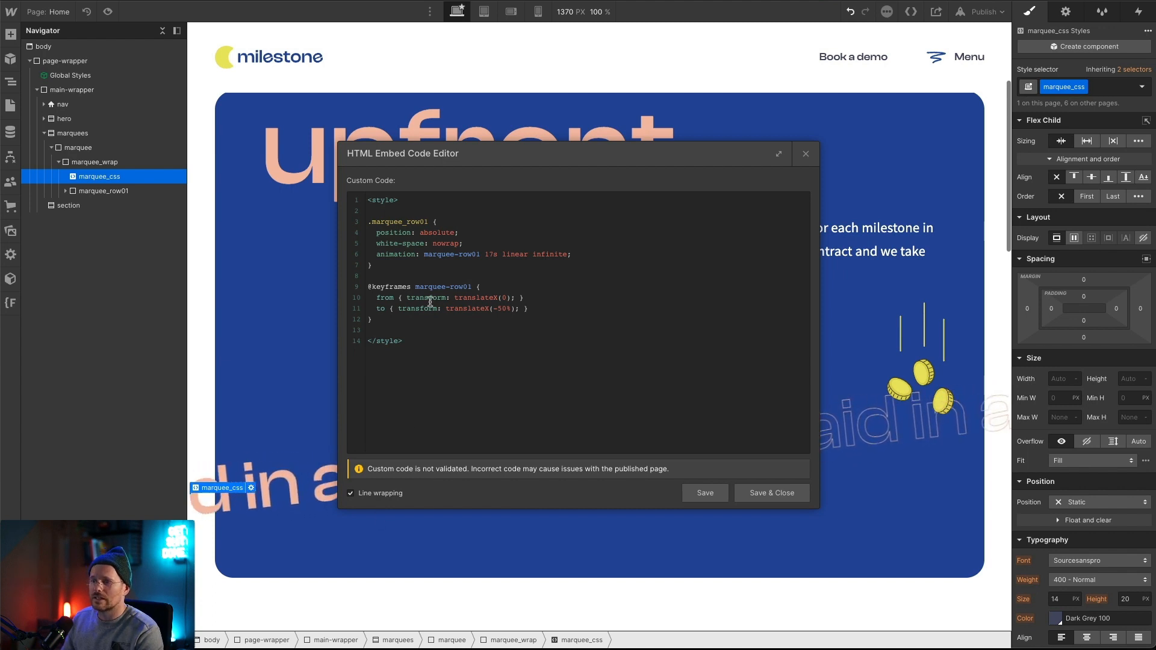
# Comment out the white-space: nowrap declaration in the .marquee_row01 rule of the marquee_css embed and save the code.
pyautogui.moveTo(432, 221); pyautogui.dragTo(364, 223)
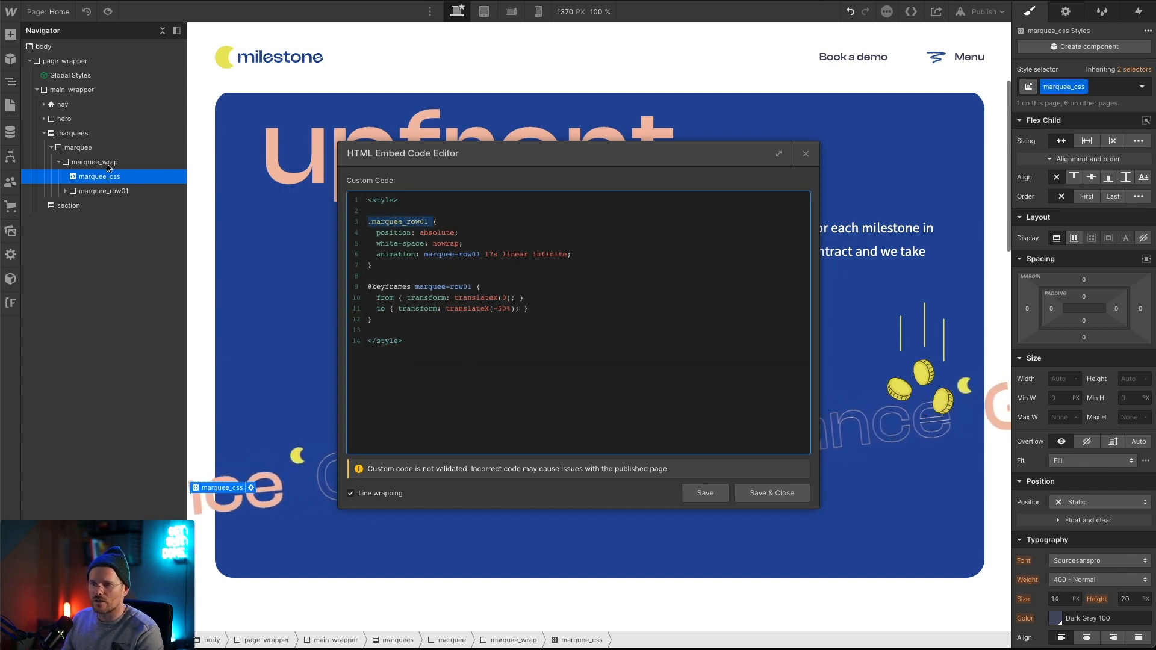
pyautogui.click(118, 196)
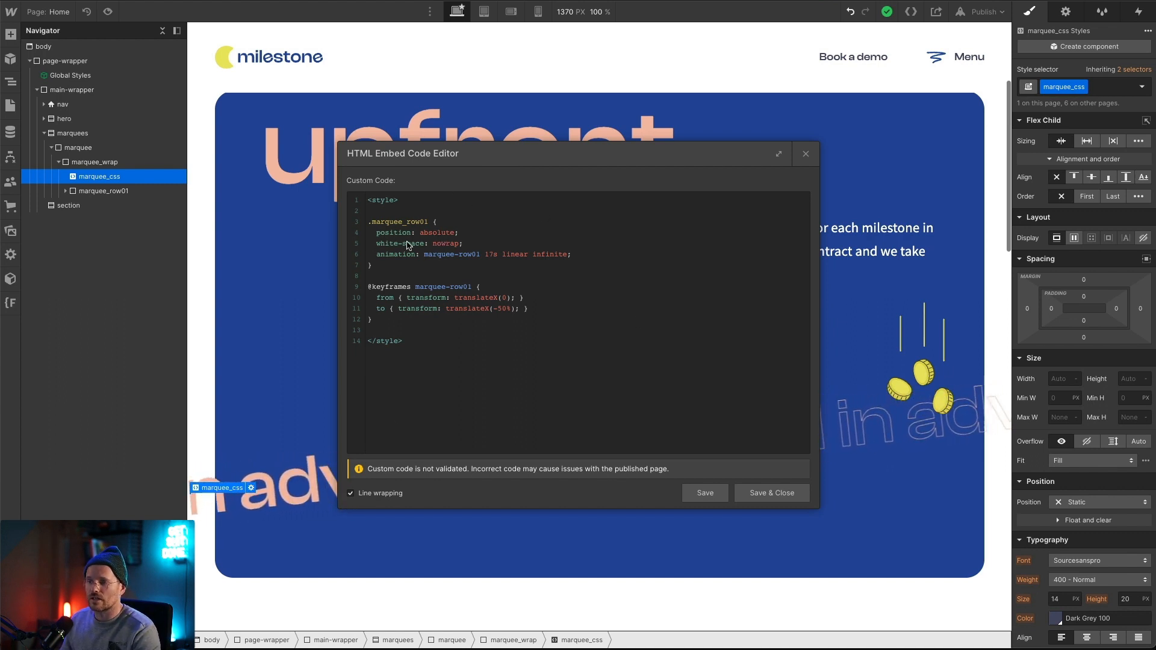
pyautogui.click(443, 252)
pyautogui.click(429, 243)
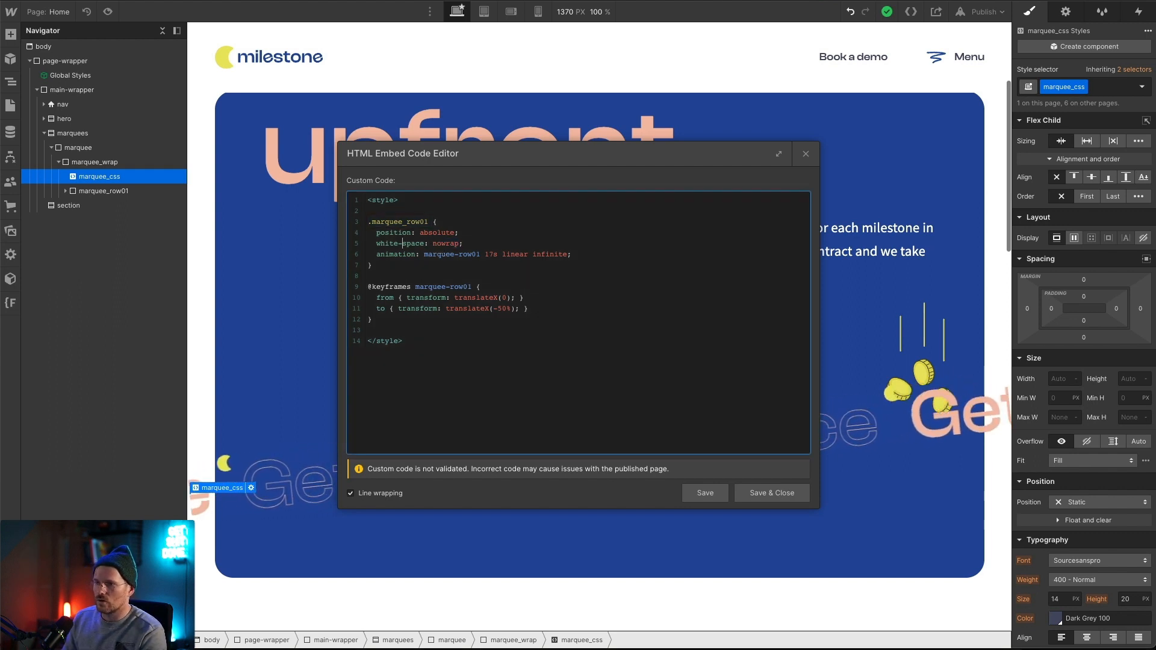
pyautogui.press('Home')
pyautogui.write('/*')
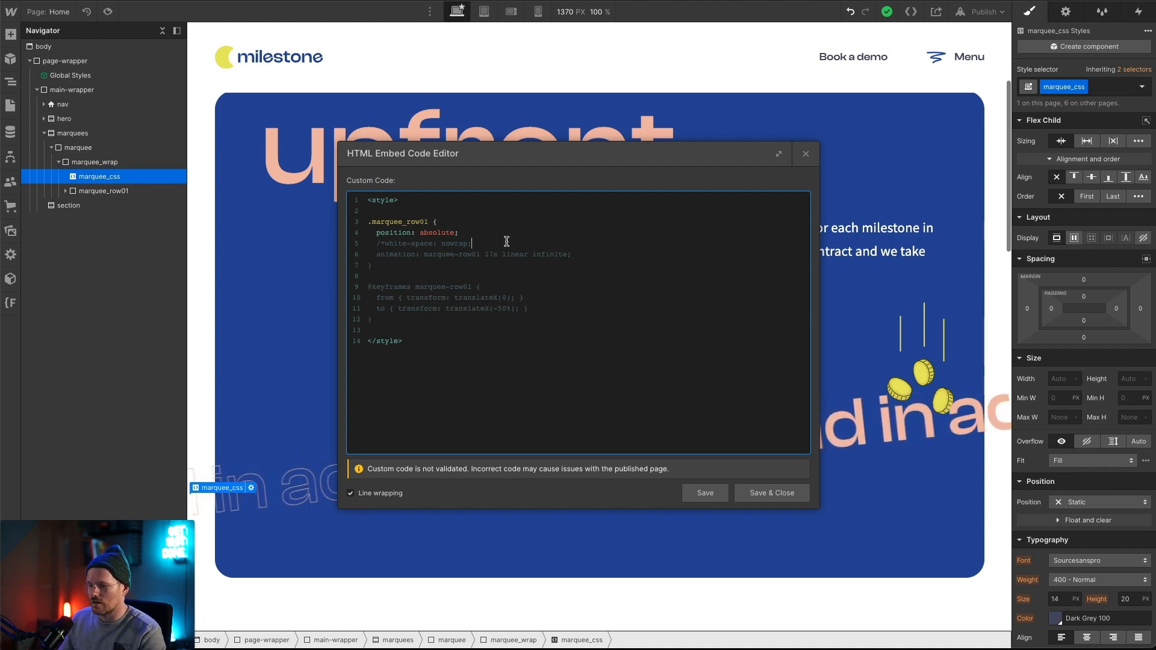
pyautogui.press('End')
pyautogui.write('*/')
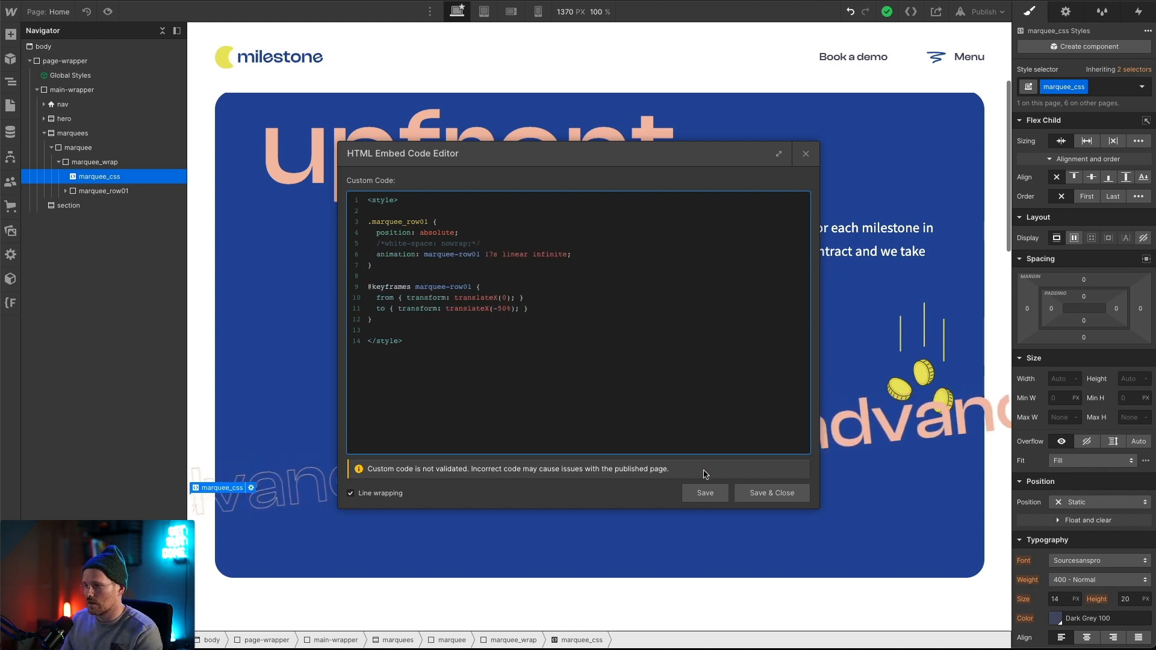
pyautogui.click(705, 492)
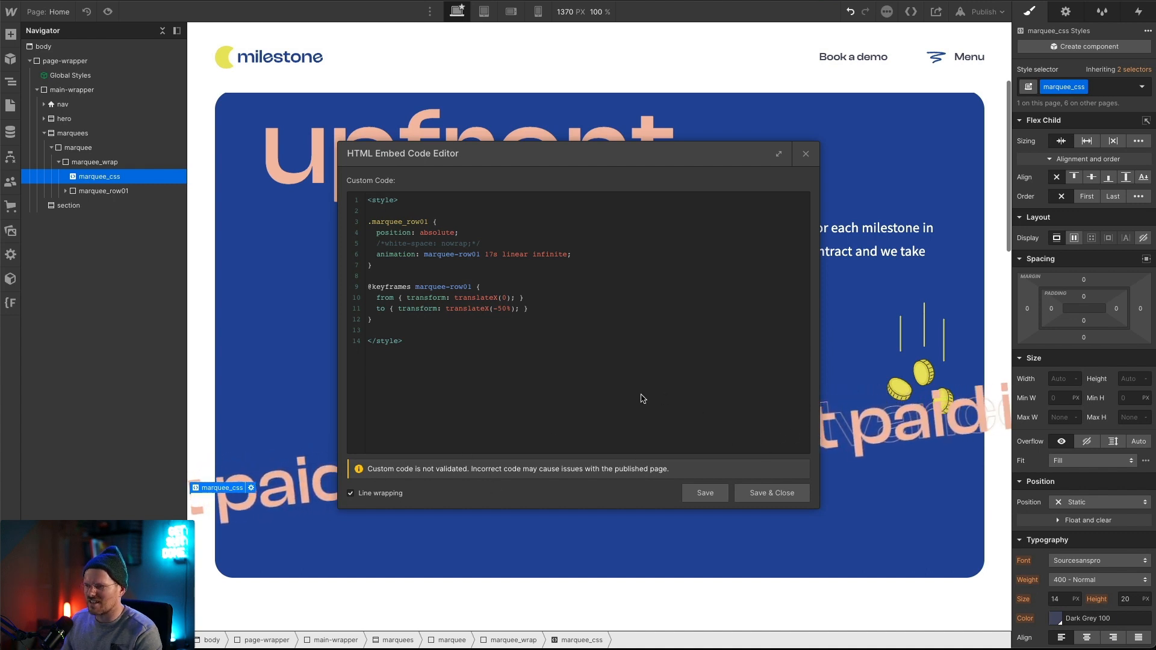
# Remove the comment marks around white-space: nowrap in the .marquee_row01 rule and save the code.
pyautogui.click(488, 238)
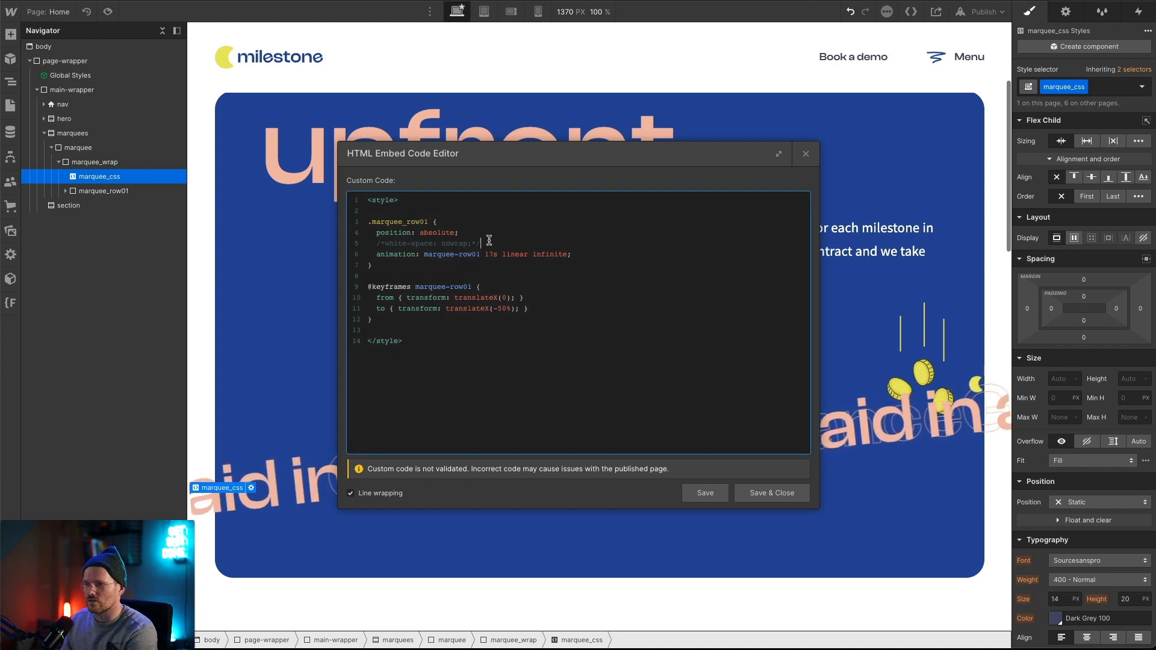
pyautogui.press('BackSpace')
pyautogui.press('BackSpace')
pyautogui.click(386, 242)
pyautogui.press('BackSpace')
pyautogui.press('BackSpace')
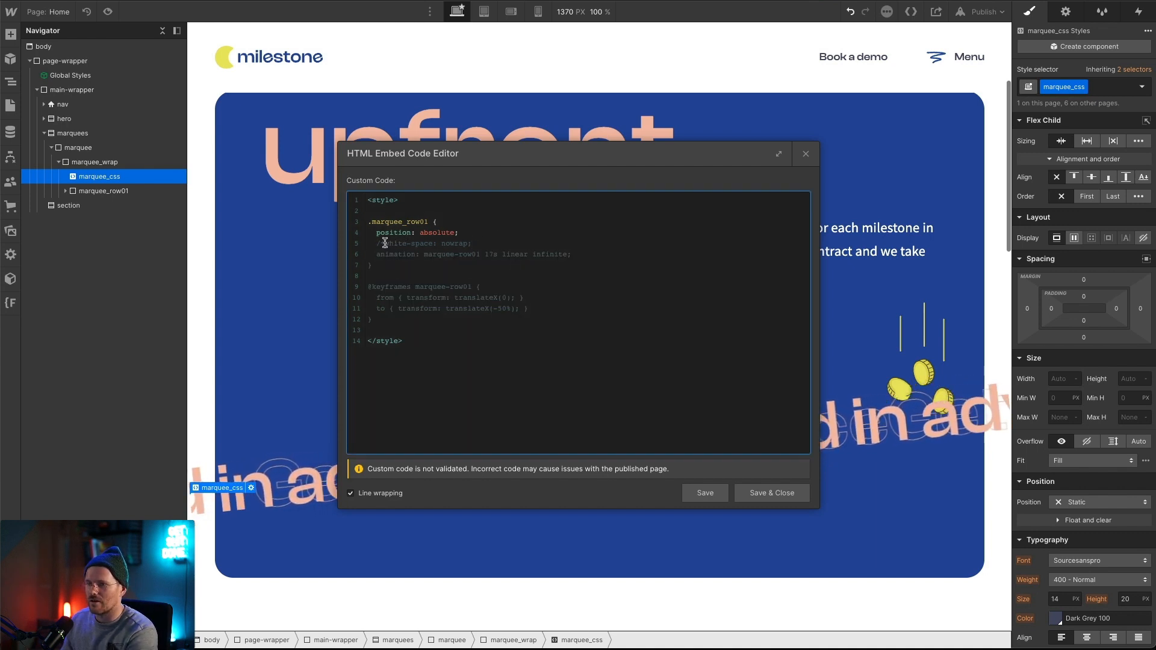
pyautogui.click(705, 493)
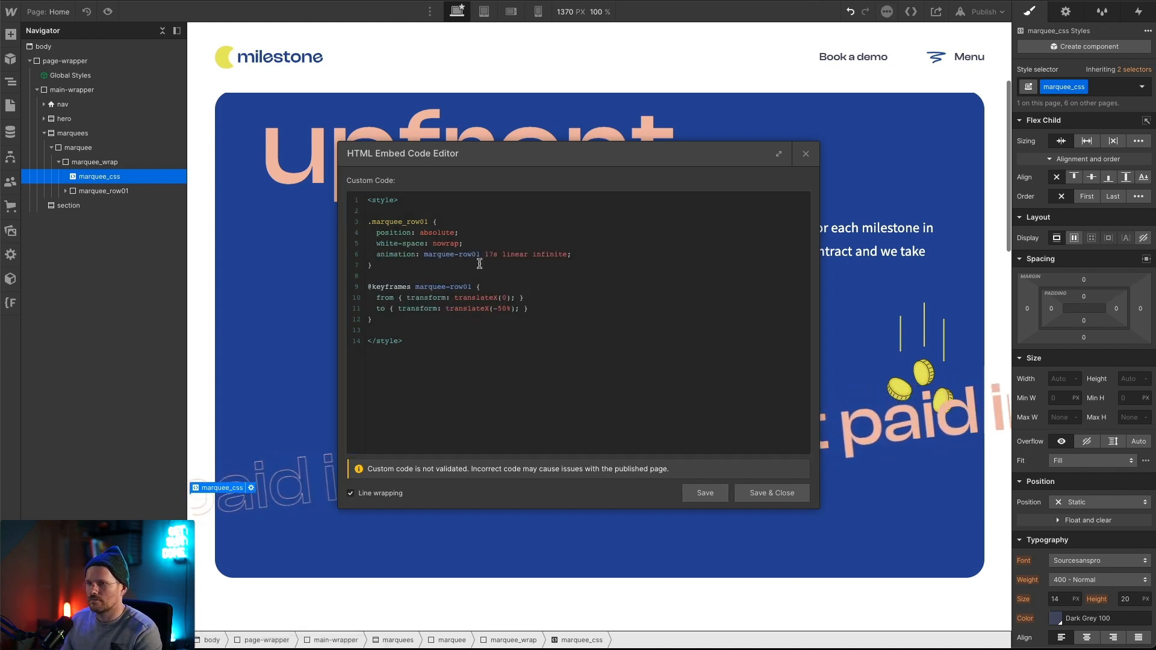
pyautogui.doubleClick(380, 255)
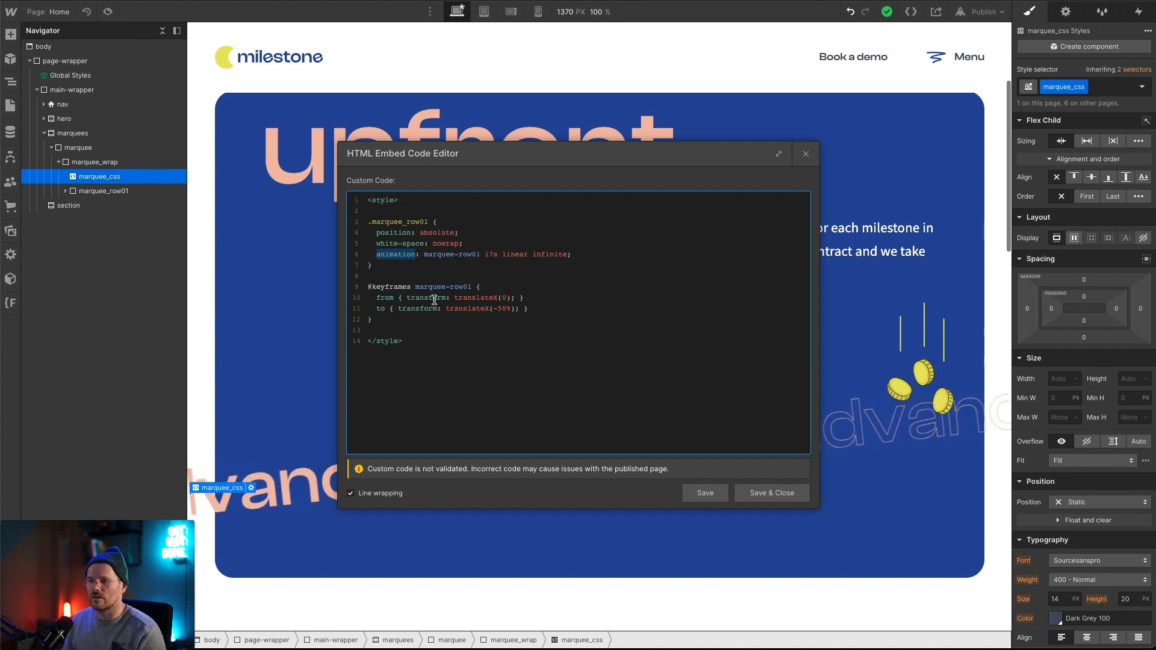
pyautogui.click(392, 287)
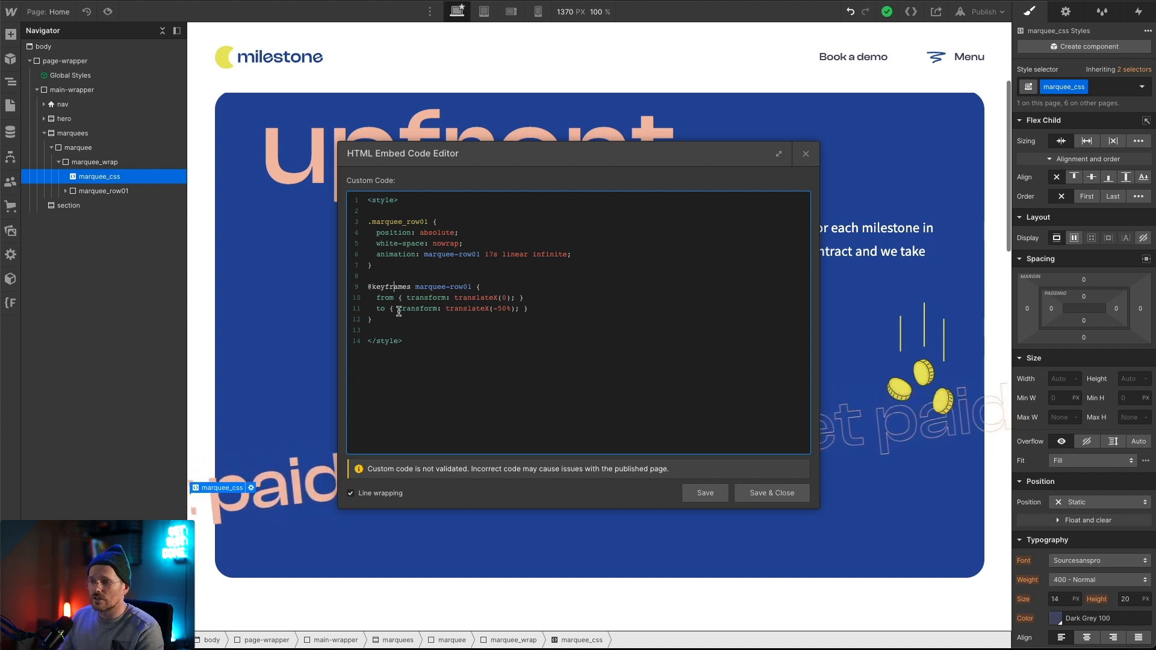
pyautogui.moveTo(378, 256); pyautogui.dragTo(541, 259)
pyautogui.click(600, 292)
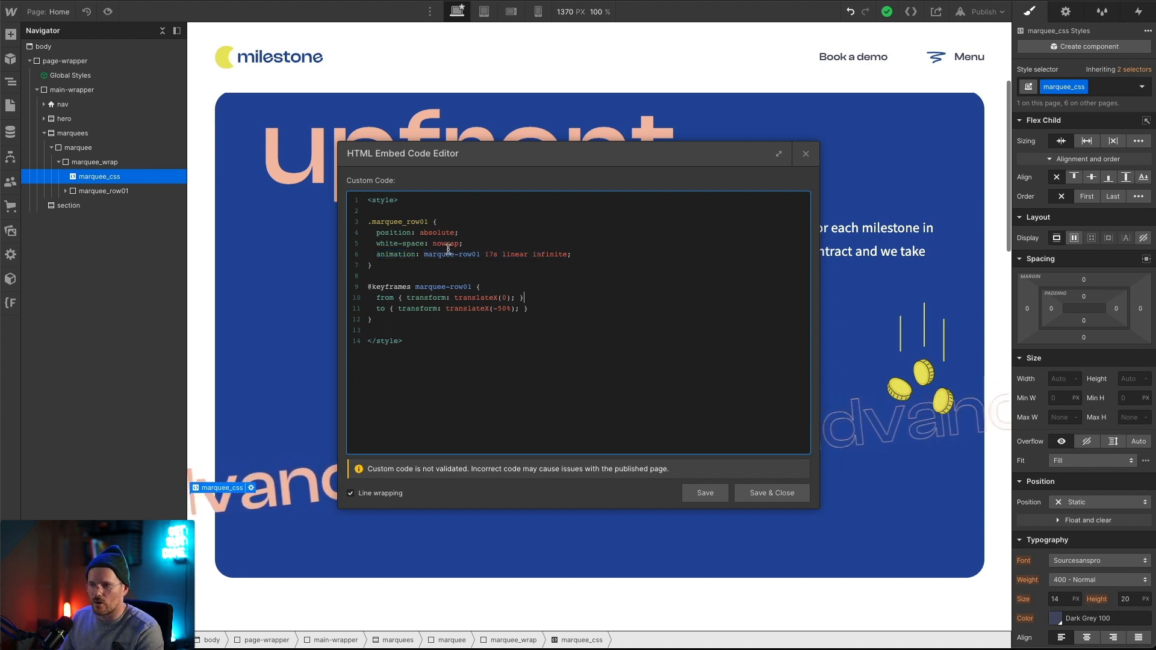
pyautogui.moveTo(423, 256); pyautogui.dragTo(466, 289)
pyautogui.click(467, 288)
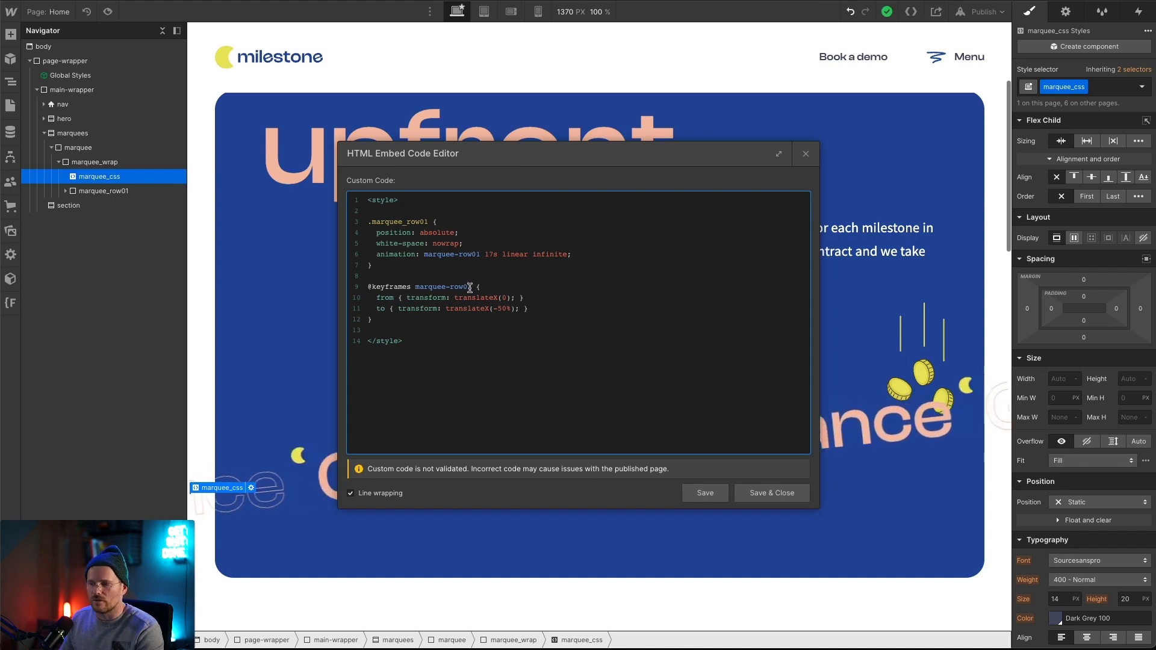
pyautogui.moveTo(470, 288); pyautogui.dragTo(414, 289)
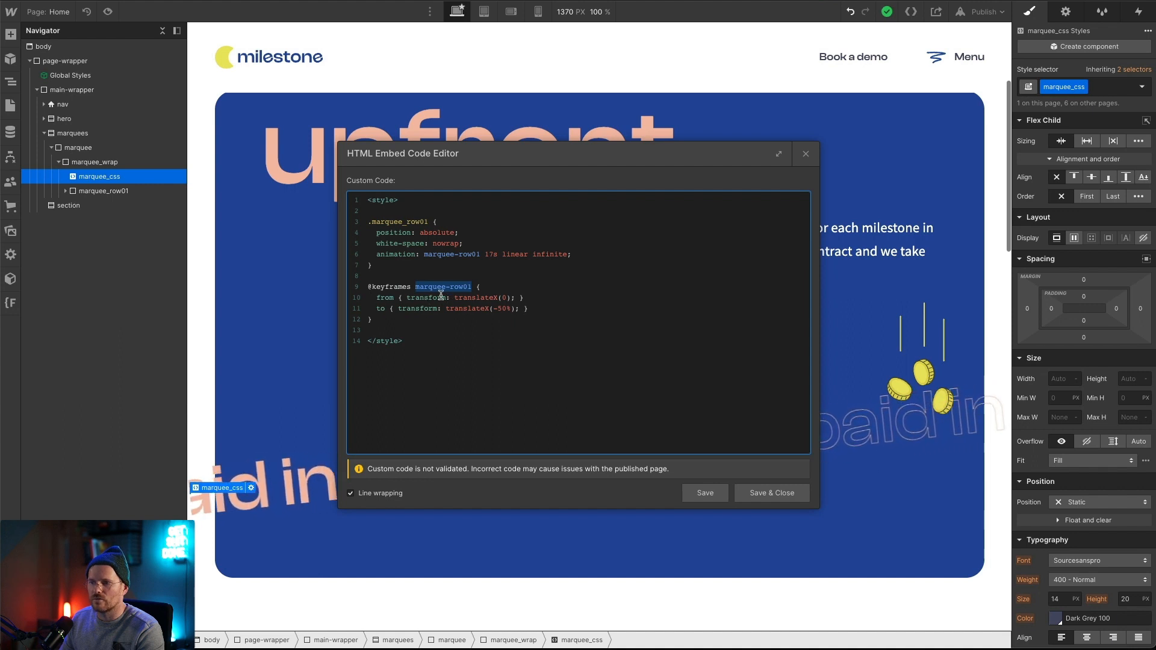
pyautogui.moveTo(372, 224); pyautogui.dragTo(429, 223)
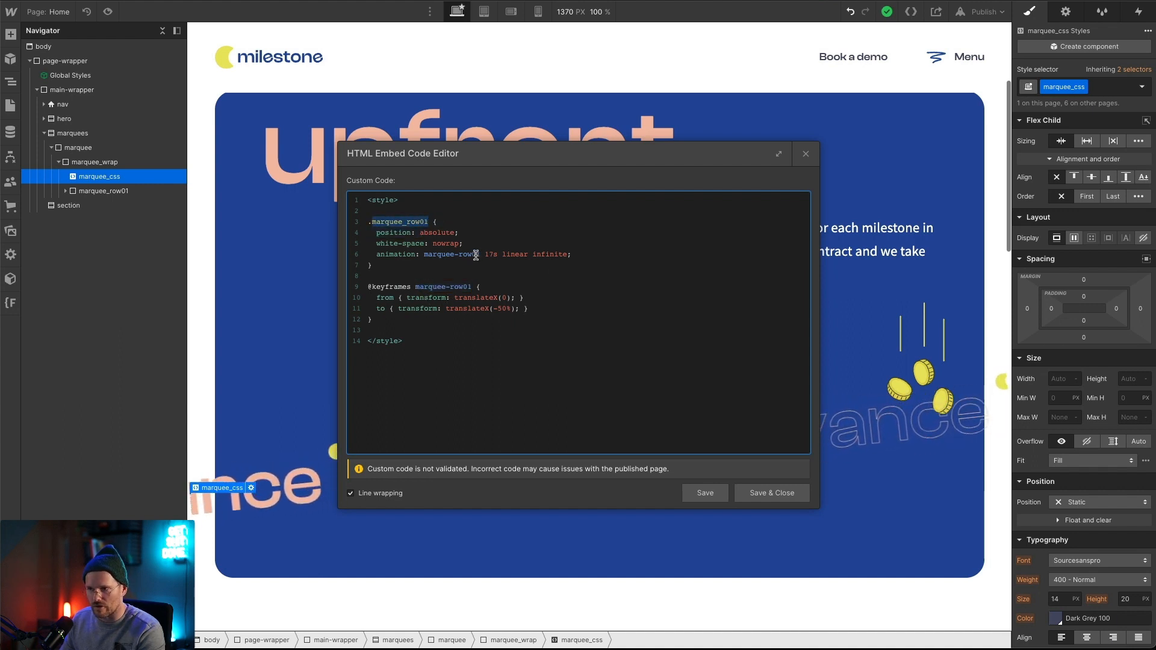
# Examine the animation's duration, easing and repeat values and the keyframes' from and to transforms, and close the code editor with saving.
pyautogui.doubleClick(389, 259)
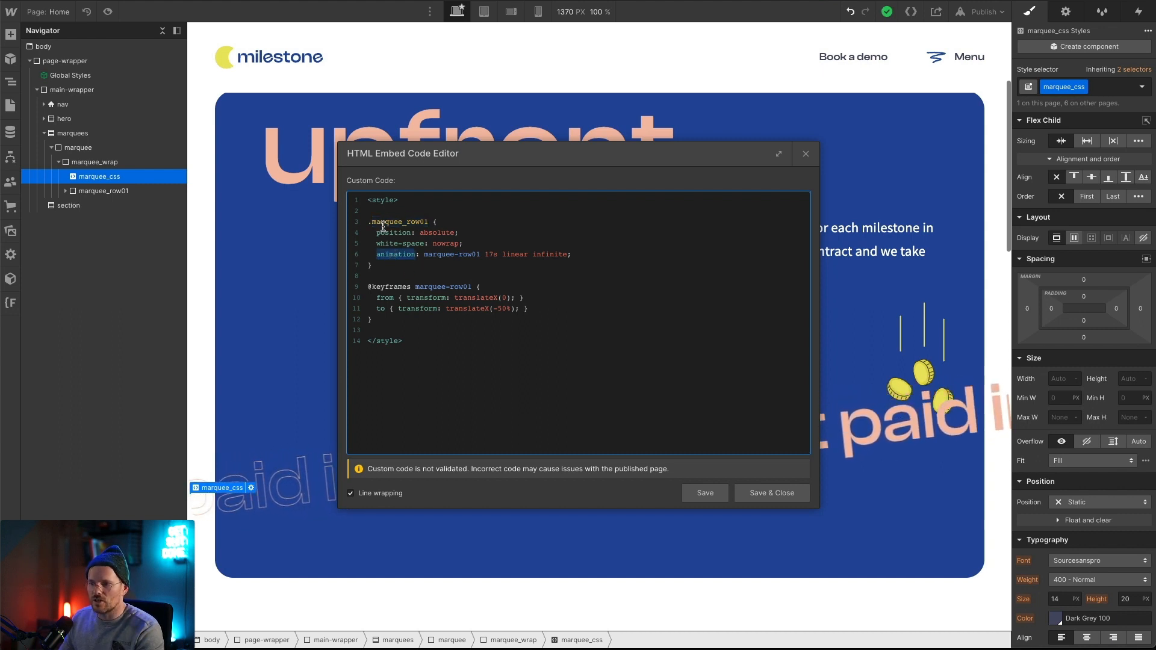
pyautogui.doubleClick(495, 256)
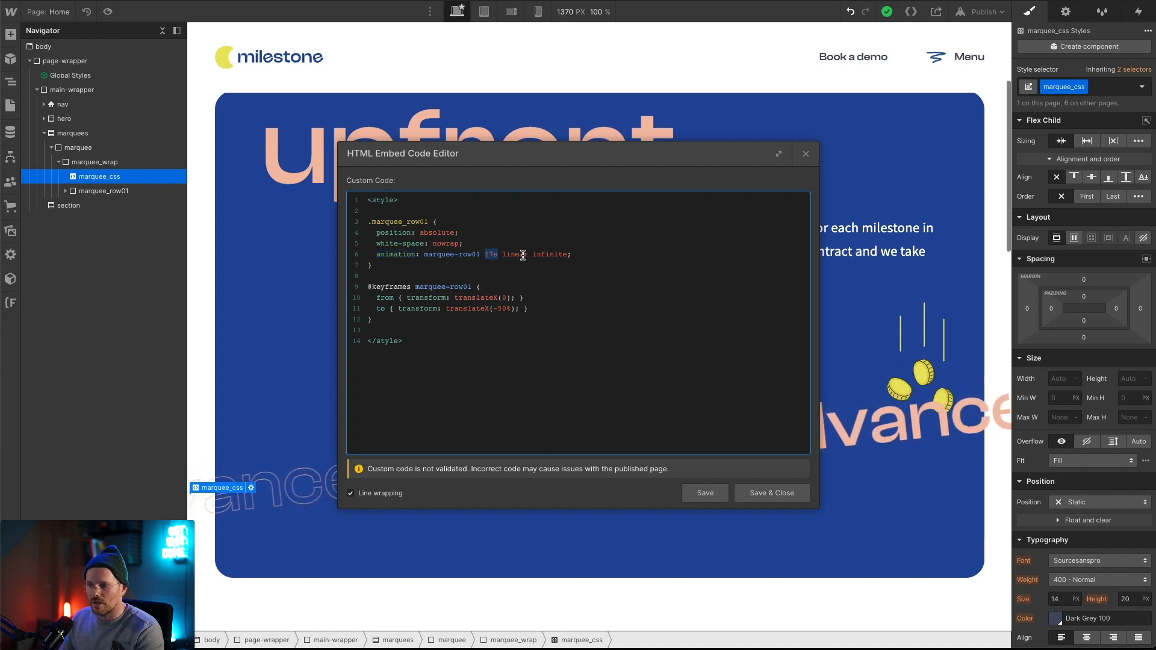
pyautogui.doubleClick(507, 256)
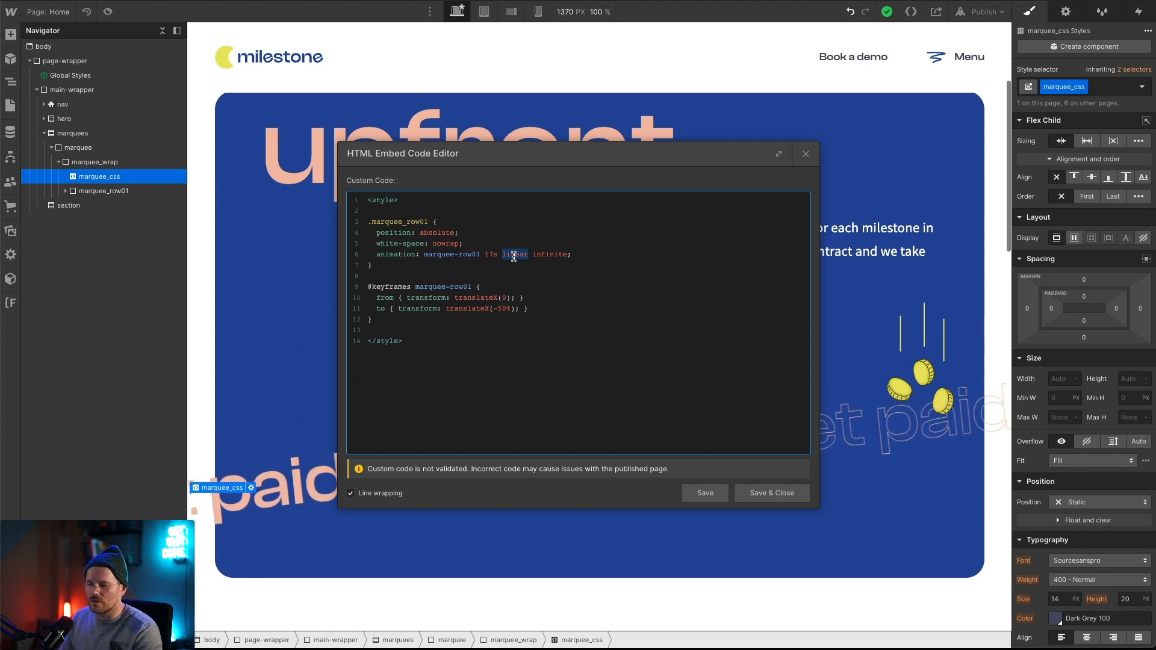
pyautogui.doubleClick(556, 254)
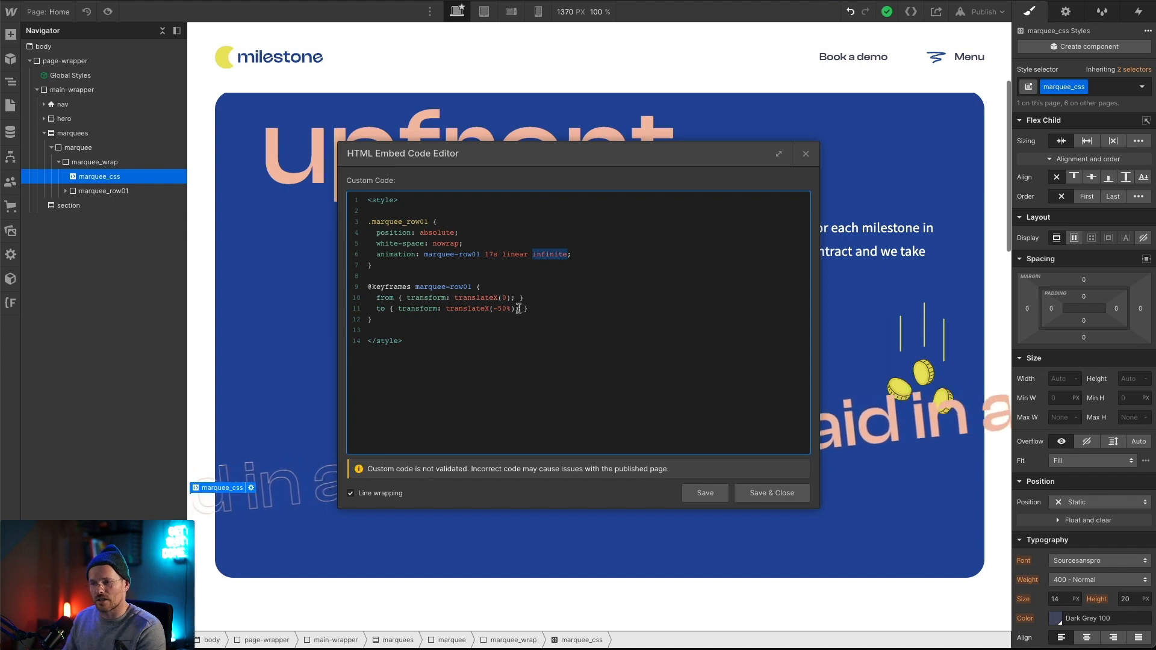
pyautogui.click(370, 289)
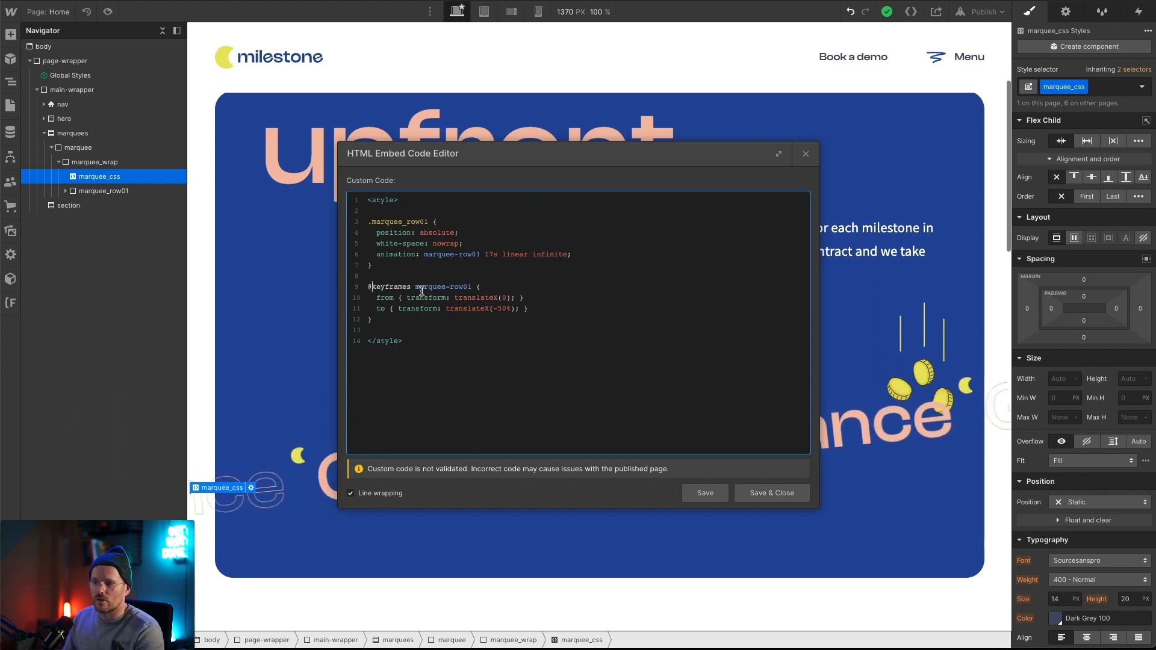
pyautogui.moveTo(411, 288); pyautogui.dragTo(475, 286)
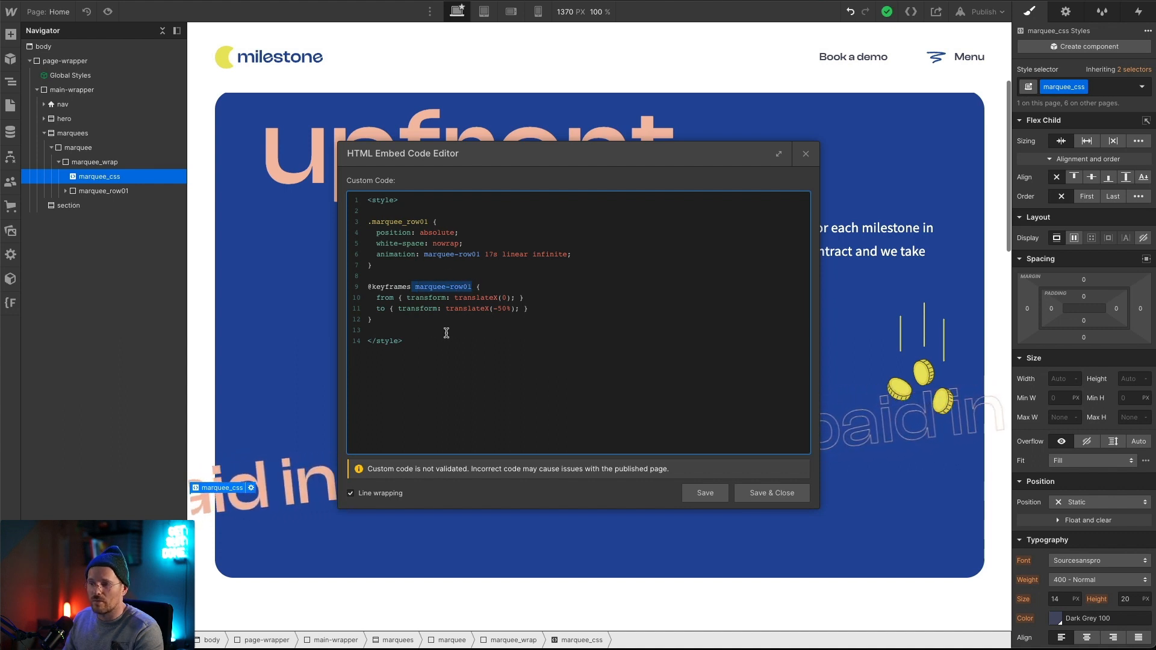
pyautogui.click(382, 298)
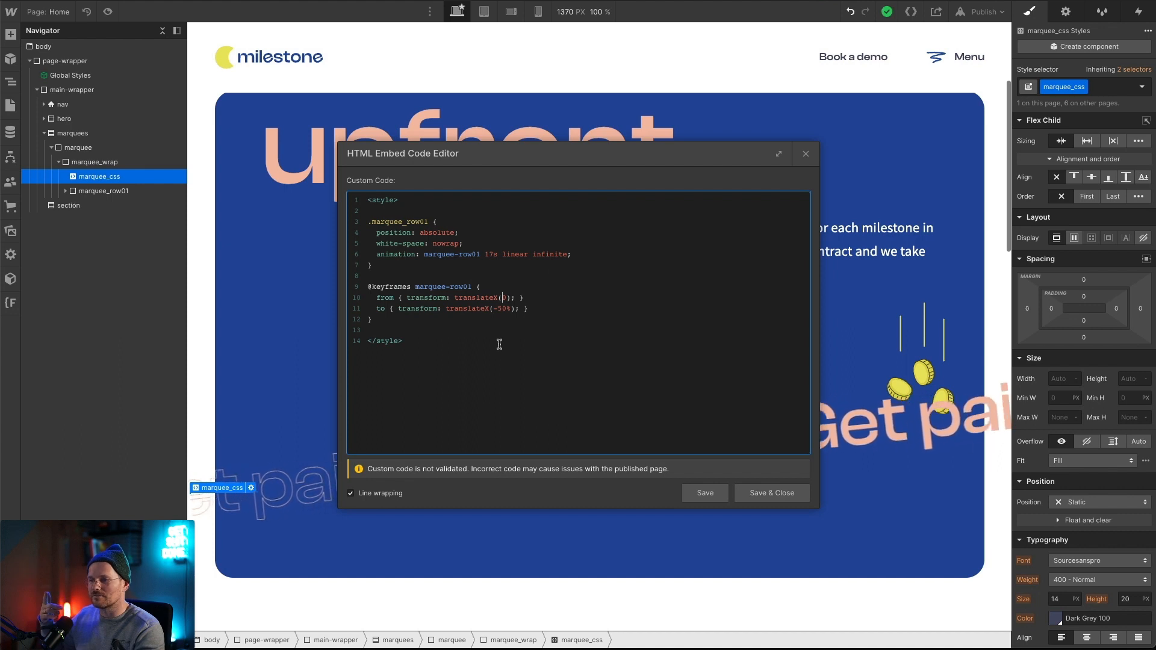
pyautogui.click(546, 254)
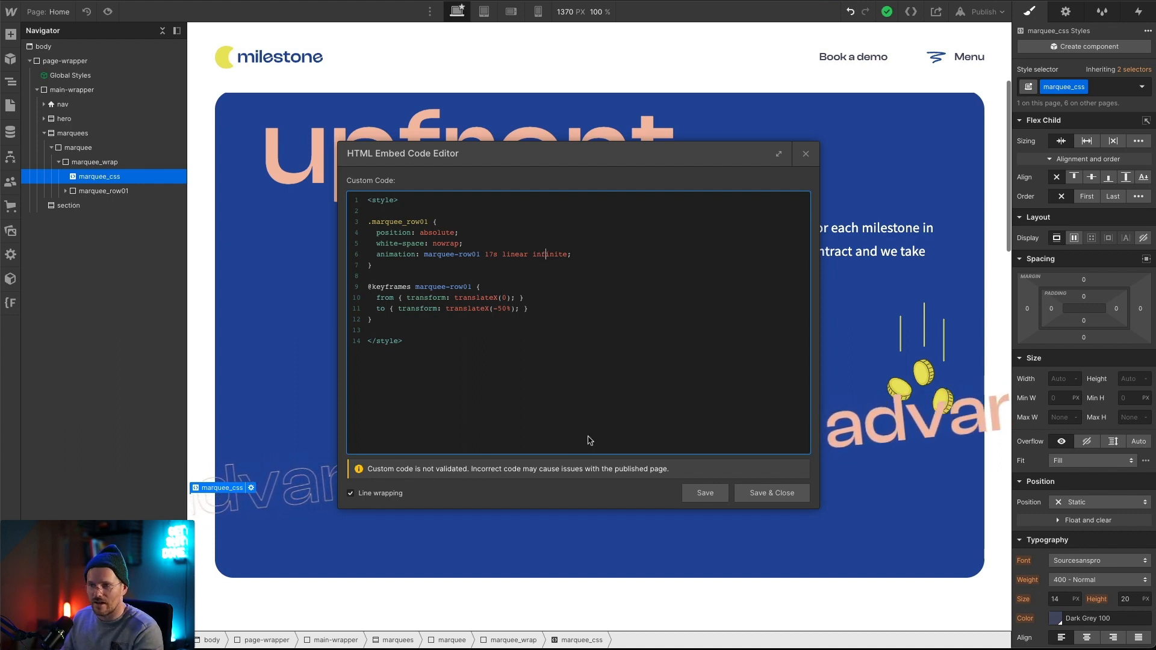
pyautogui.click(755, 495)
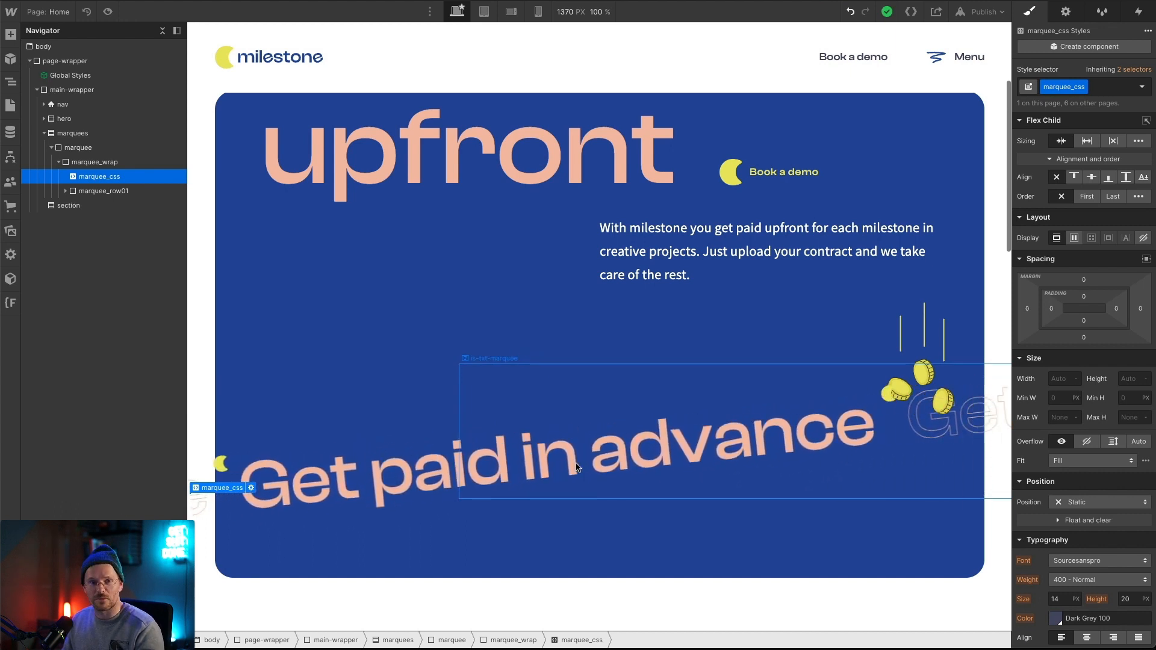
# Collapse marquee_wrap and duplicate it twice to make three stacked marquee rows.
pyautogui.click(59, 162)
pyautogui.click(69, 163)
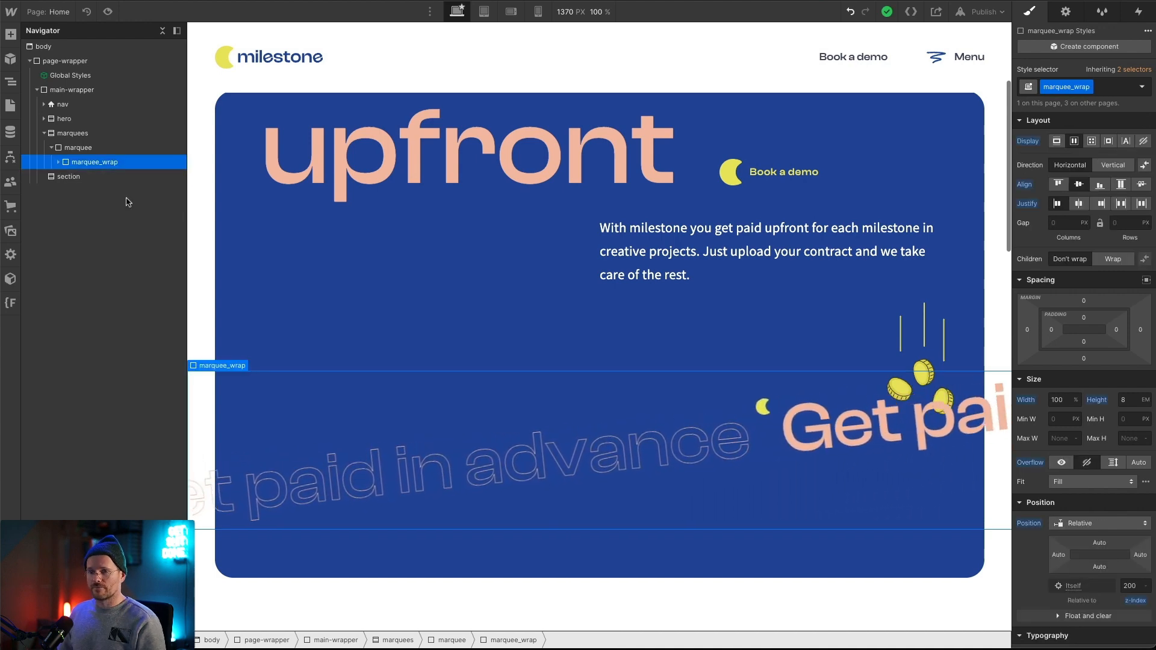
pyautogui.hotkey('ctrl', 'd')
pyautogui.hotkey('ctrl', 'd')
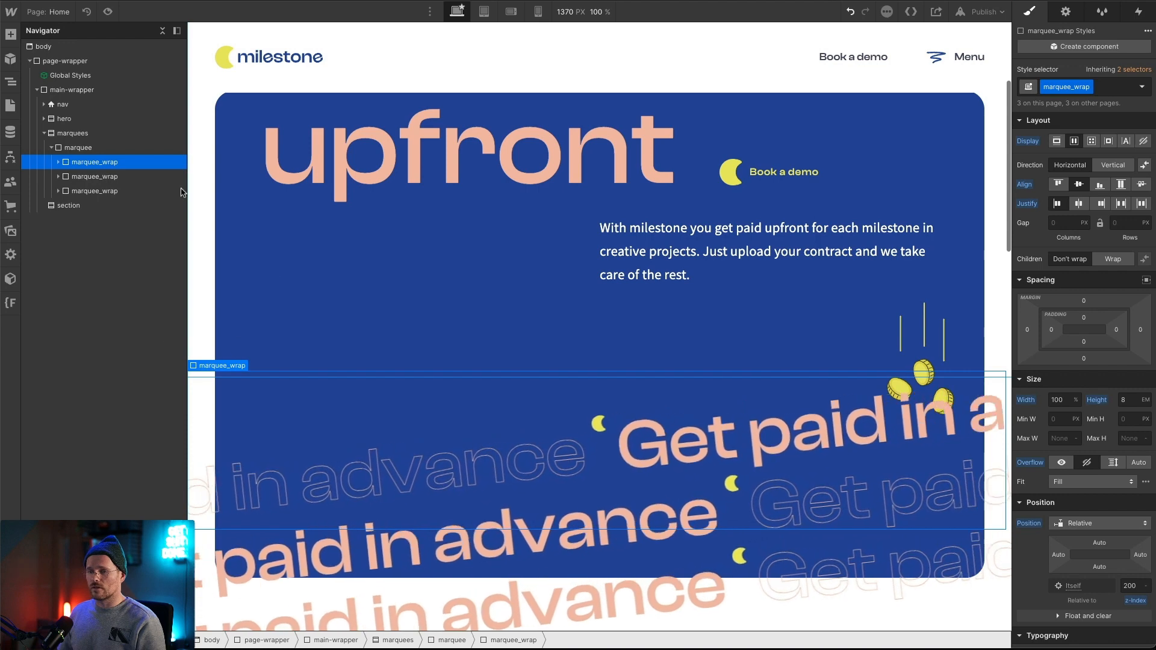
pyautogui.scroll(-2, 444, 392)
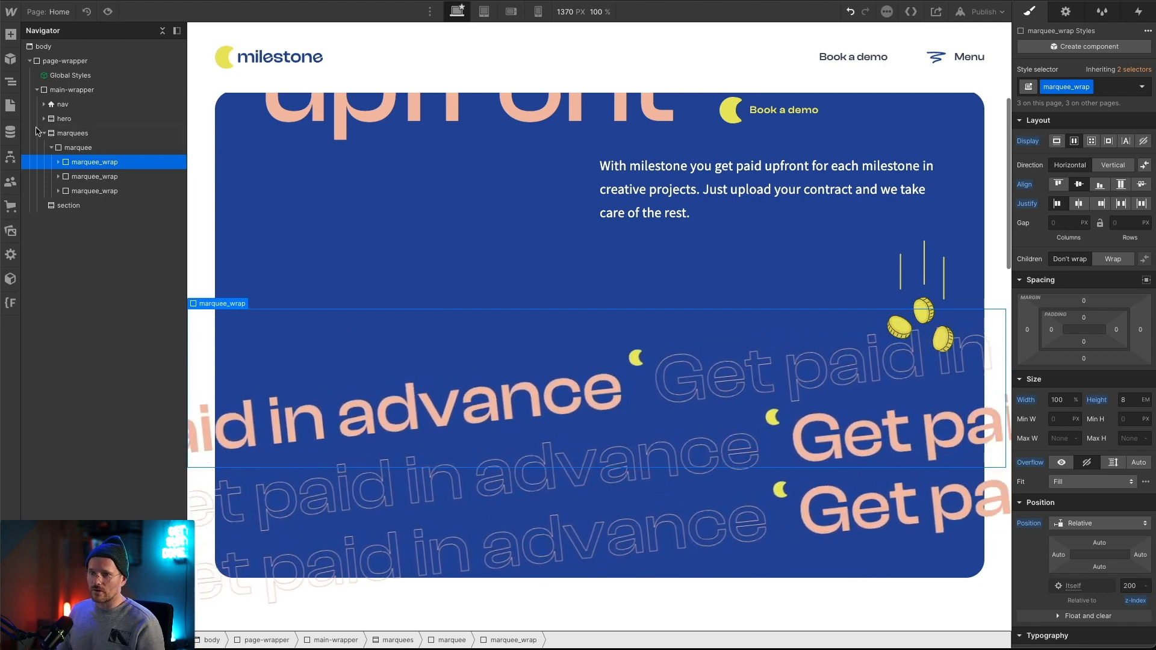
# Open the marquee_css code inside the second marquee_wrap and reverse its keyframes to run from translateX(-50%) to translateX(0).
pyautogui.click(94, 176)
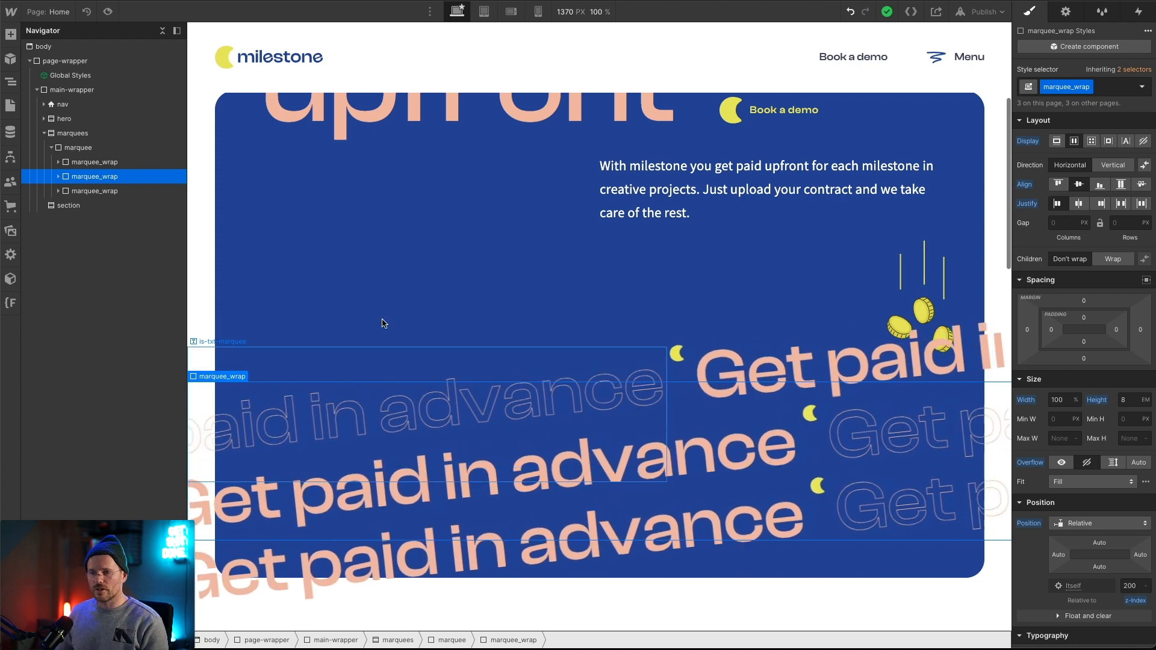
pyautogui.click(59, 177)
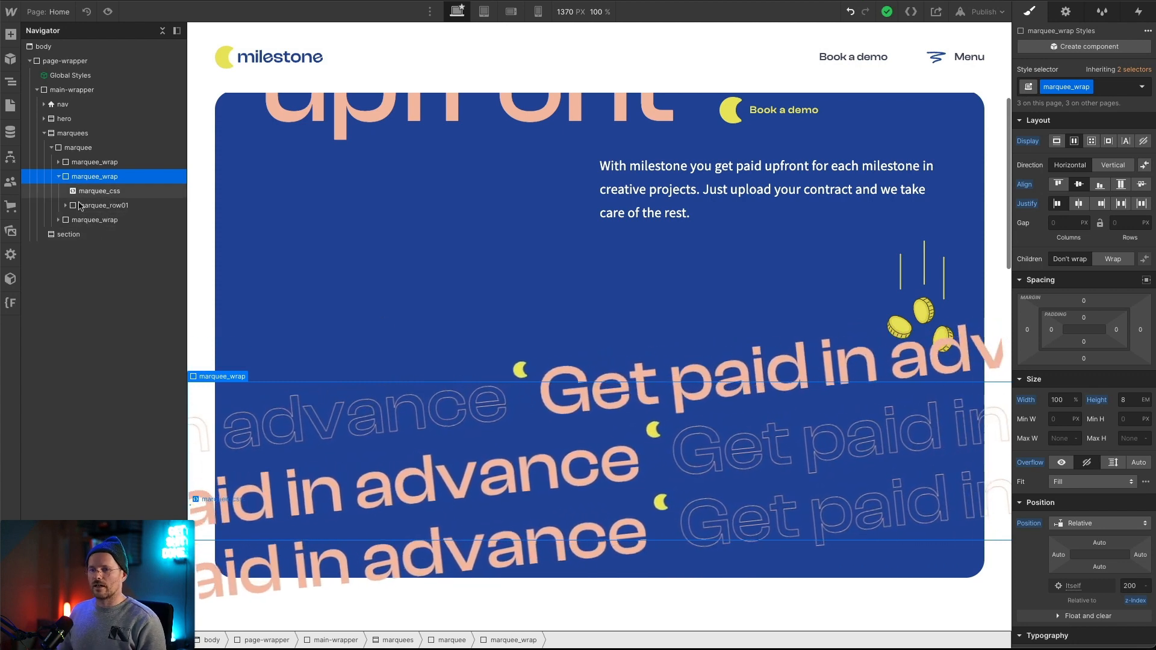
pyautogui.click(81, 194)
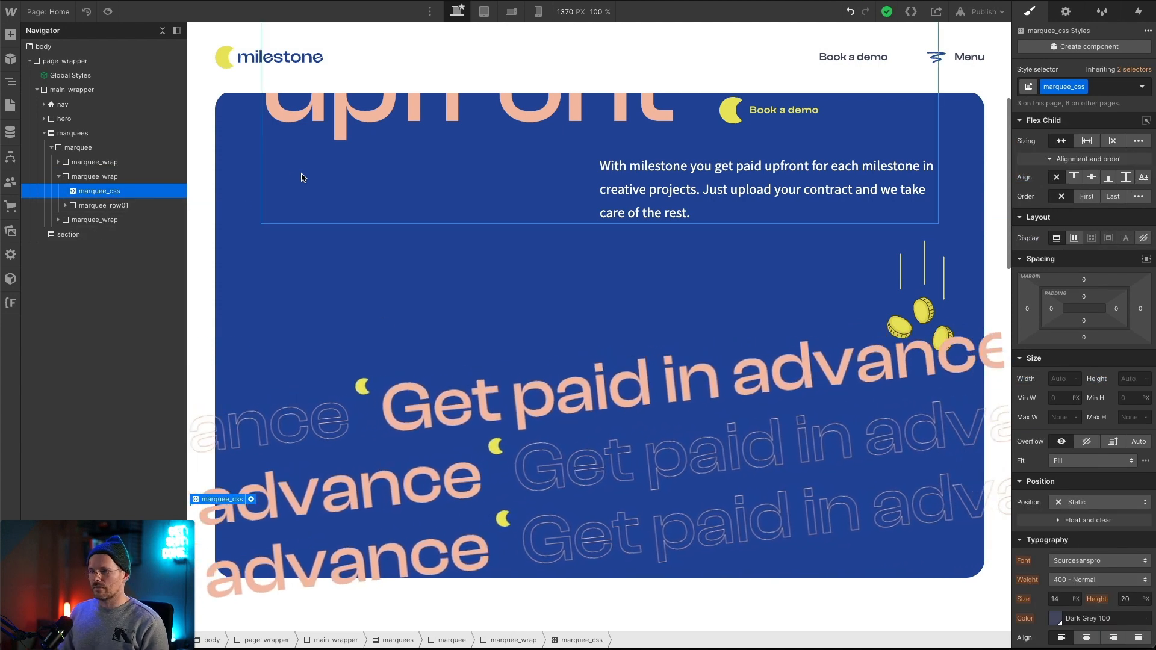
pyautogui.doubleClick(301, 177)
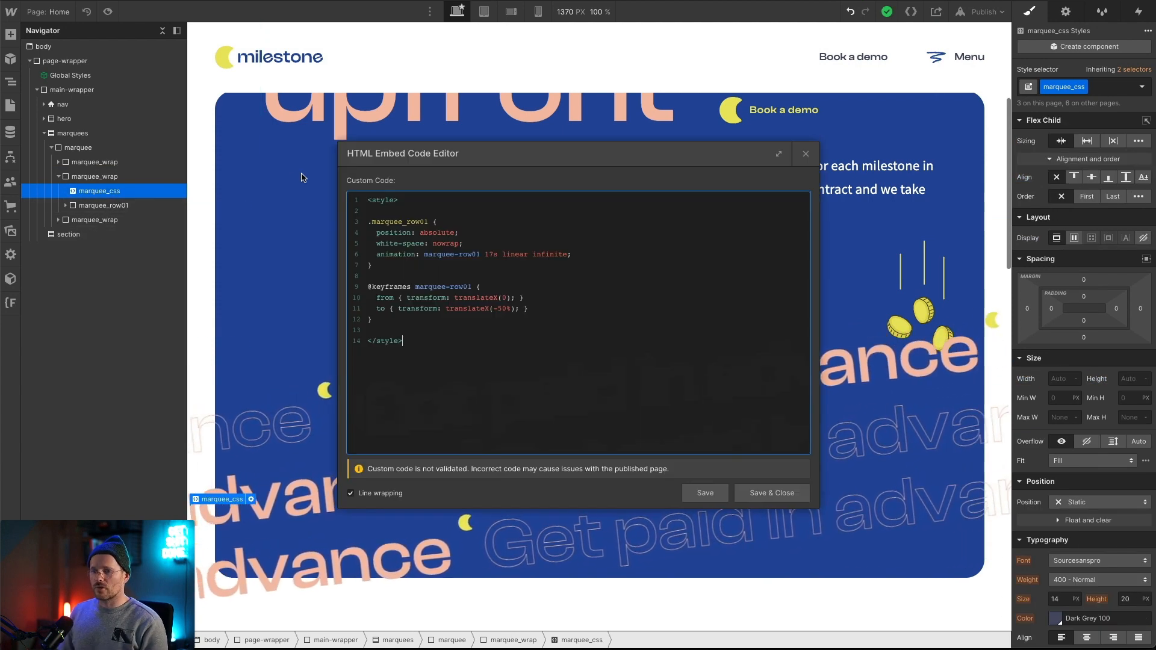
pyautogui.click(502, 298)
pyautogui.write('-5')
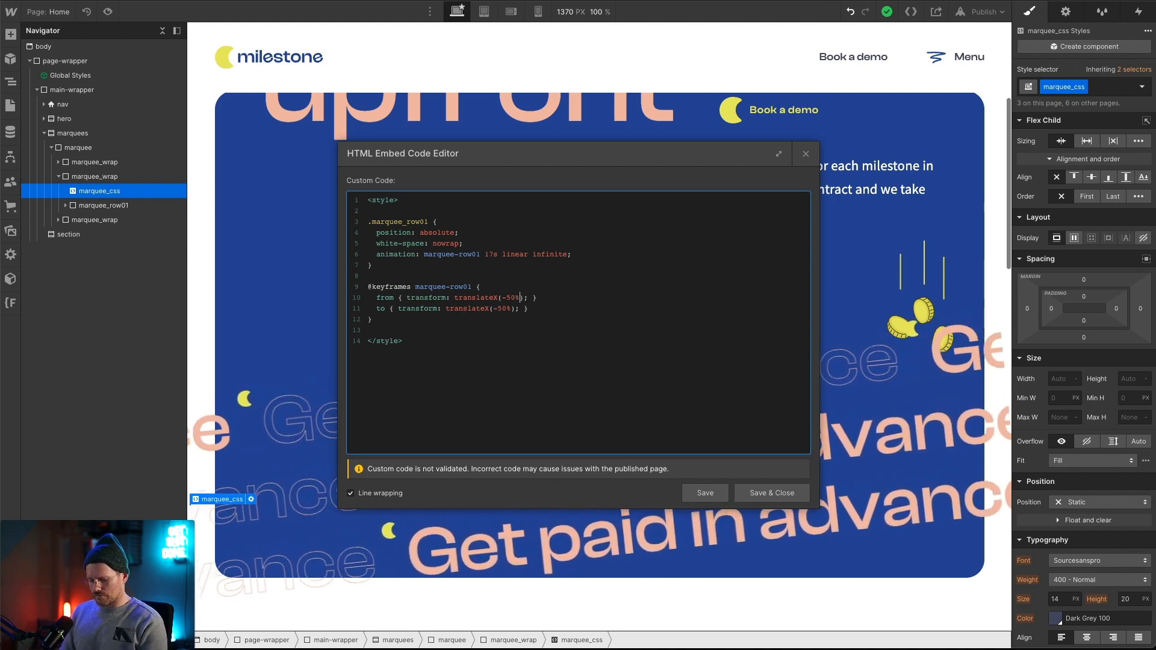
pyautogui.press('BackSpace')
pyautogui.press('BackSpace')
pyautogui.press('BackSpace')
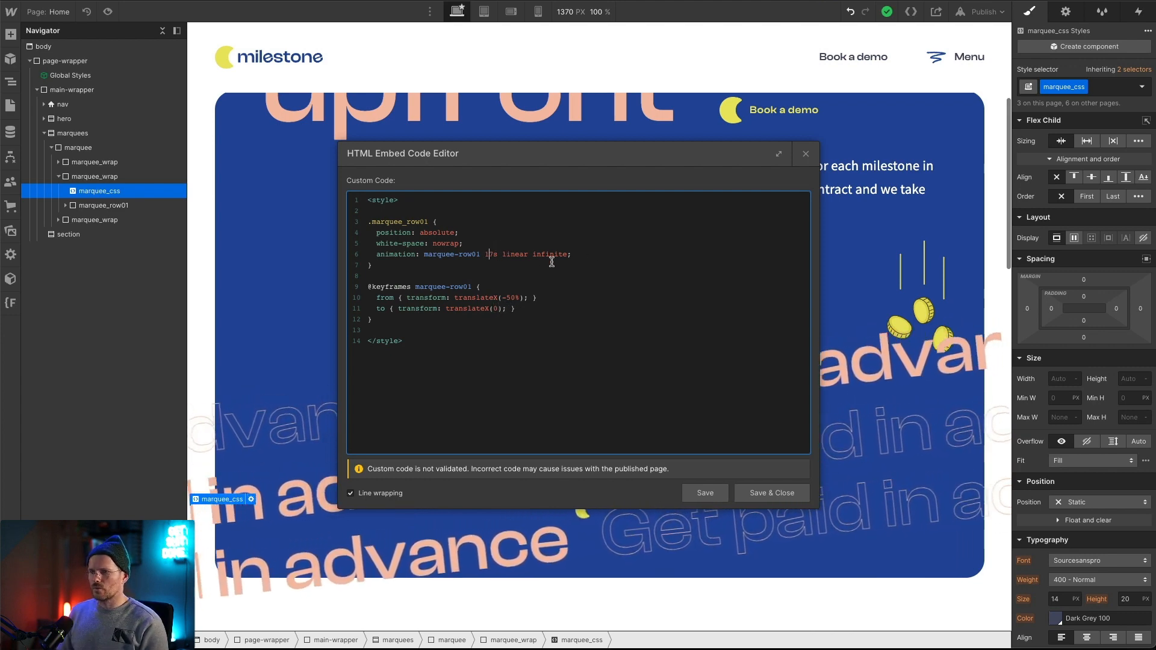
# Set the animation duration in the second marquee_wrap's marquee_css code to 40s.
pyautogui.press('BackSpace')
pyautogui.press('BackSpace')
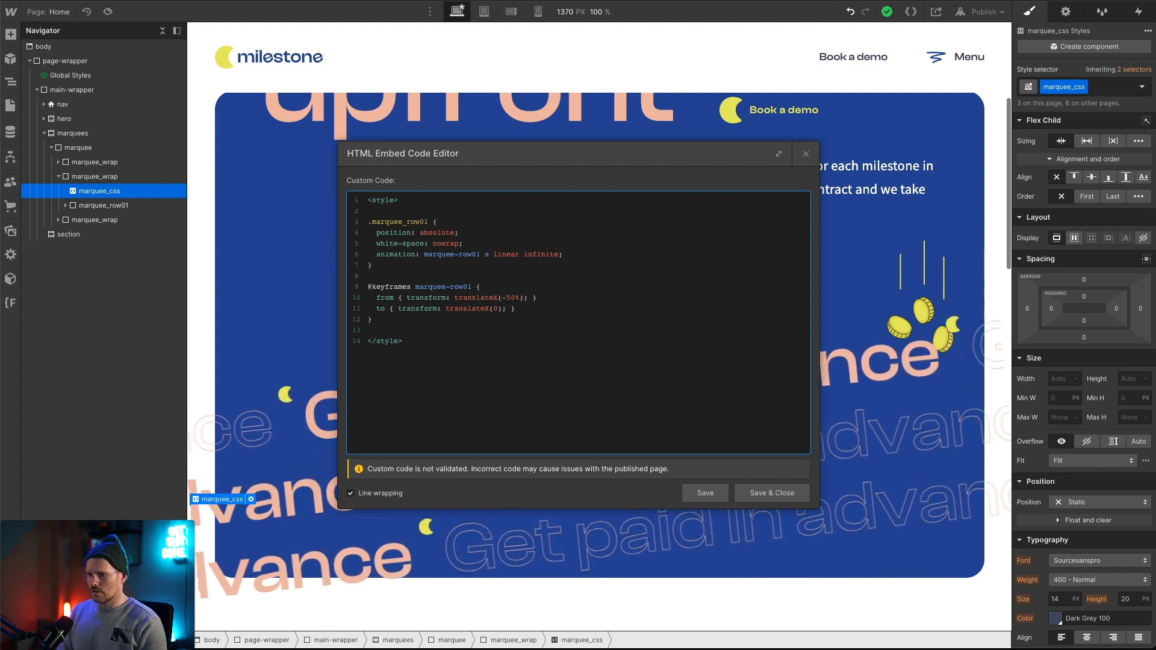
pyautogui.write('40')
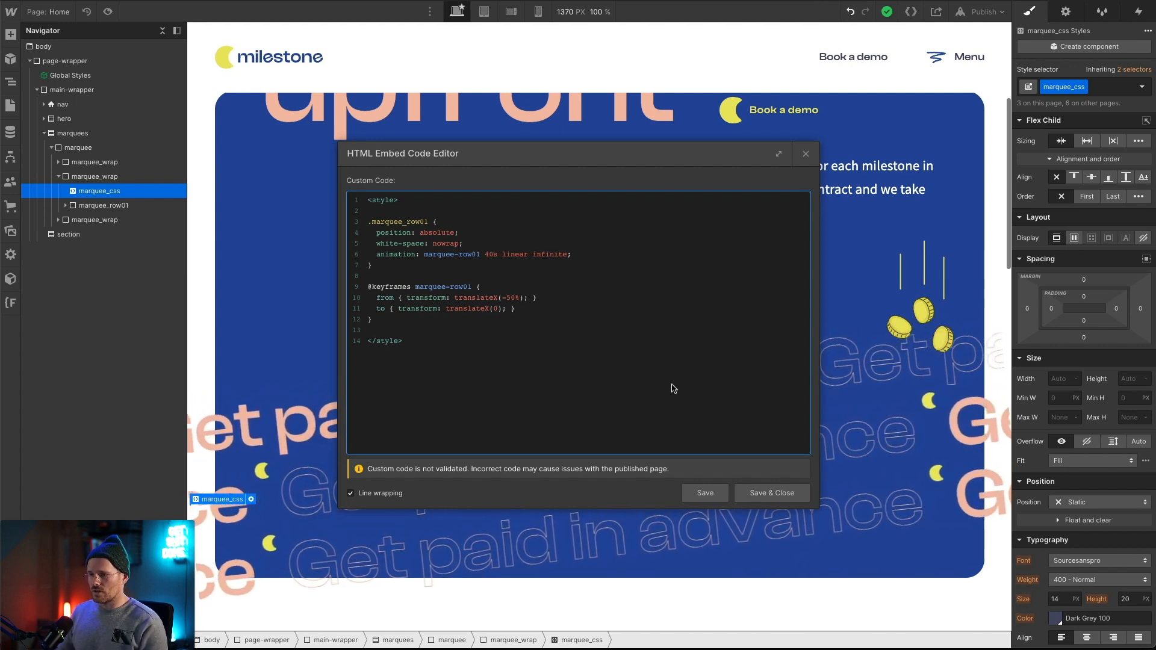
# Save the second row's code, renaming its selector to .marquee_row02 and its animation and keyframes to marquee-row02, and close the editor with saving.
pyautogui.click(704, 494)
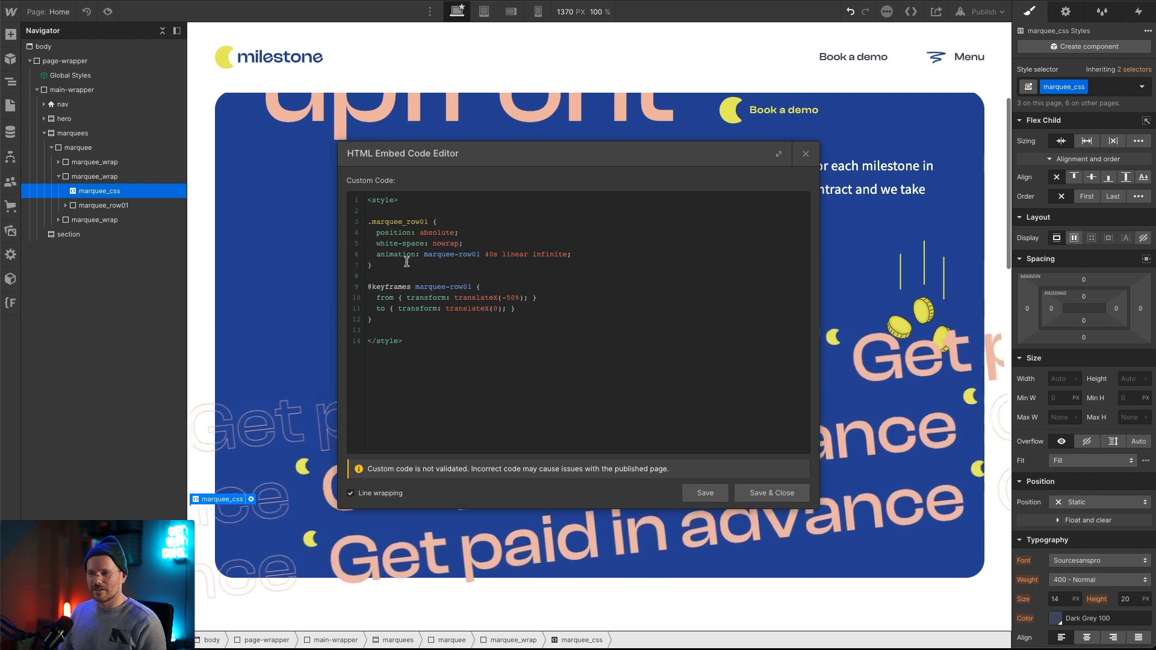
pyautogui.click(425, 224)
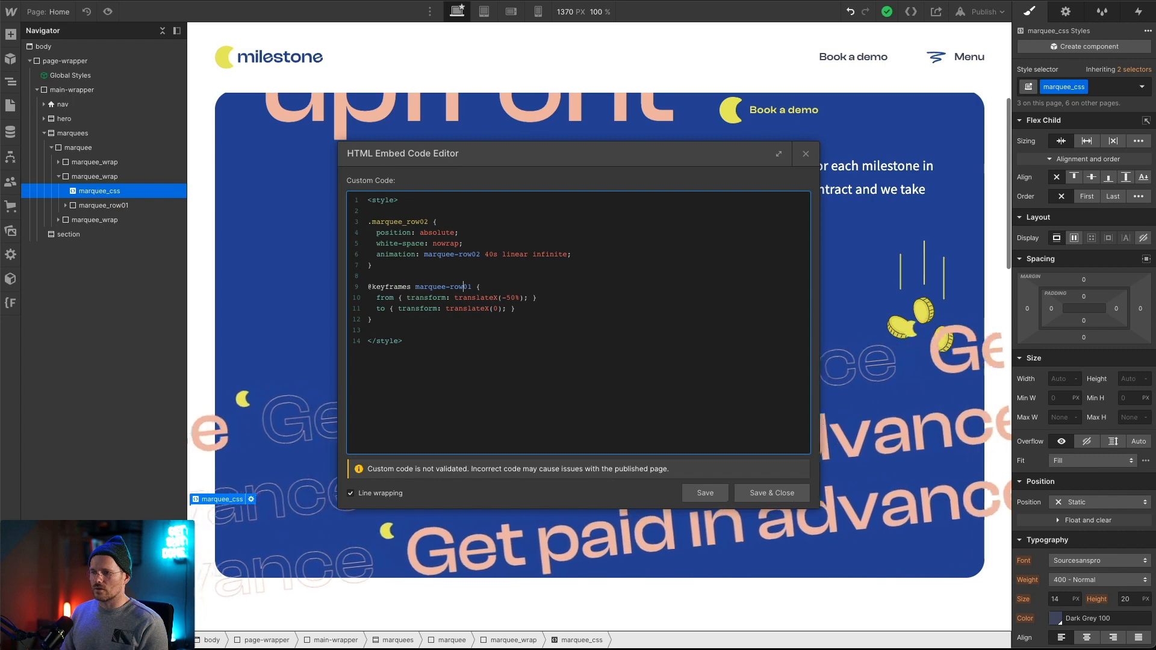
pyautogui.click(716, 493)
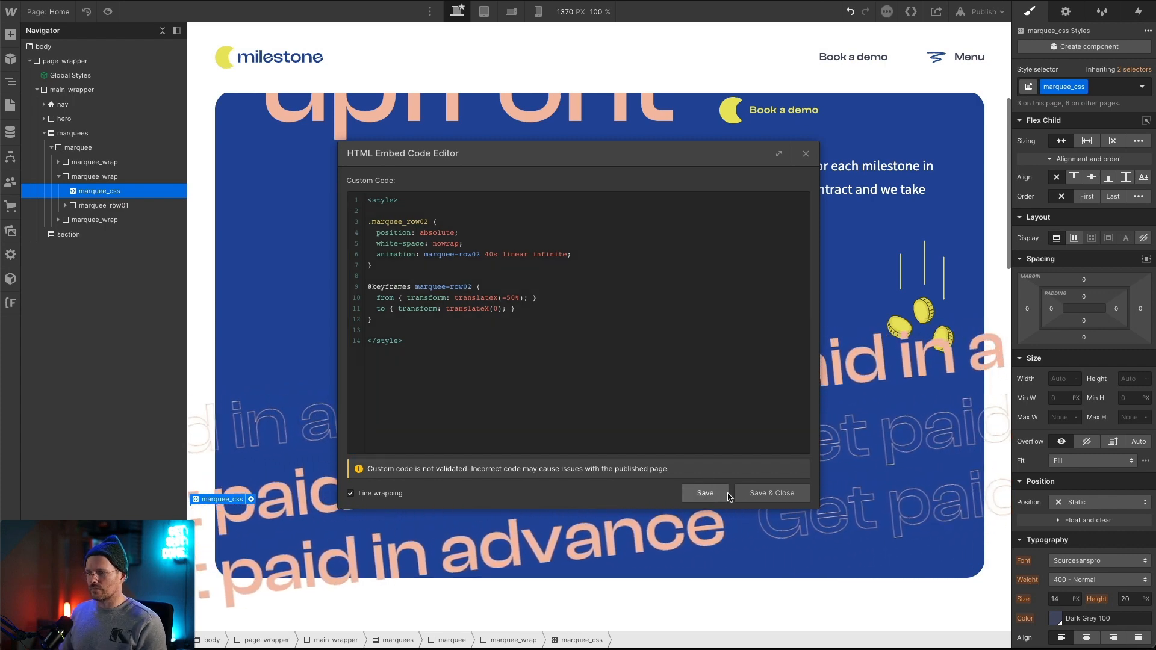
pyautogui.click(738, 494)
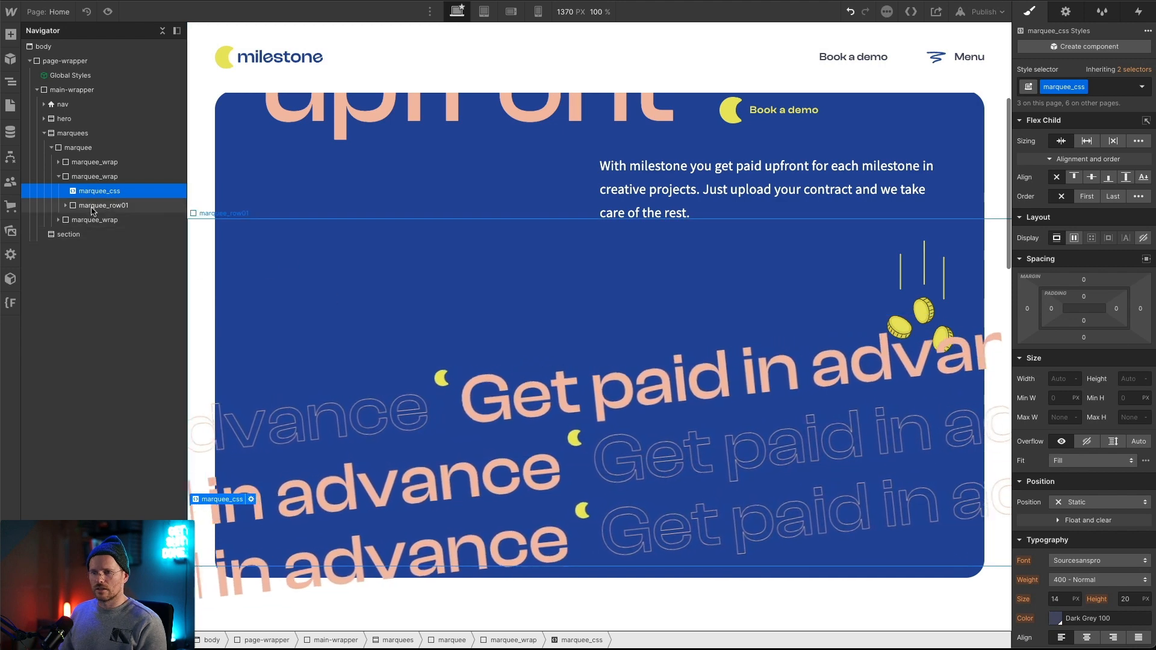
# Replace the marquee_row01 class on the row inside the second marquee_wrap with the existing class marquee_row02.
pyautogui.click(97, 205)
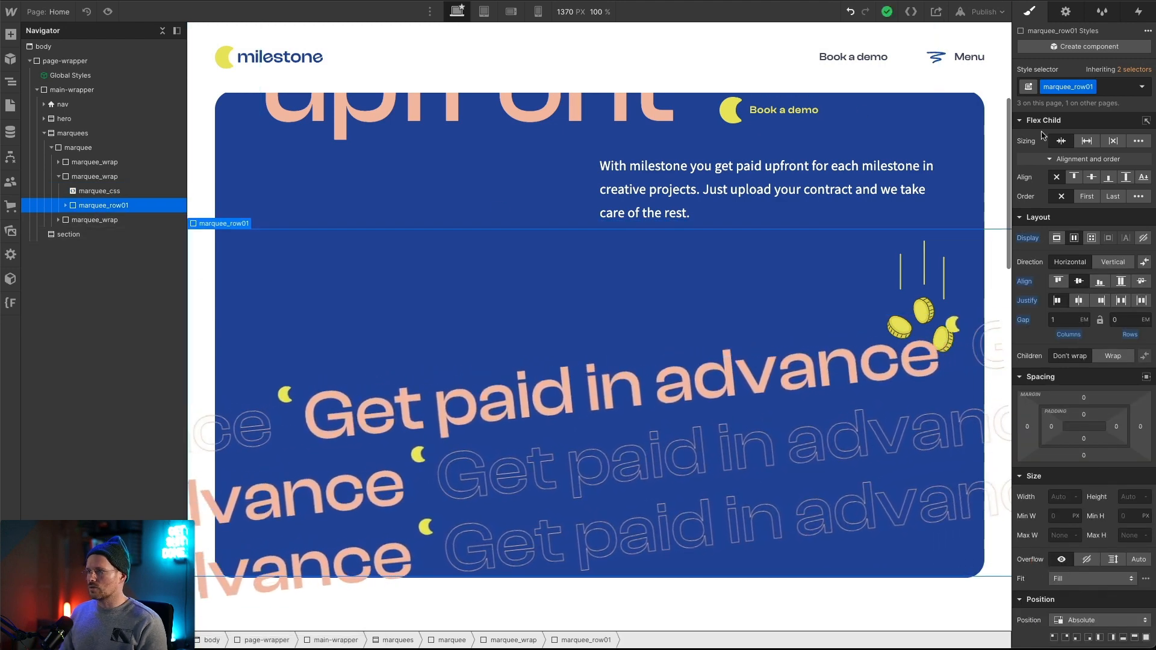
pyautogui.click(1110, 89)
pyautogui.press('BackSpace')
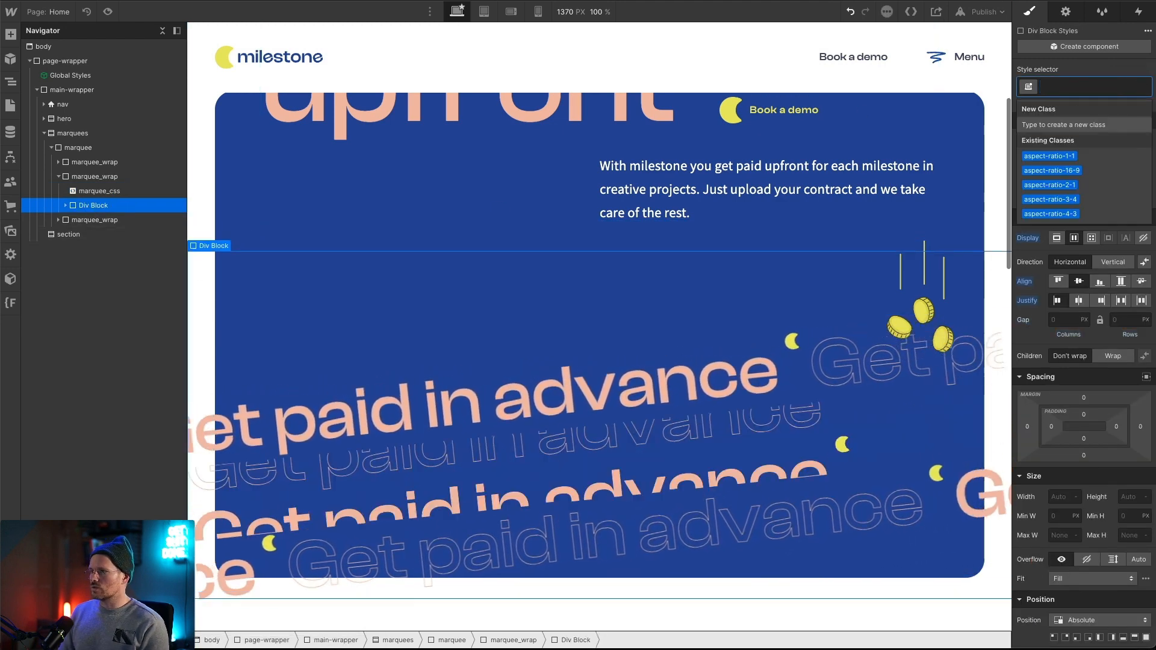
pyautogui.write('marquee')
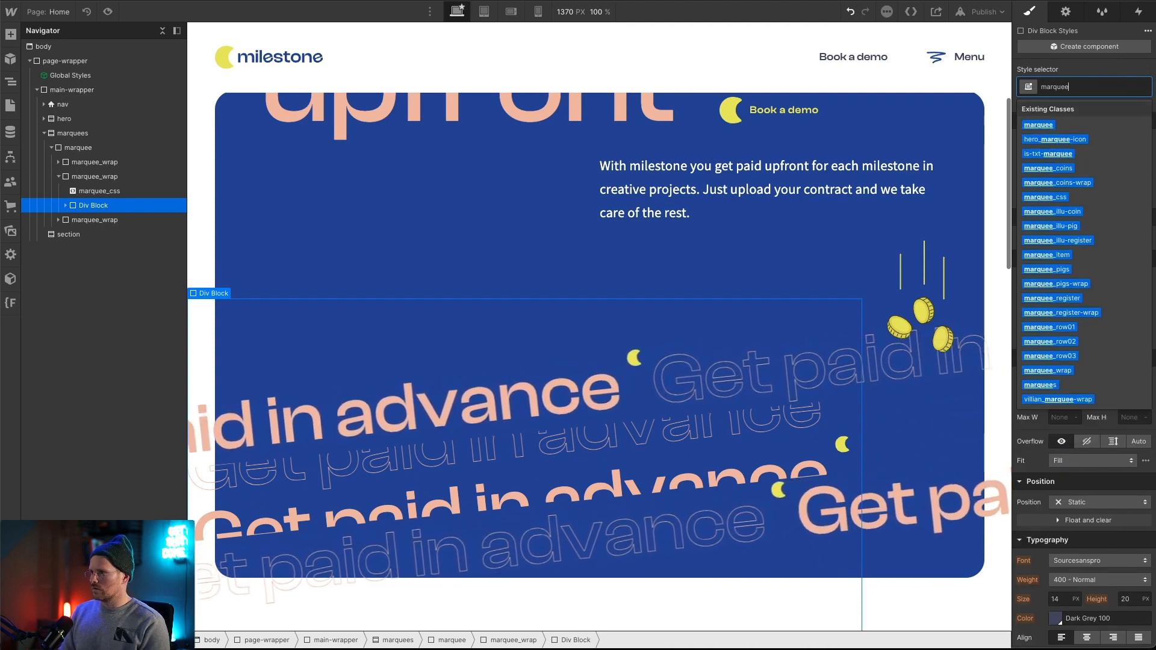
pyautogui.write('_row')
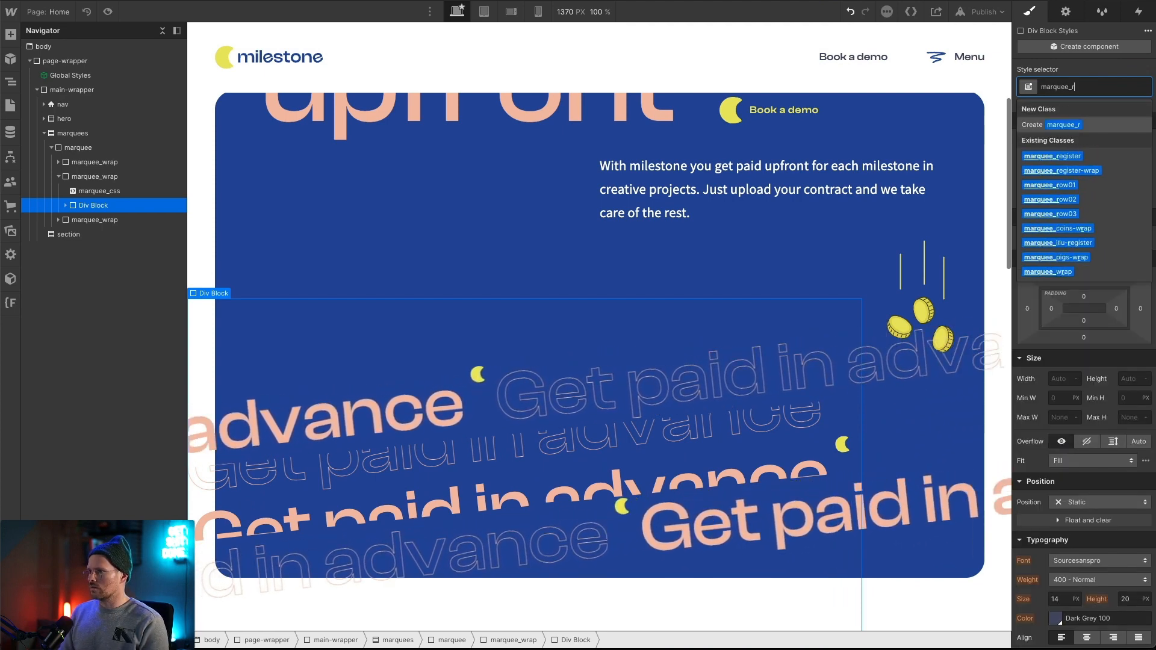
pyautogui.press('Down')
pyautogui.press('Down')
pyautogui.press('Down')
pyautogui.press('Up')
pyautogui.press('Return')
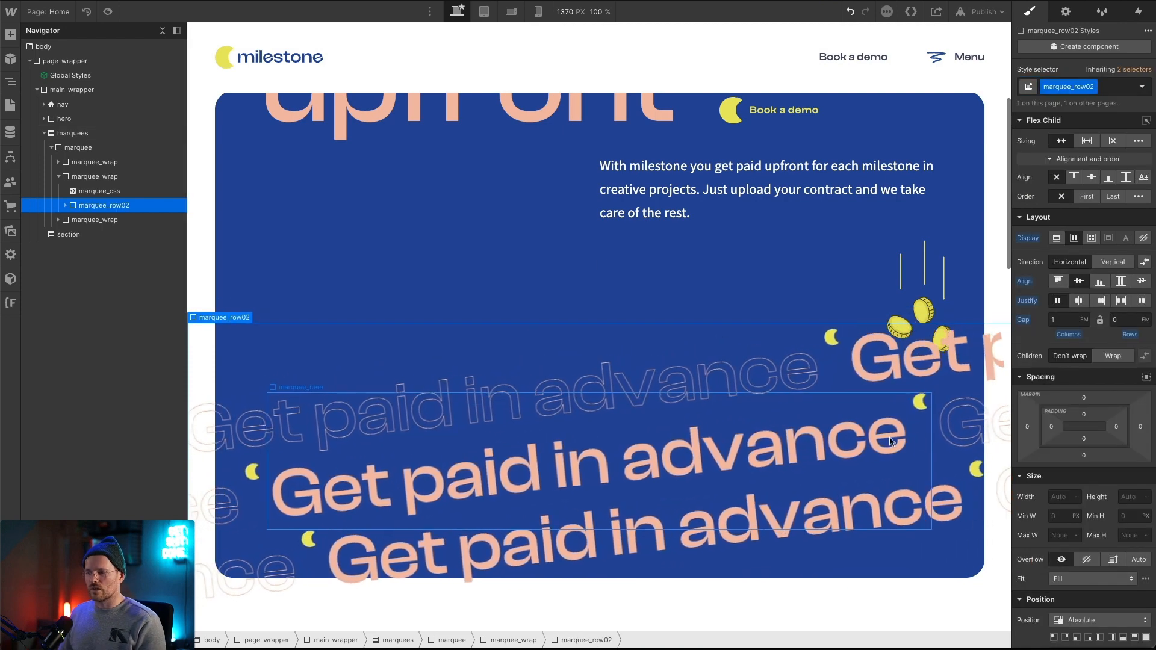
# Expand the third marquee_wrap and replace its row's marquee_row01 class with the existing class marquee_row03.
pyautogui.click(58, 220)
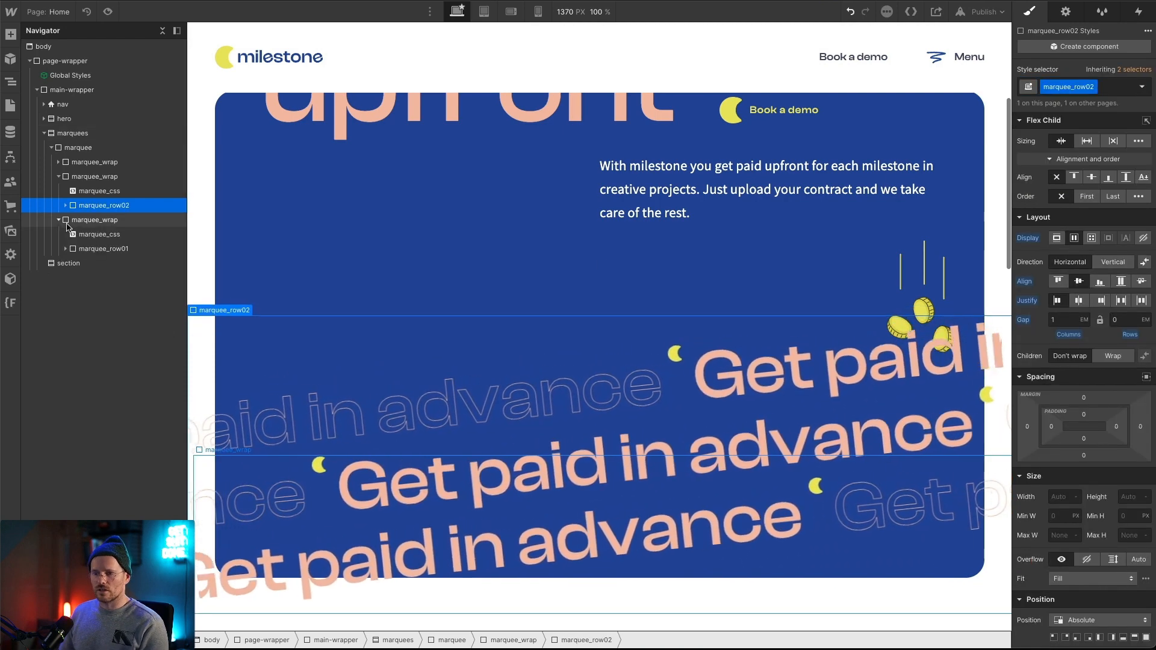
pyautogui.click(104, 249)
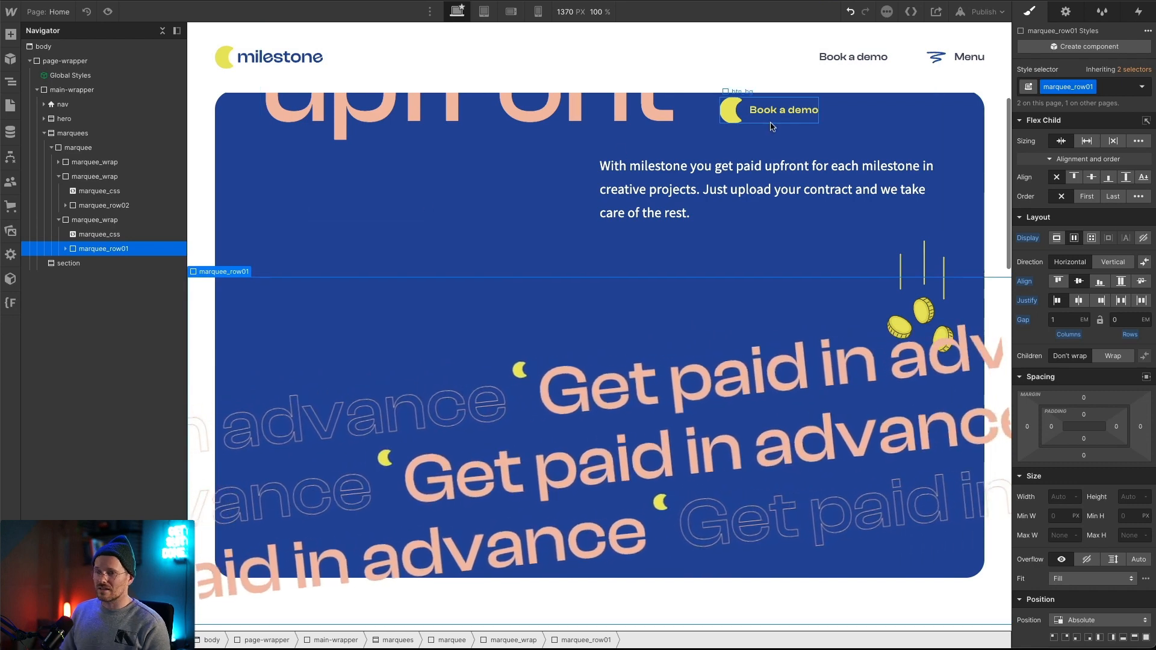
pyautogui.hotkey('ctrl', 'Return')
pyautogui.press('BackSpace')
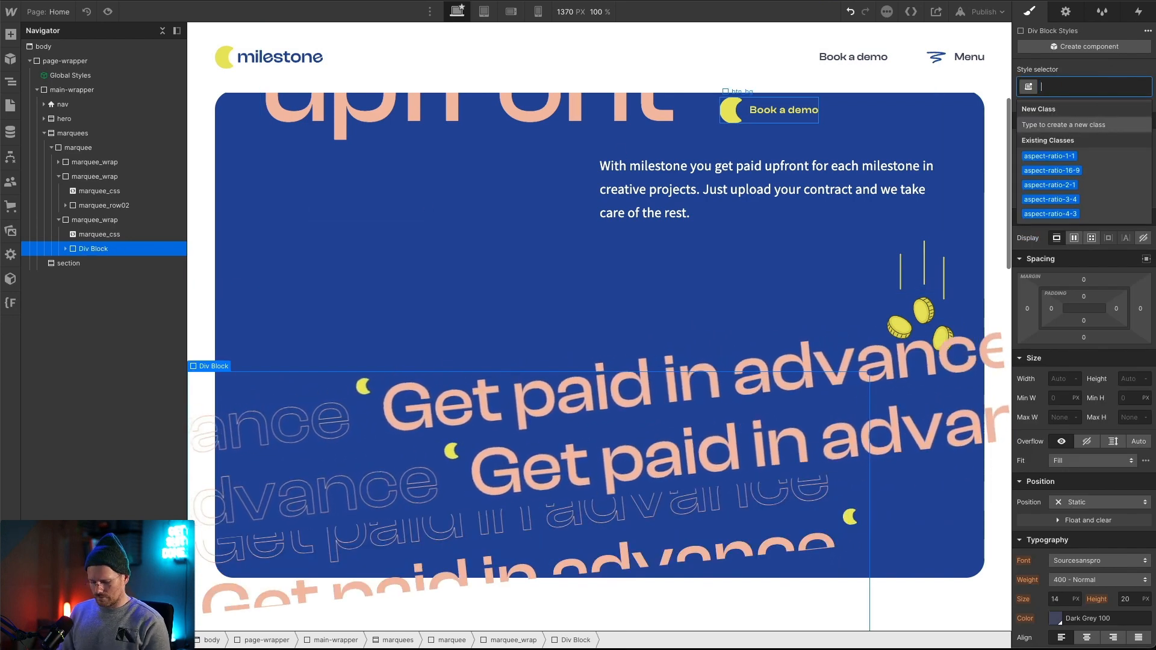
pyautogui.write('marquee')
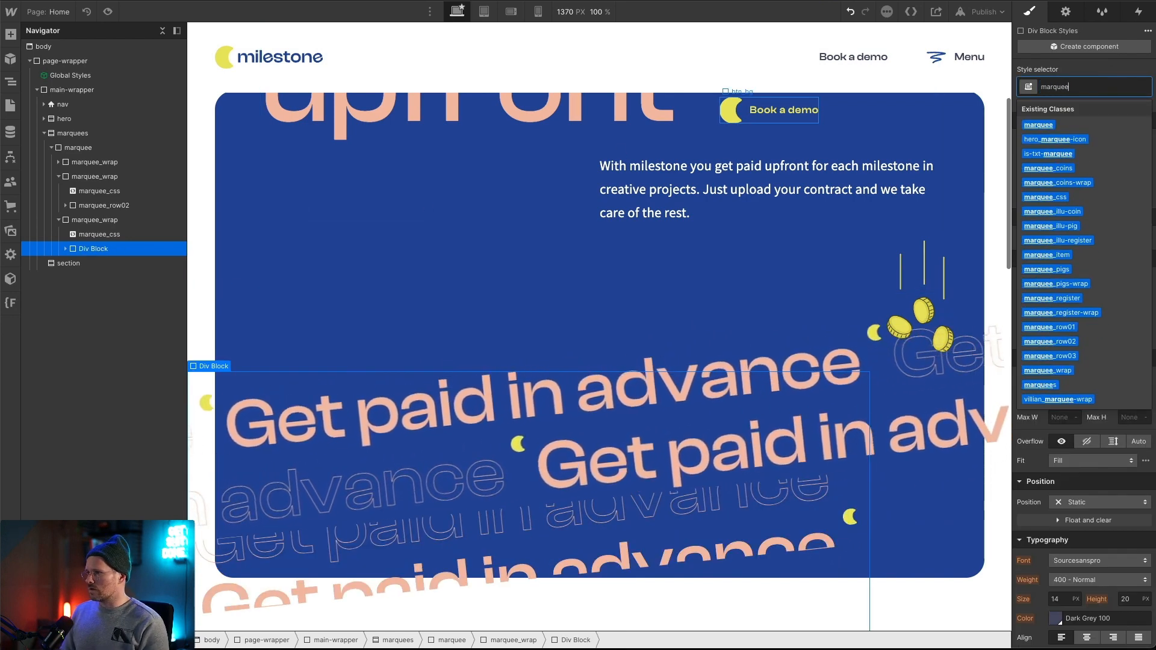
pyautogui.write('_ro')
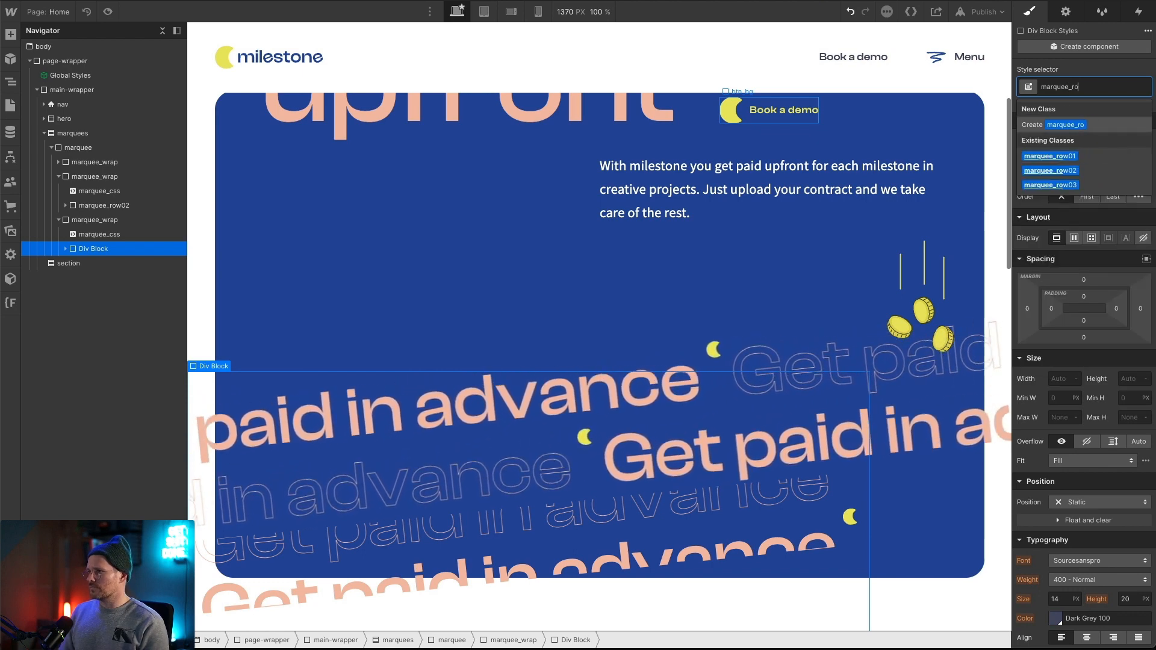
pyautogui.press('Down')
pyautogui.press('Down')
pyautogui.press('Down')
pyautogui.press('Return')
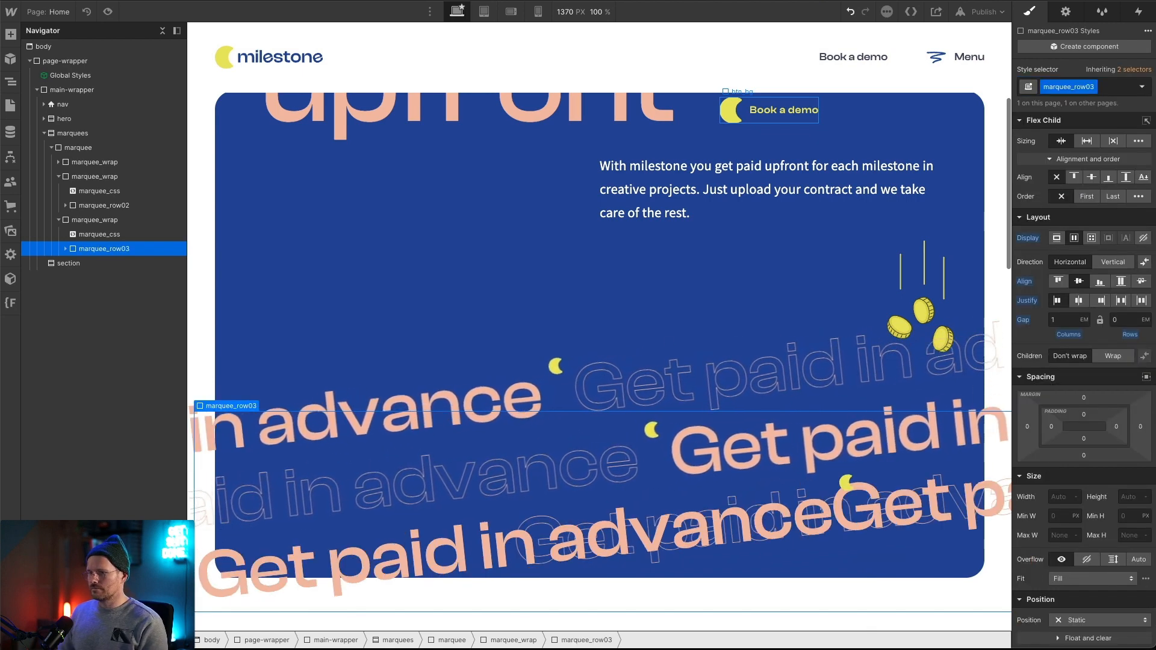
# In the third marquee_wrap's marquee_css code, rename the selector to .marquee_row03, set the animation duration to 30s and save.
pyautogui.click(85, 237)
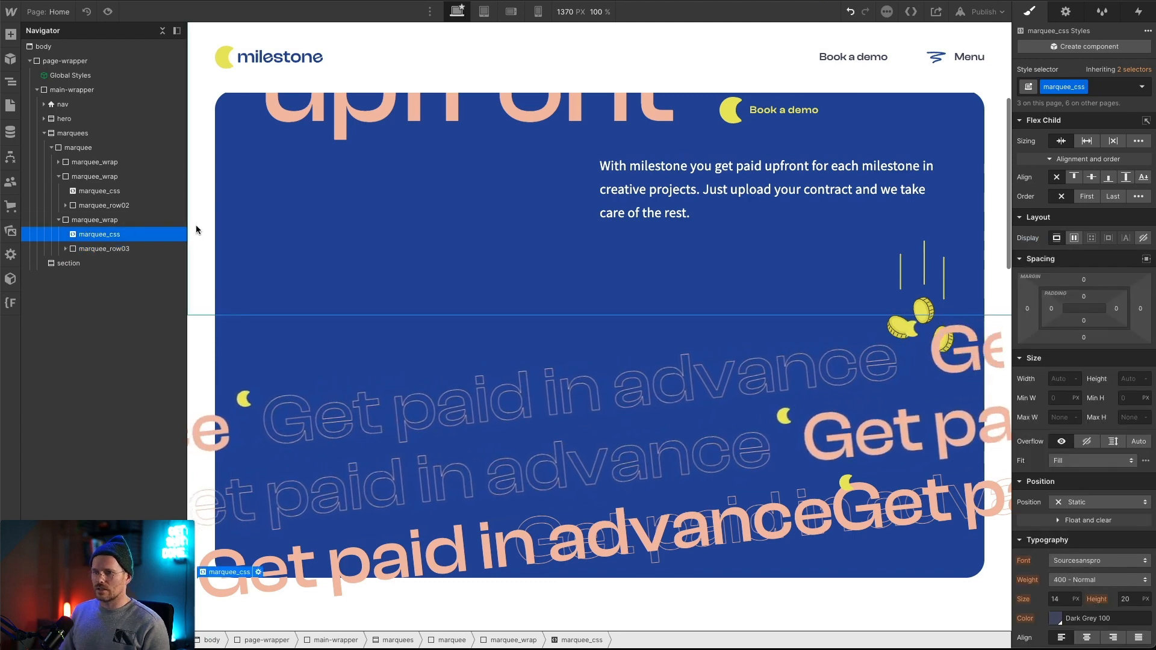
pyautogui.press('Return')
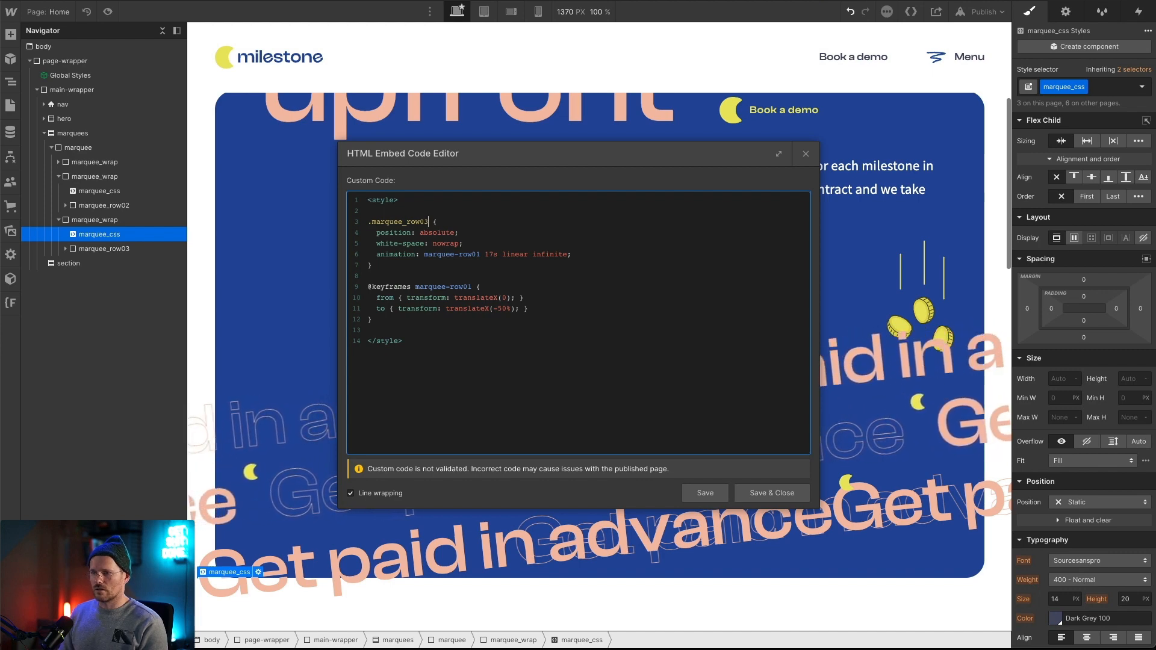
pyautogui.press('Right')
pyautogui.press('Right')
pyautogui.press('Down')
pyautogui.press('Down')
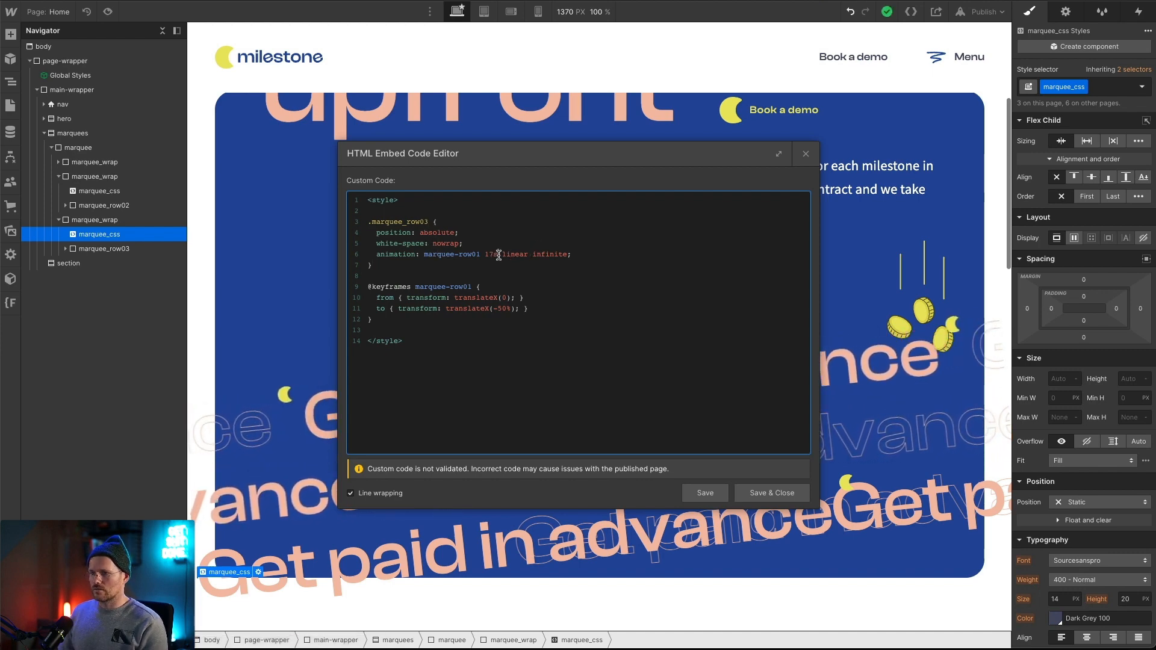
pyautogui.press('BackSpace')
pyautogui.press('BackSpace')
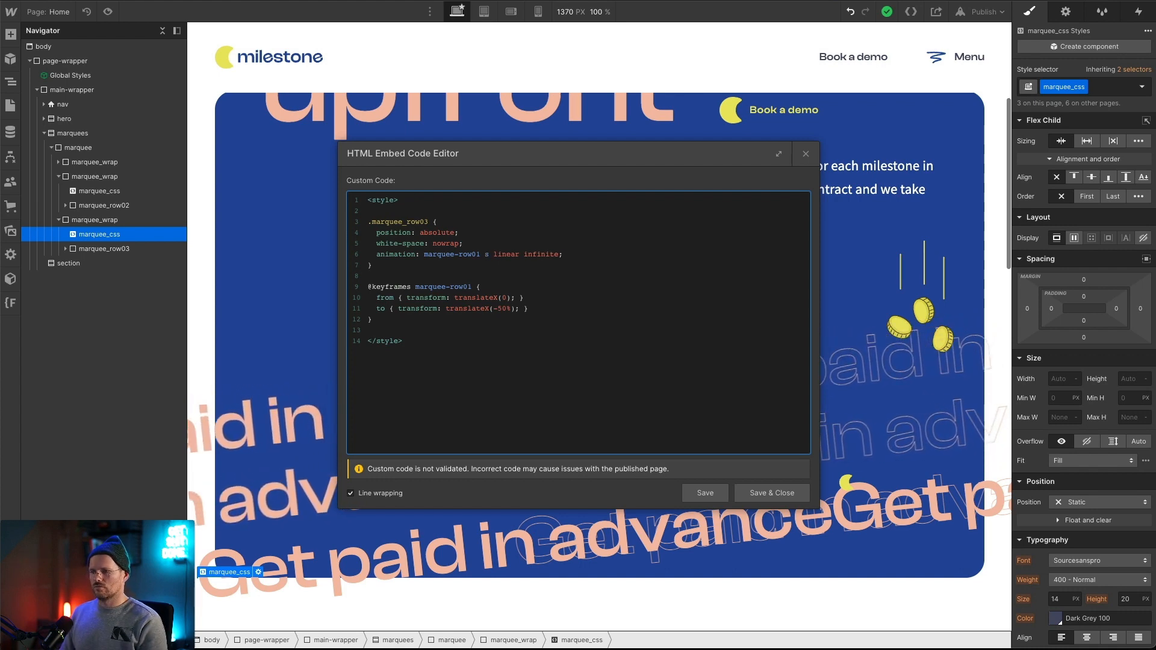
pyautogui.write('30')
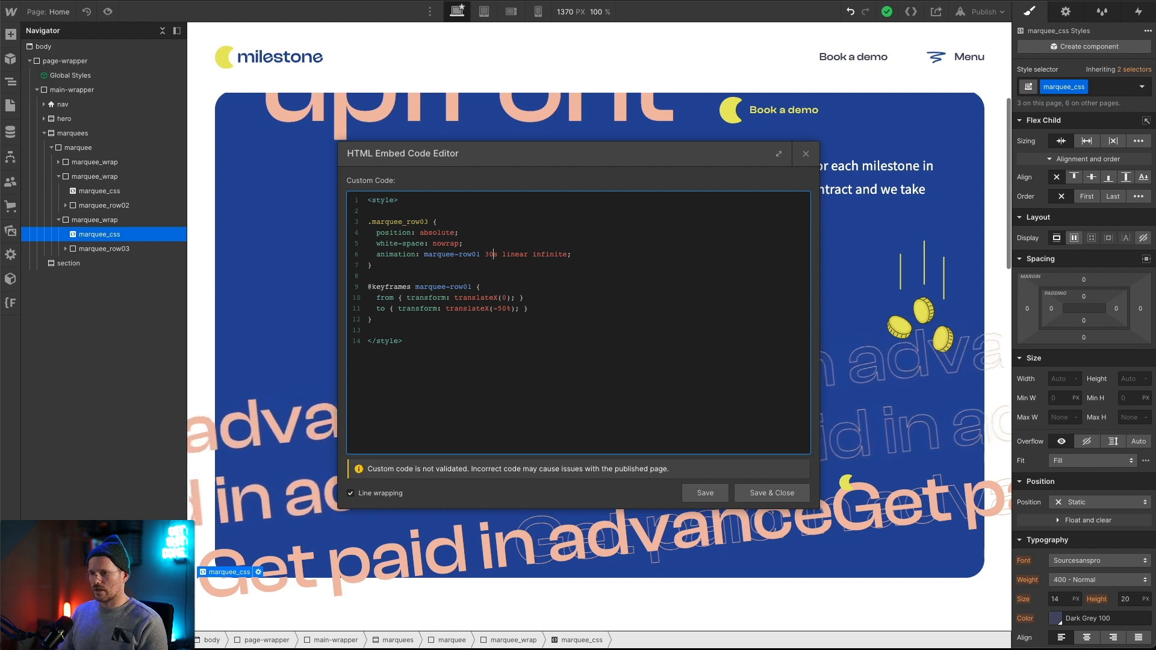
pyautogui.click(703, 494)
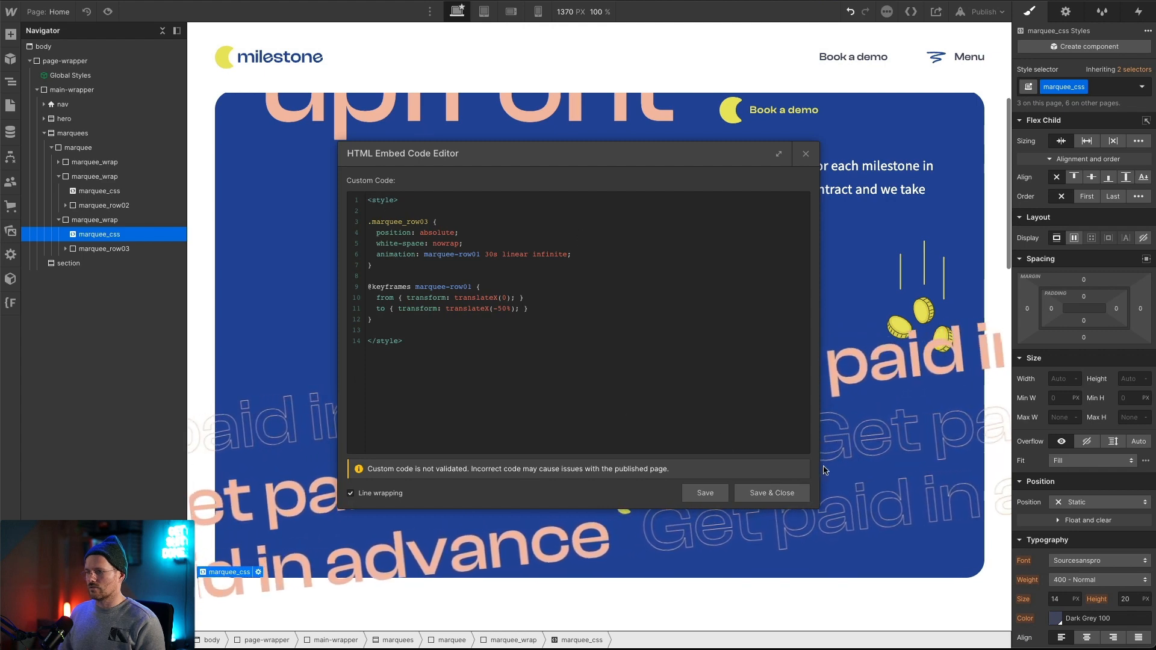
# Rename the third row's animation reference and keyframes to marquee-row03, and save and close the code editor.
pyautogui.click(480, 256)
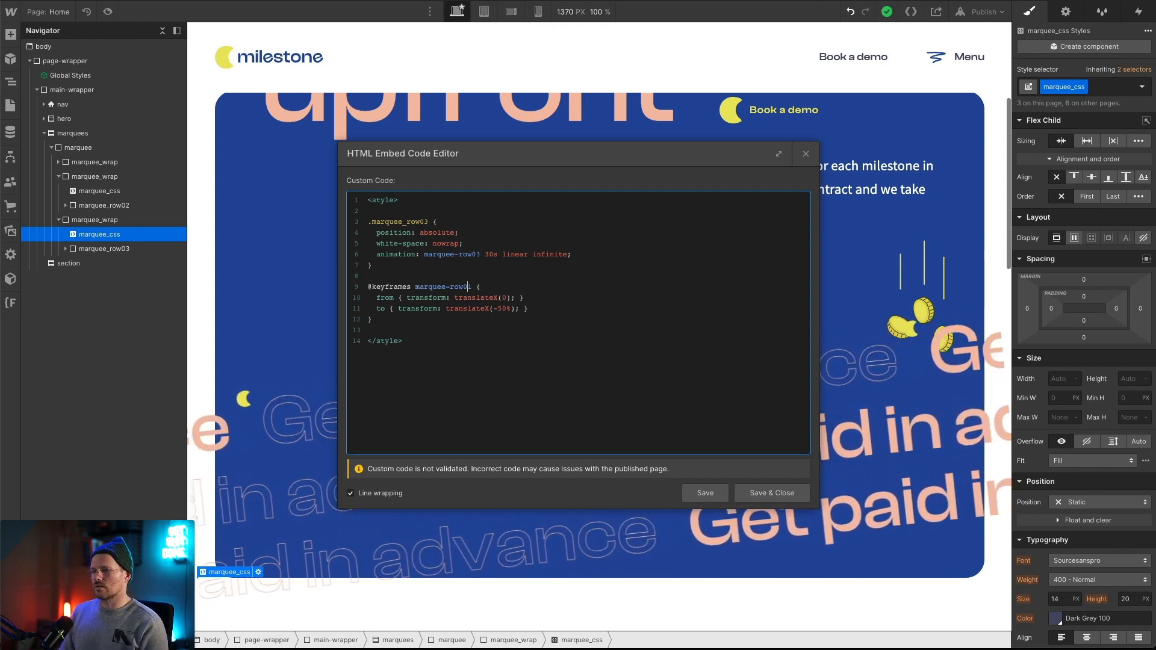
pyautogui.click(697, 494)
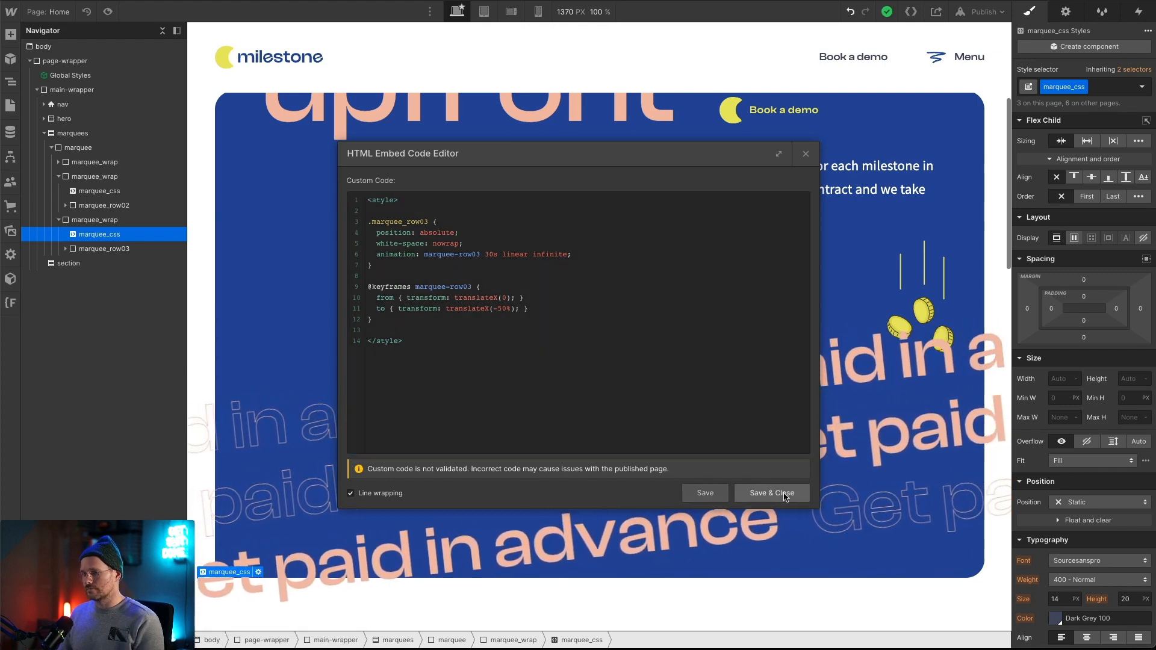
pyautogui.click(772, 494)
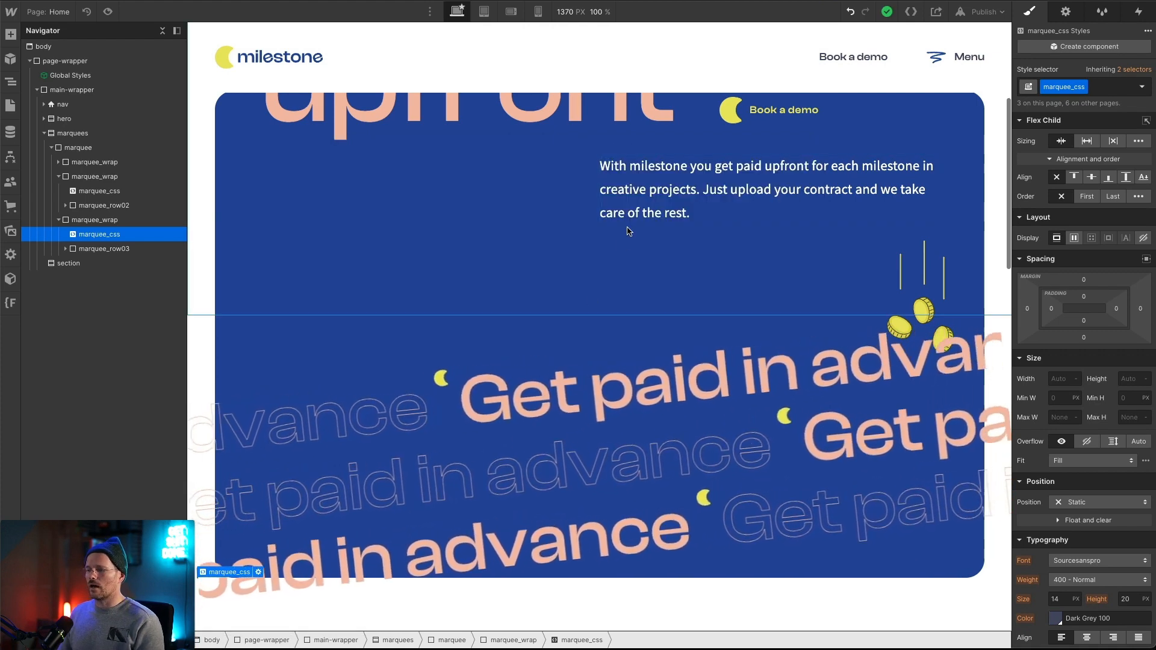
# Select the marquees section and reset its z-index to Auto to compare how it stacks with the hero.
pyautogui.scroll(-3, 638, 271)
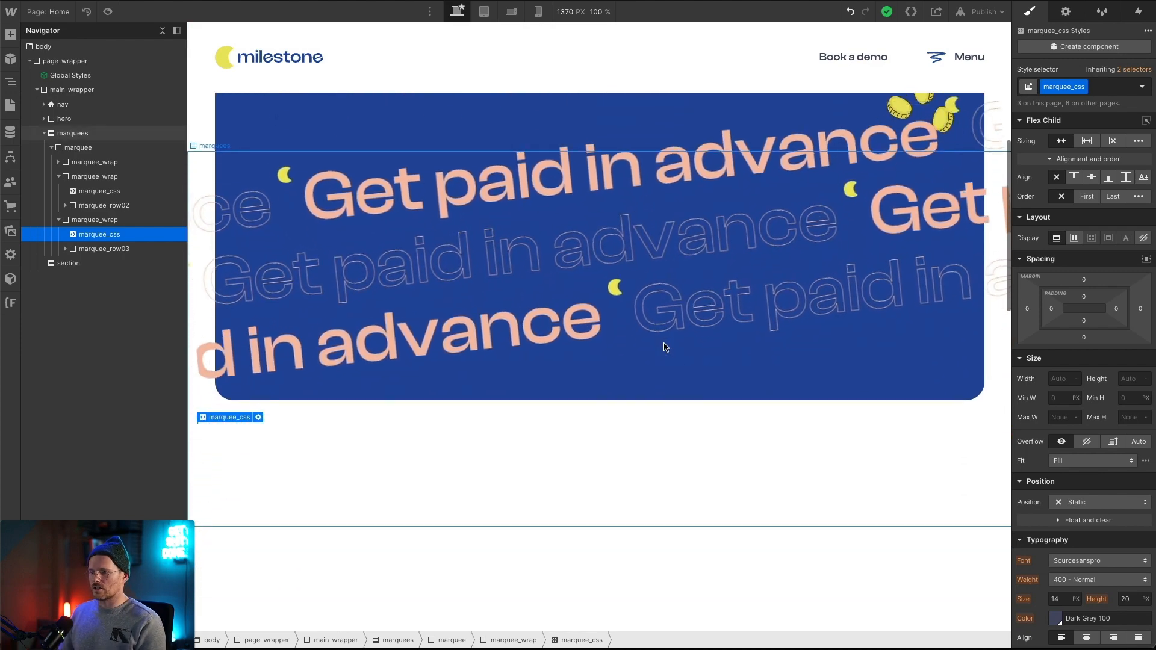
pyautogui.scroll(2, 664, 348)
pyautogui.scroll(-2, 664, 347)
pyautogui.scroll(3, 664, 347)
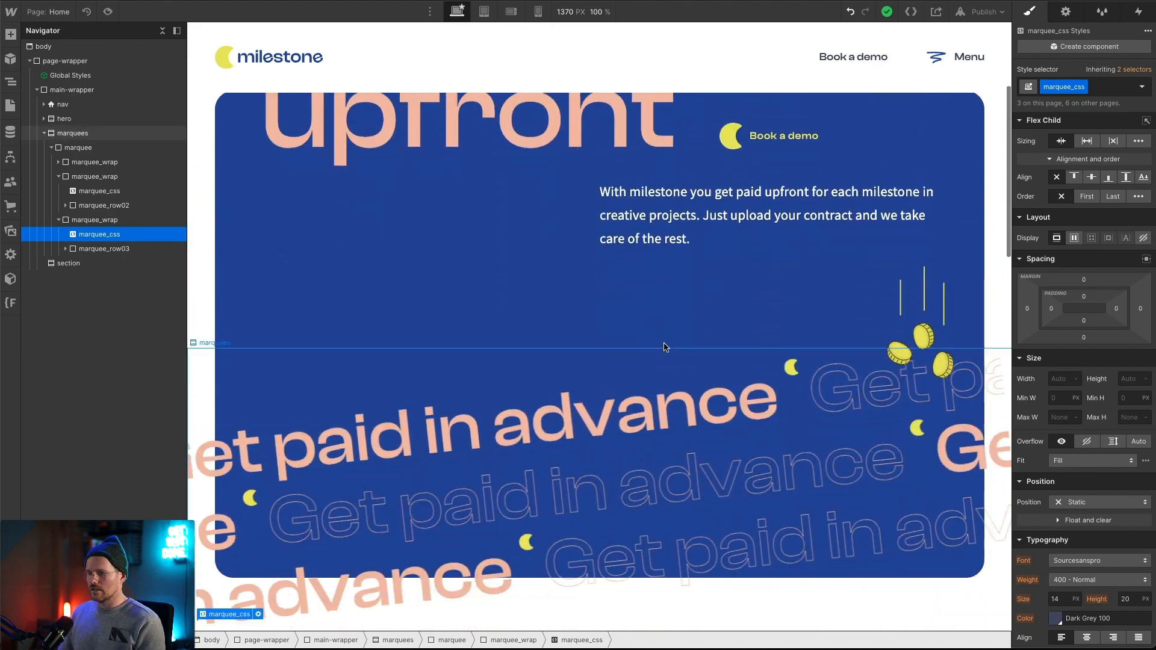
pyautogui.scroll(-2, 664, 347)
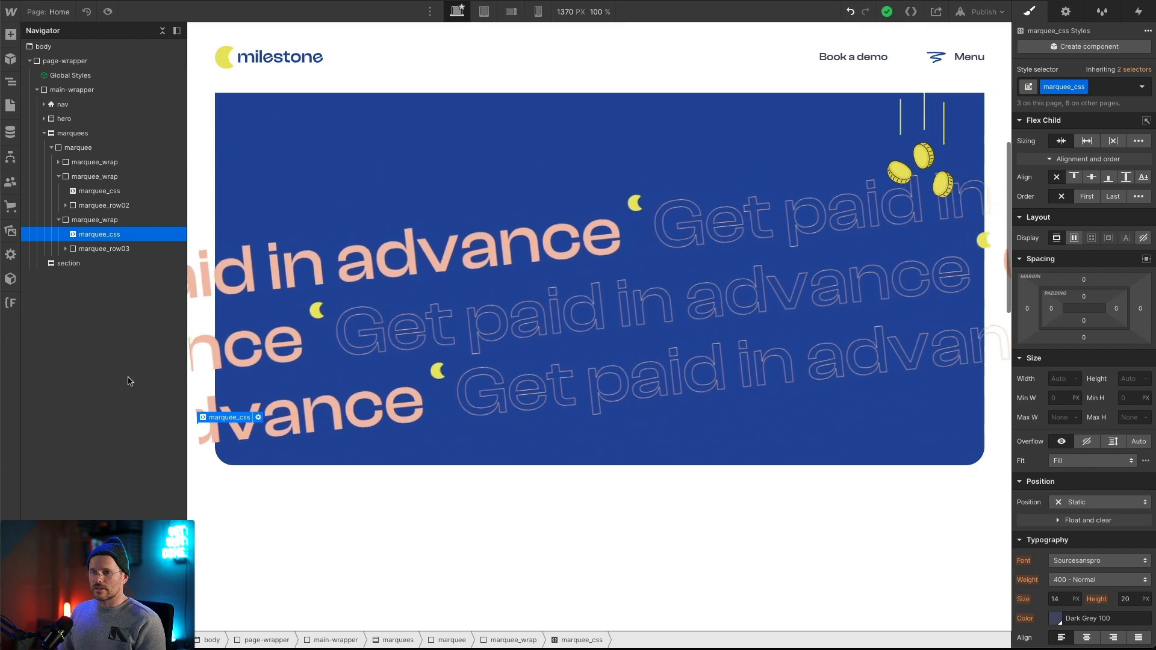
pyautogui.click(72, 134)
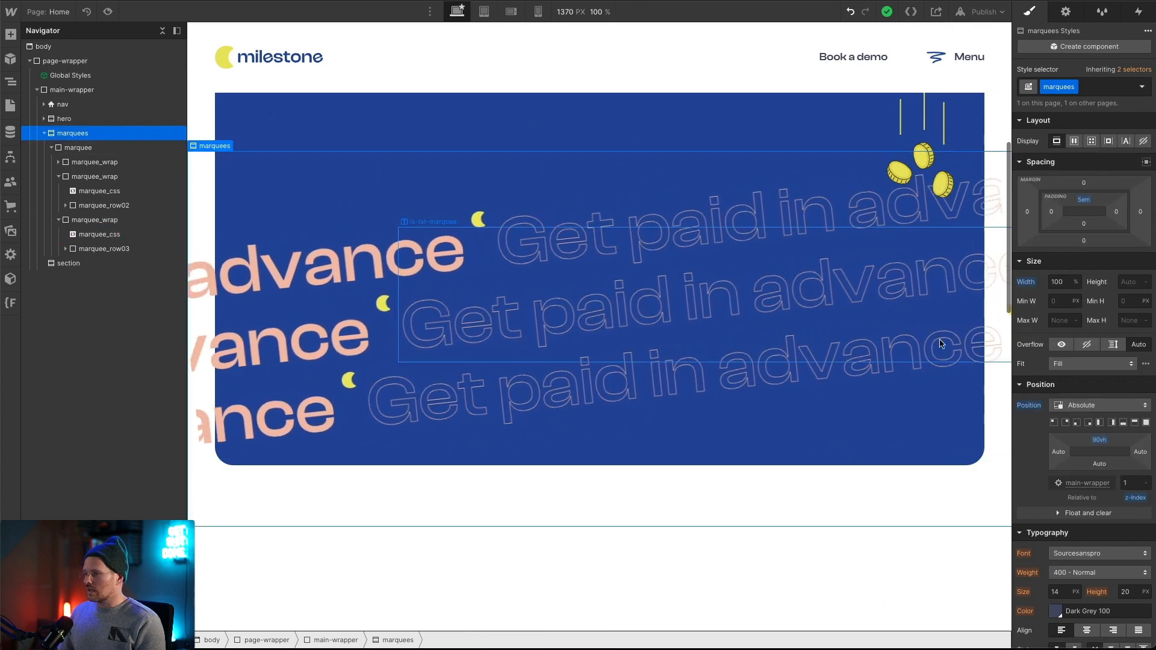
pyautogui.keyDown('alt'); pyautogui.click(1134, 498); pyautogui.keyUp('alt')
pyautogui.scroll(7, 515, 260)
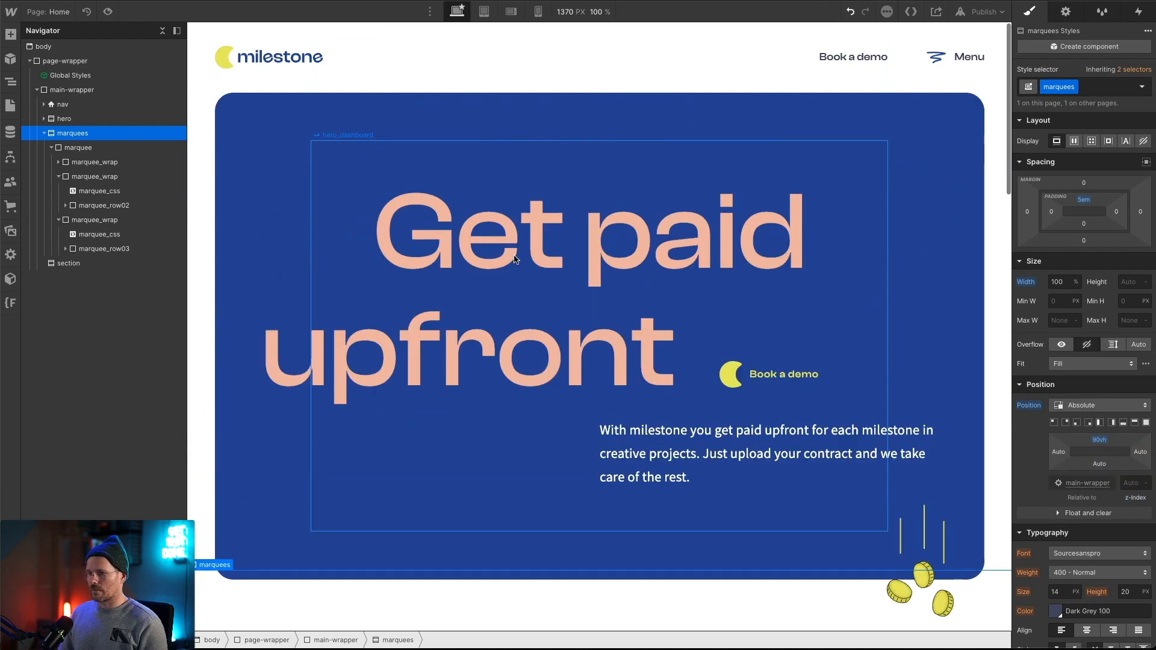
pyautogui.scroll(-4, 515, 260)
pyautogui.scroll(-2, 515, 260)
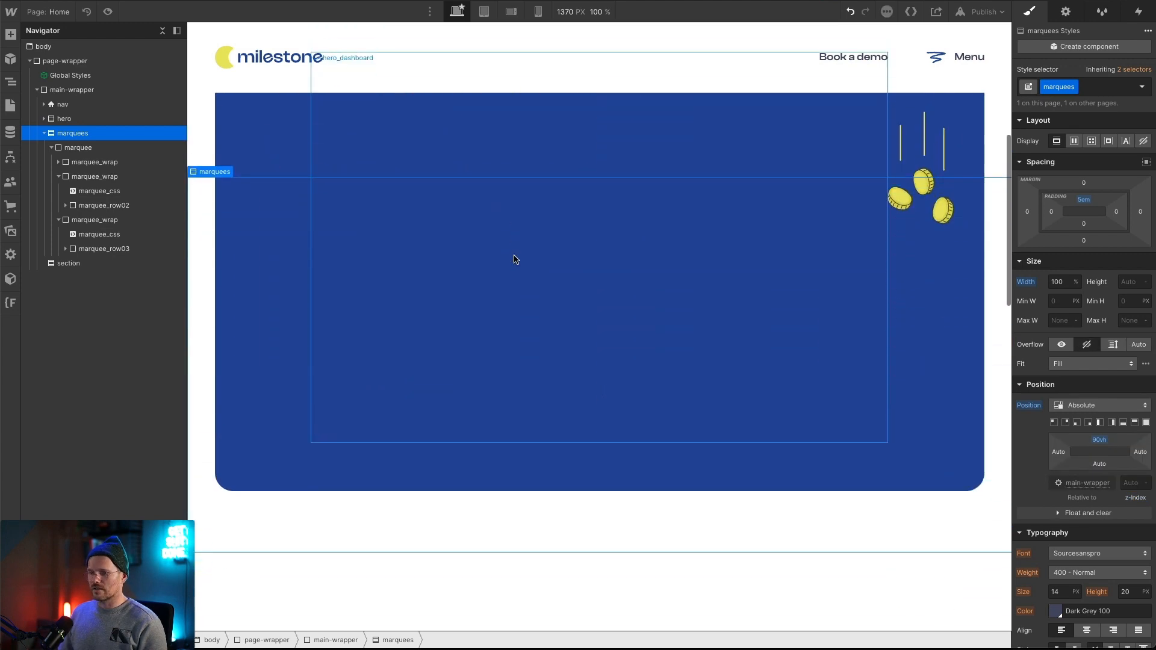
pyautogui.scroll(1, 514, 259)
# Set the marquees section's z-index to 0.
pyautogui.click(1129, 484)
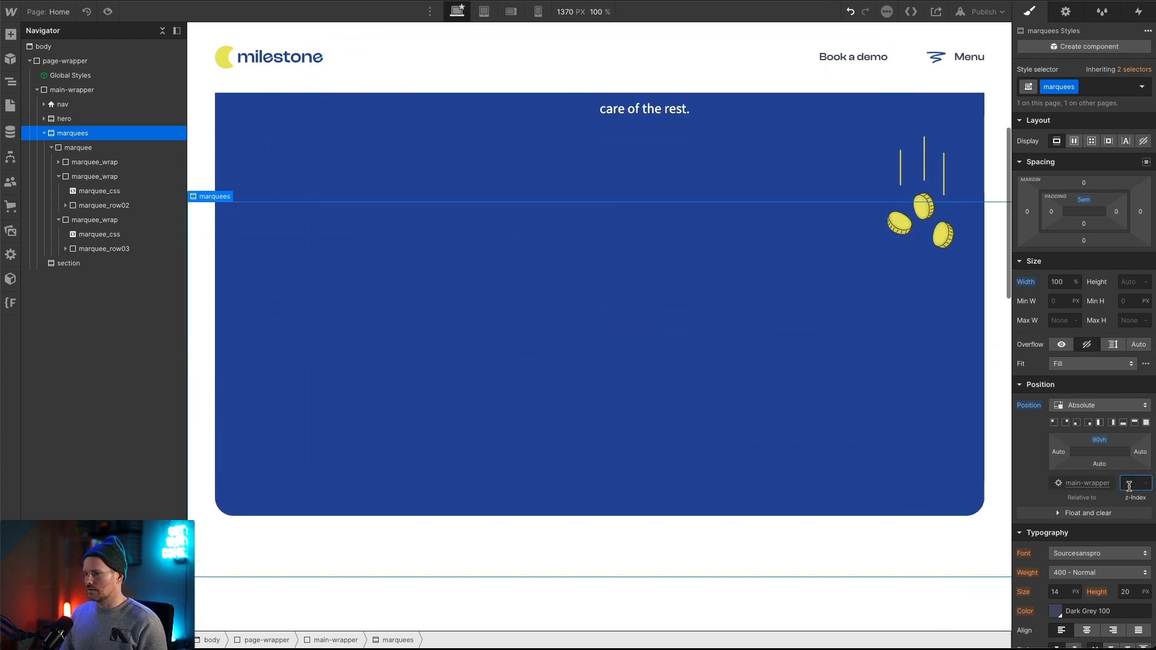
pyautogui.scroll(-20, 758, 458)
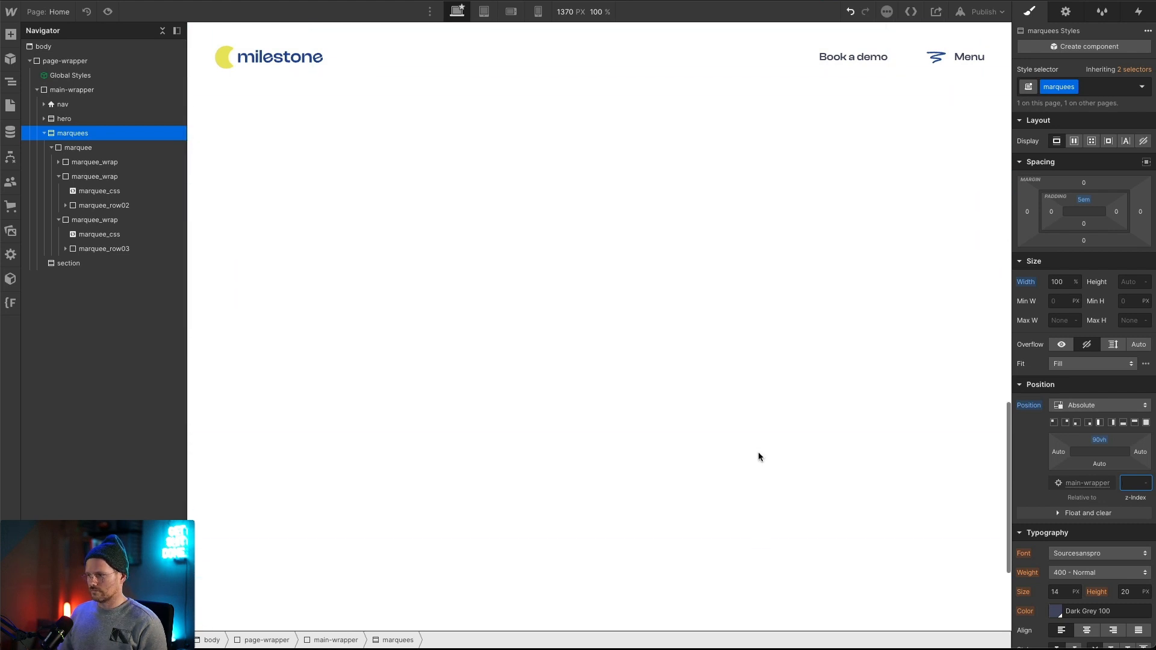
pyautogui.scroll(20, 758, 457)
pyautogui.write('0')
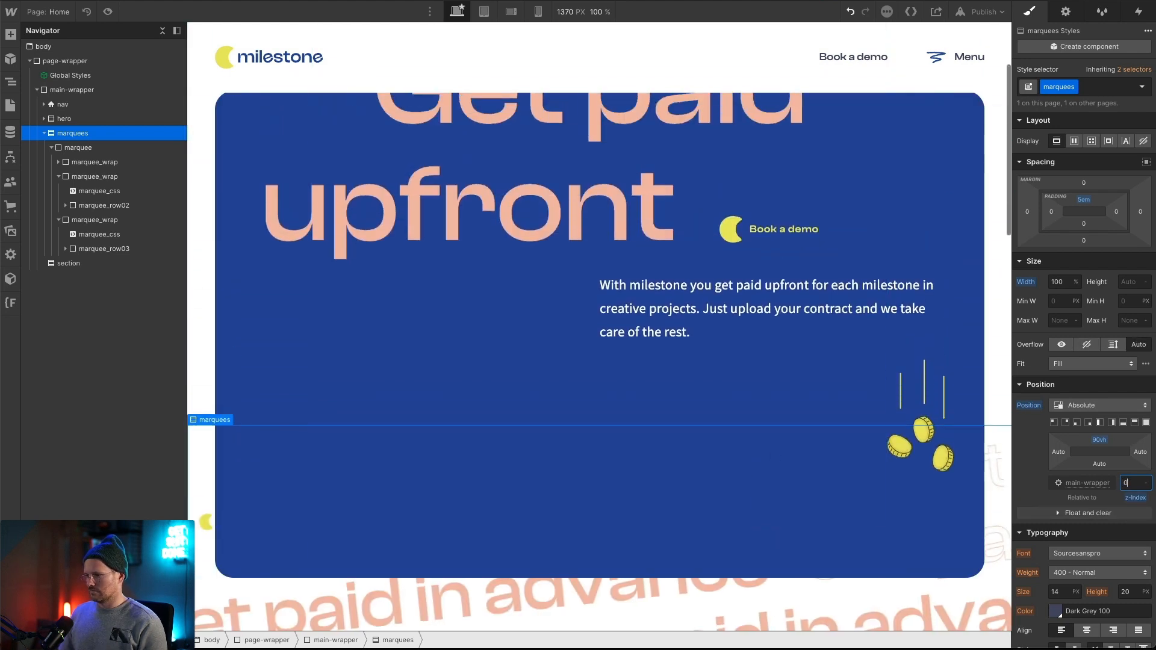
pyautogui.scroll(-2, 830, 400)
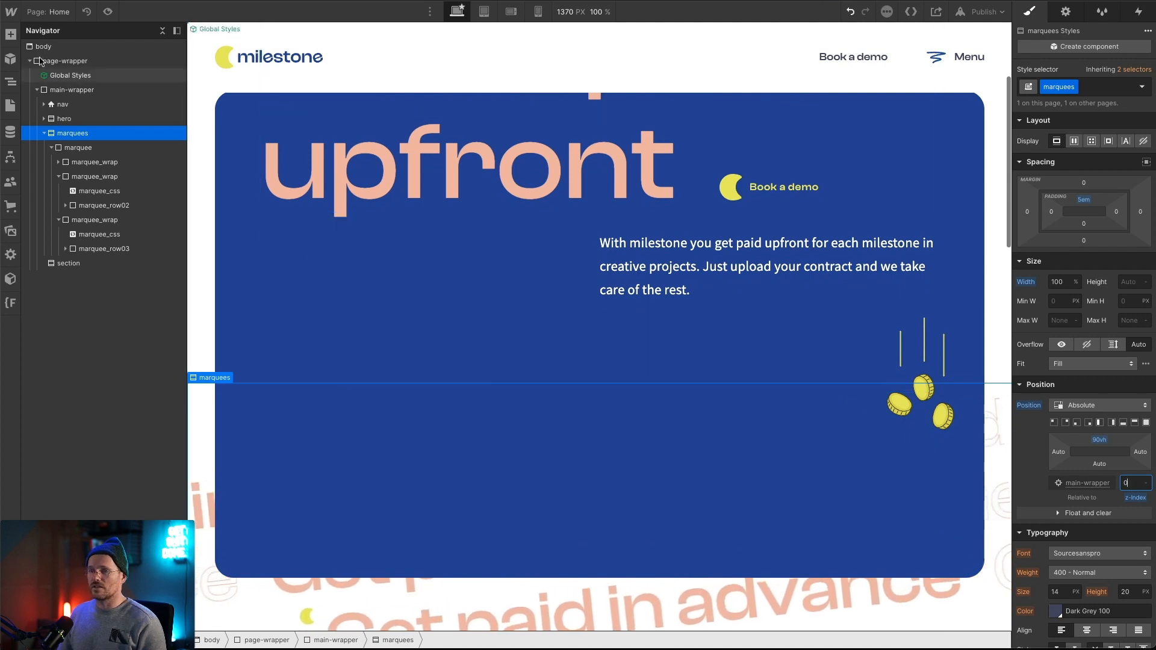
# Preview the page, and switch to the Figma design to examine the beige section's headings, rounded images and illustrations below the hero.
pyautogui.click(108, 12)
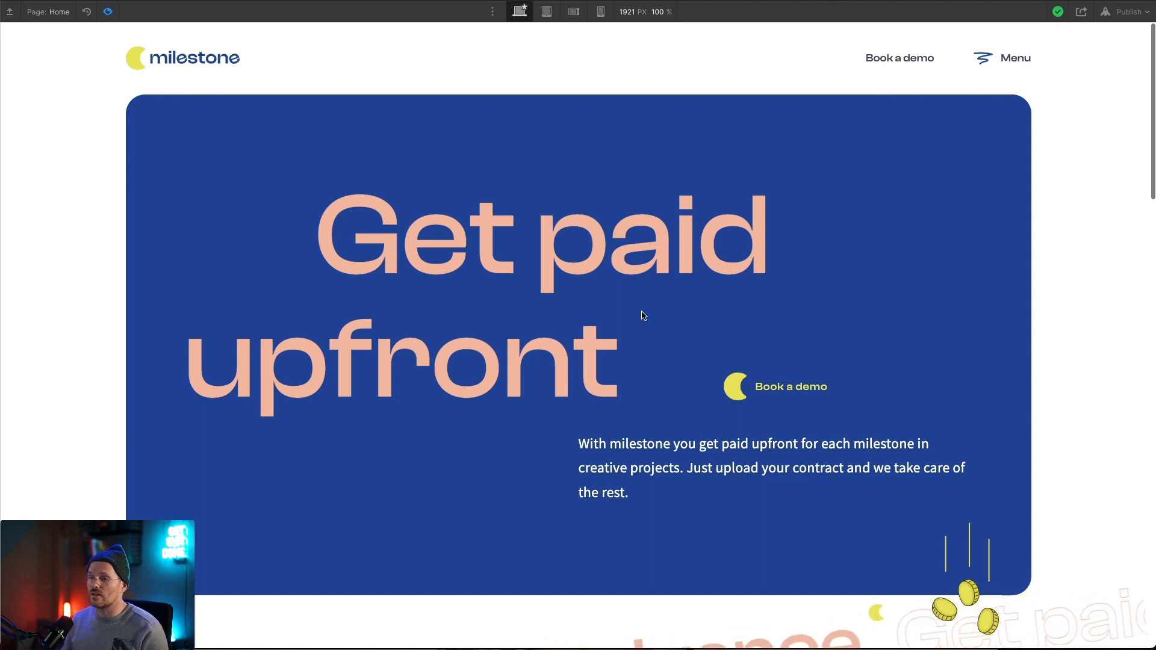
pyautogui.press('super+Tab')
pyautogui.scroll(1, 587, 287)
pyautogui.scroll(-1, 587, 287)
pyautogui.scroll(-5, 587, 287)
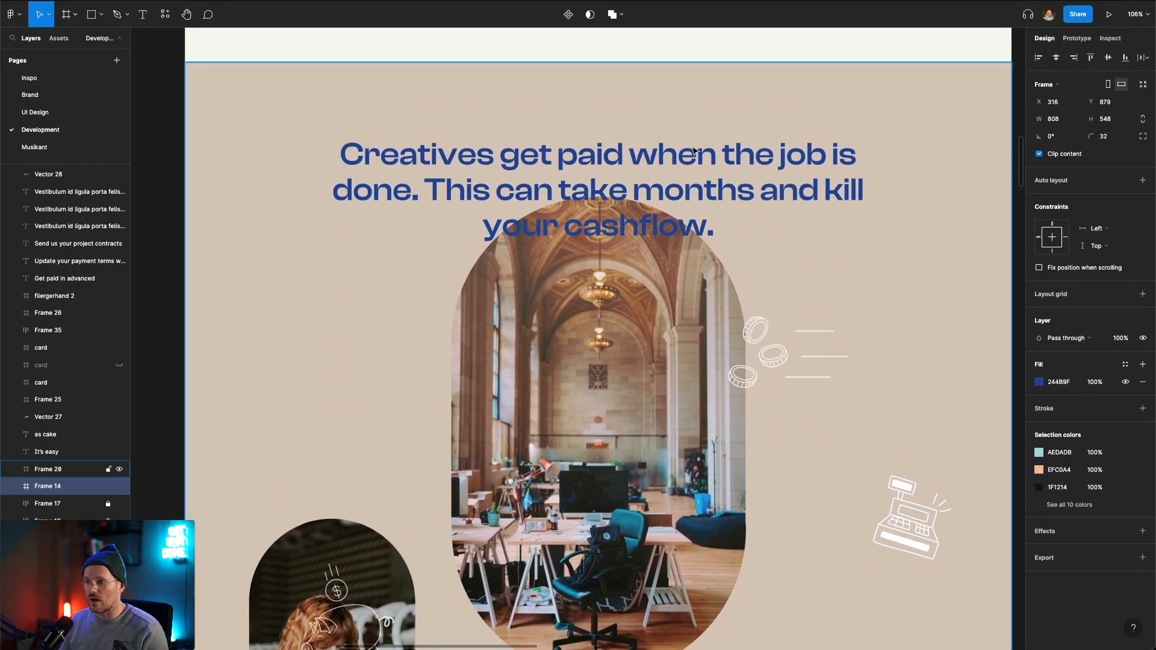
pyautogui.scroll(-3, 631, 299)
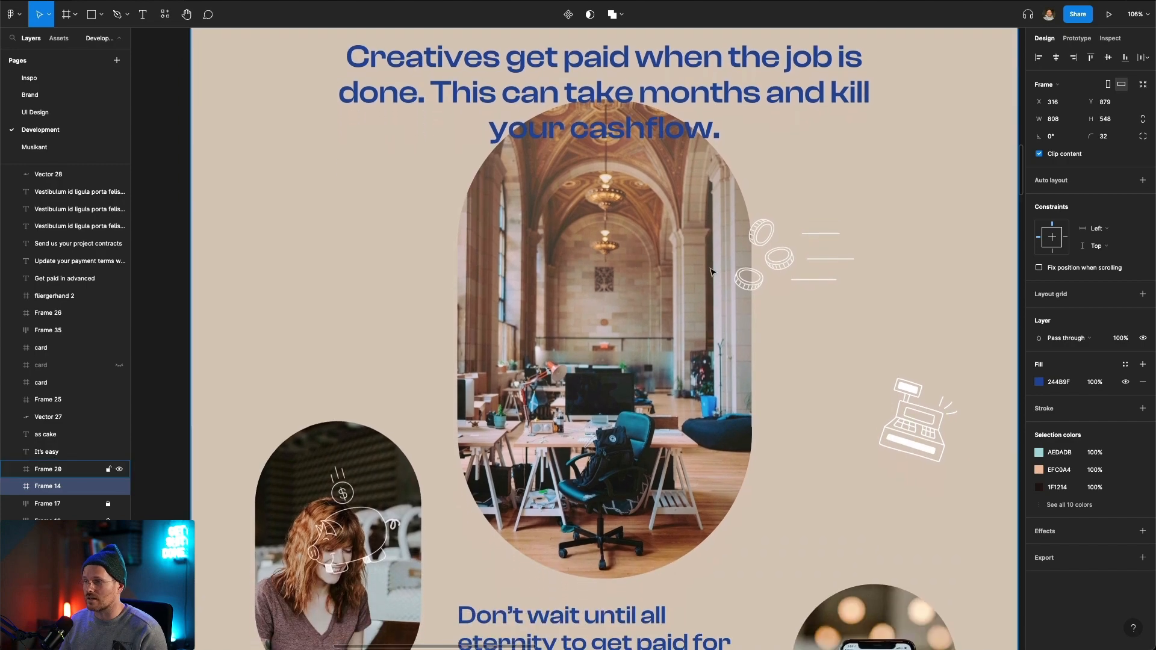
pyautogui.scroll(-2, 749, 251)
pyautogui.scroll(-2, 748, 251)
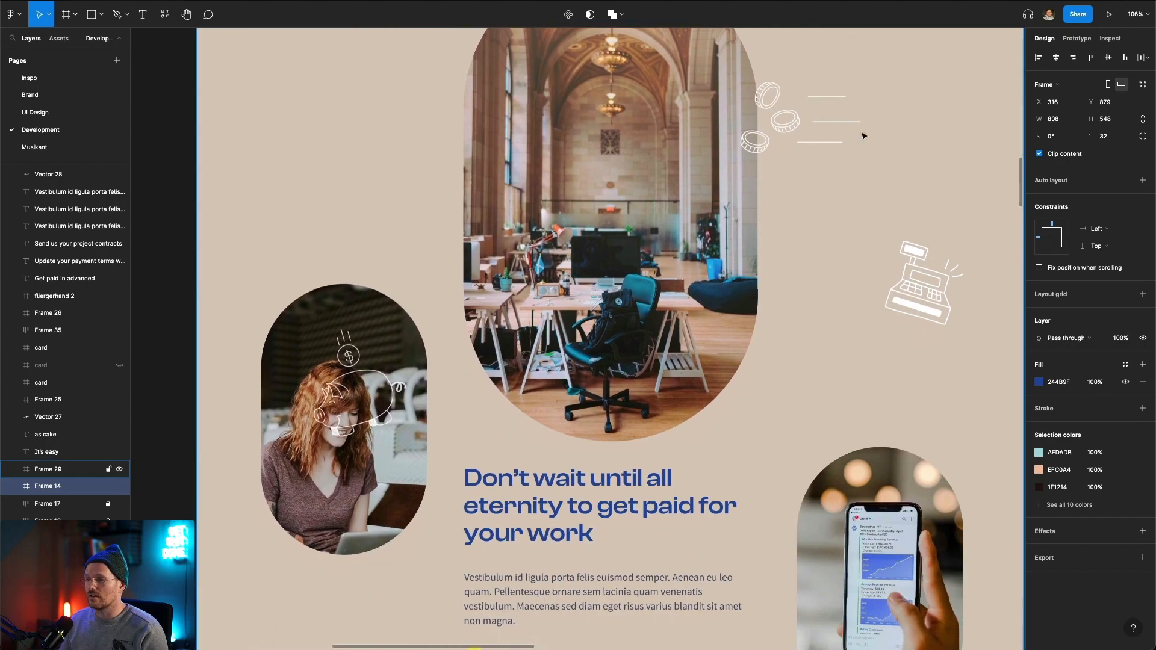